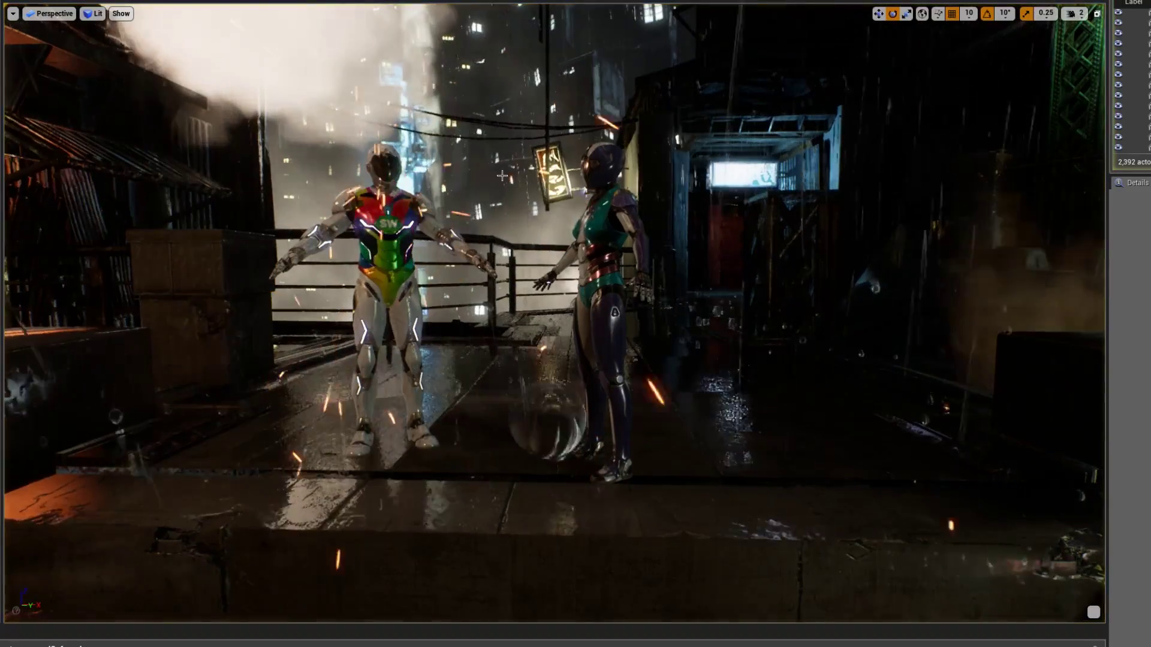
key(w)
mouse_move(487, 169)
right_down()
mouse_move(484, 155)
mouse_move(468, 162)
mouse_move(485, 148)
mouse_move(487, 170)
mouse_move(504, 172)
right_up()
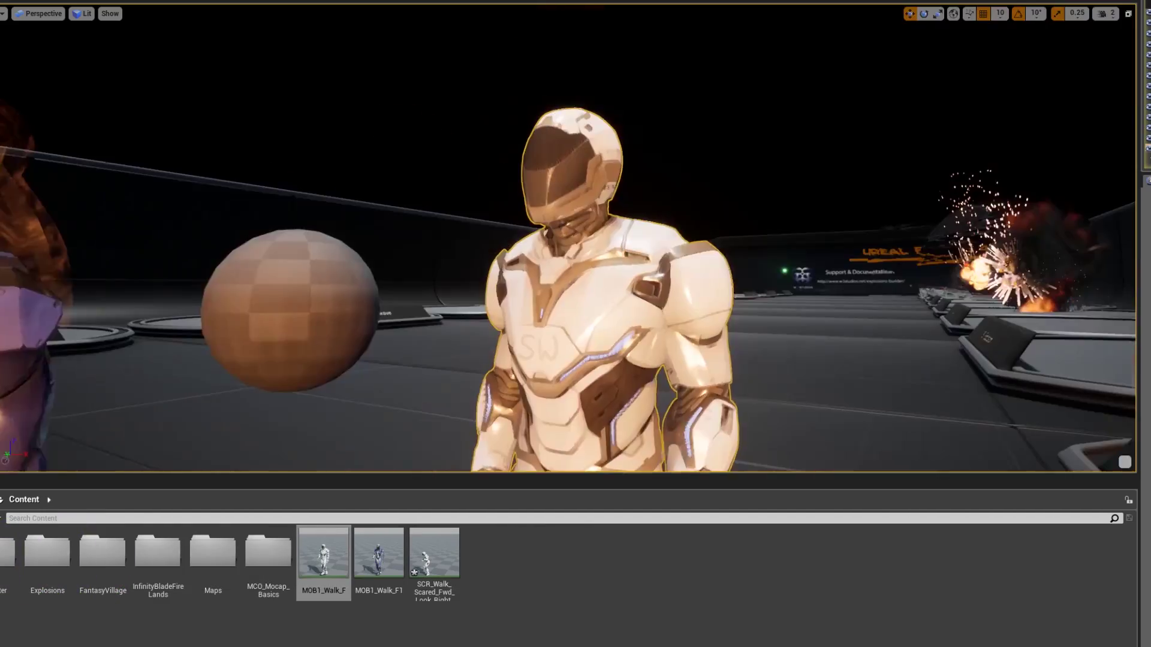
right_drag(570, 240, 665, 230)
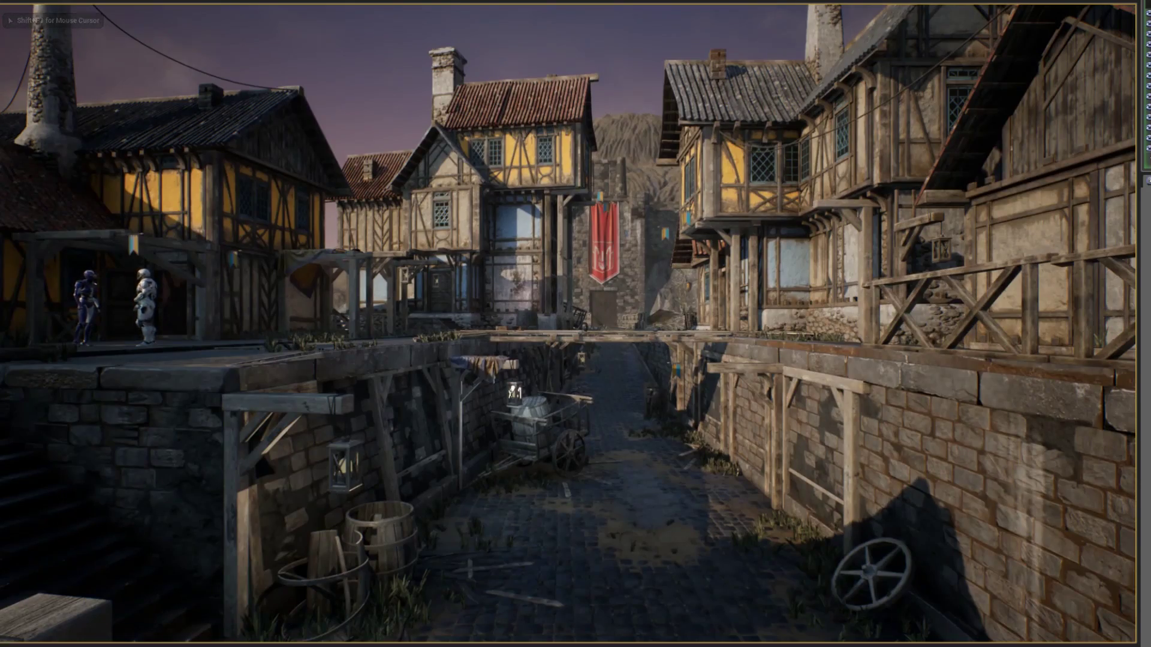
key(w)
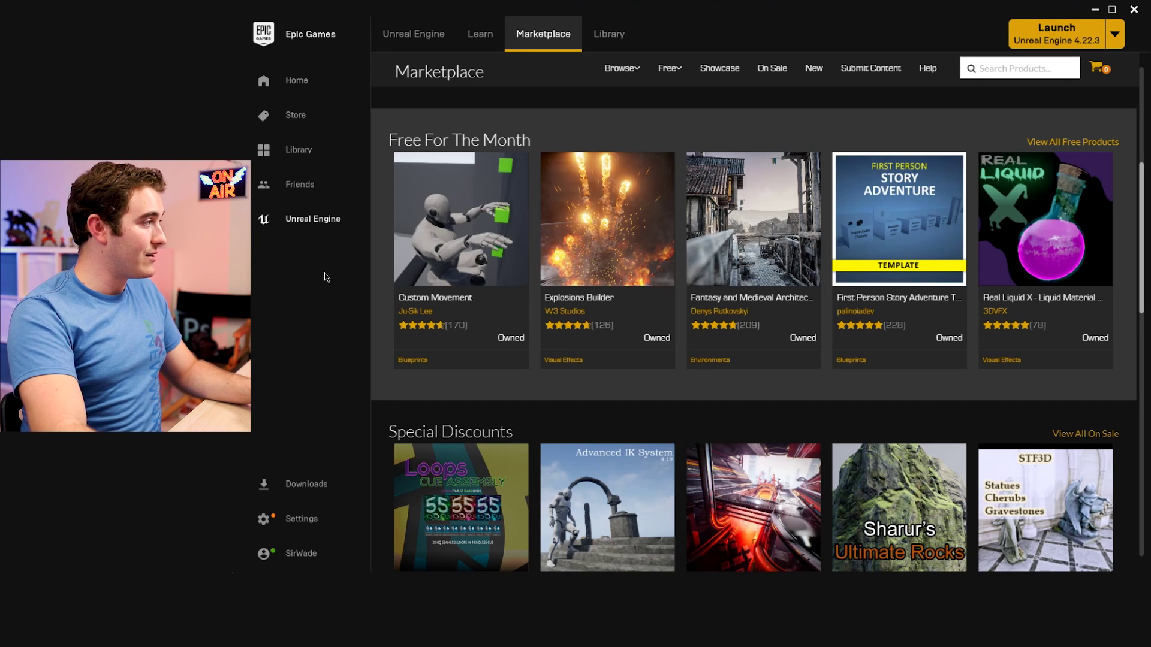
click(290, 228)
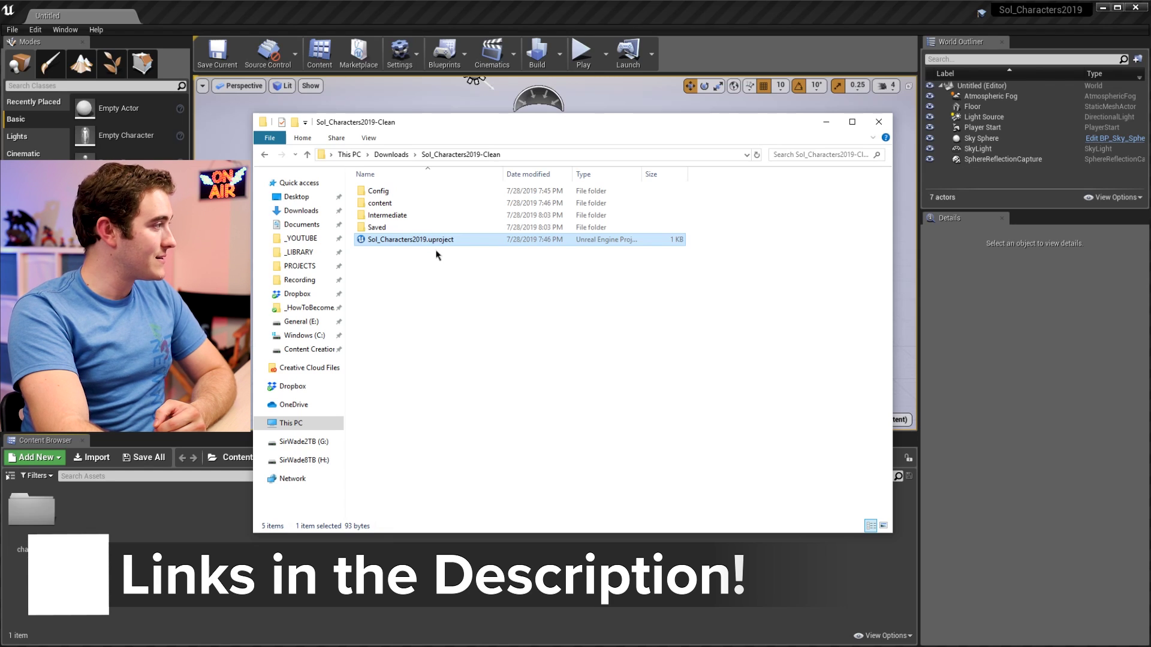
- Bring the level editor to the front and show the Content Browser's sources panel
click(1015, 410)
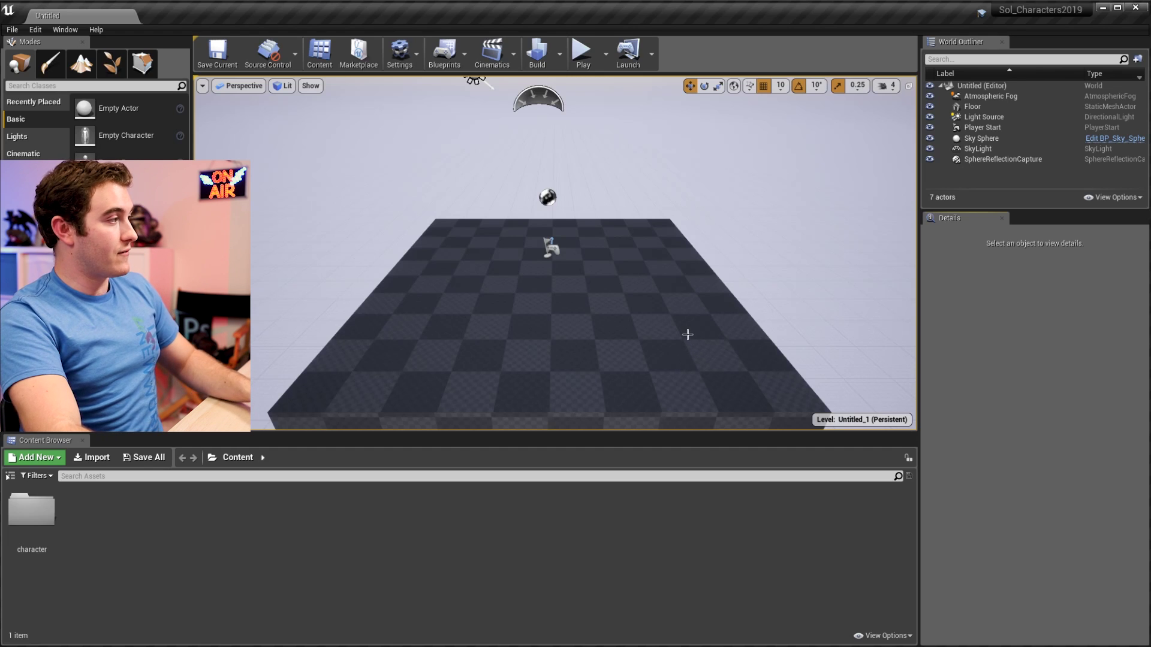
alt+drag(579, 254, 540, 290)
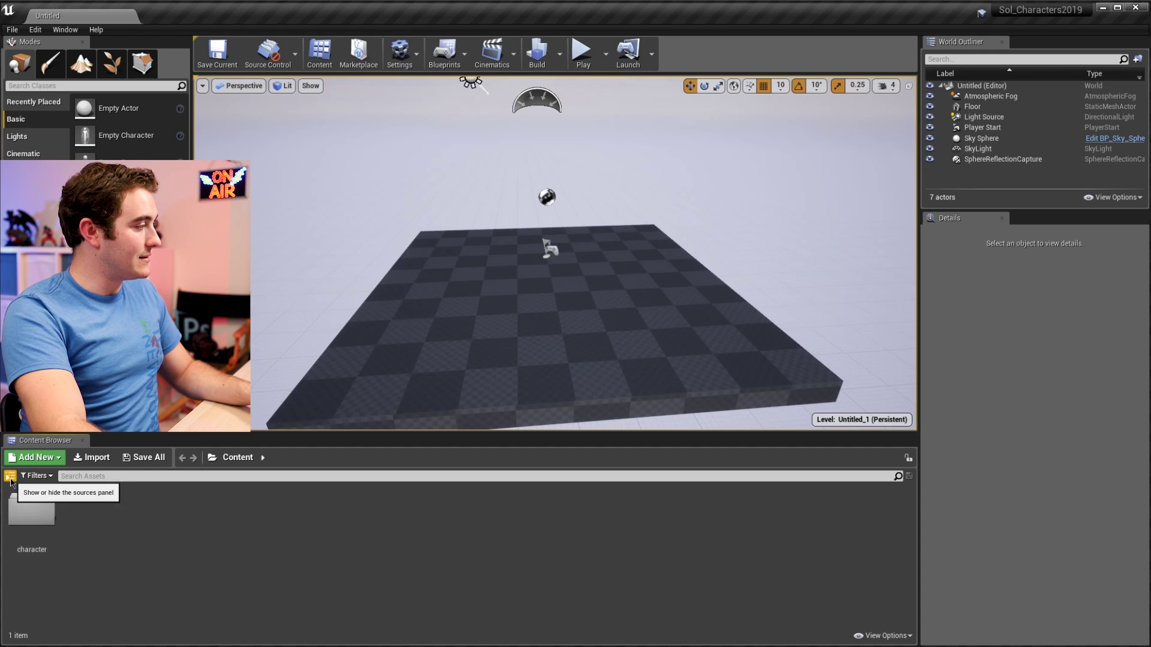
click(10, 476)
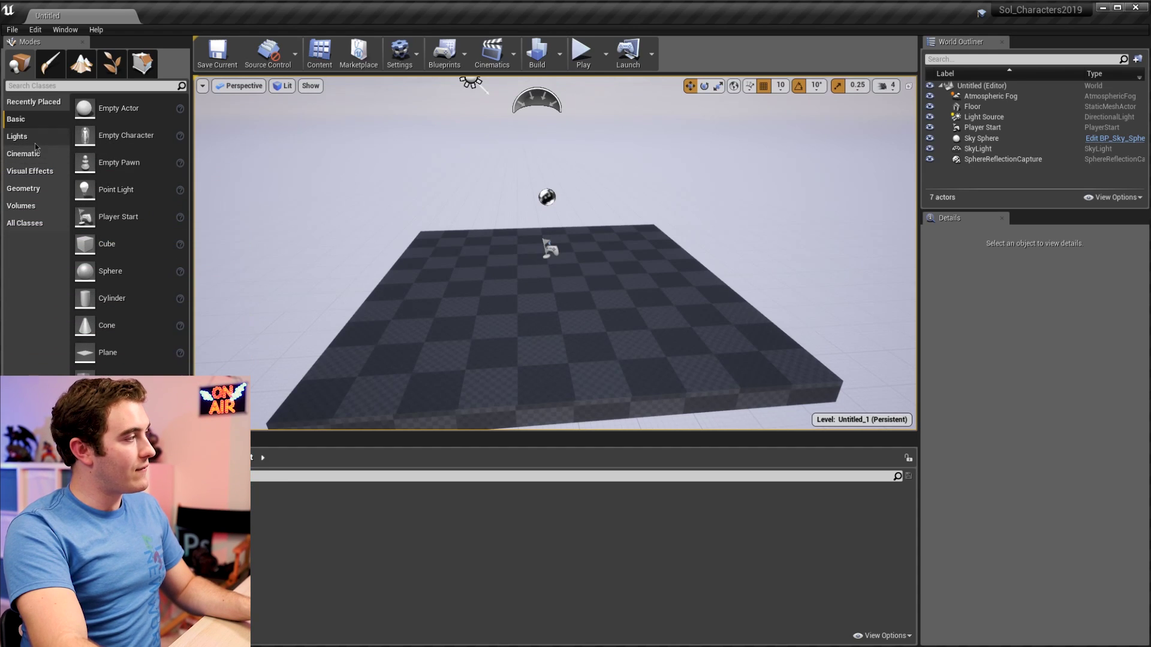
- Look through the Lights, Cinematic, Geometry, Visual Effects and Basic categories of placeable actors
click(17, 137)
click(23, 154)
click(24, 188)
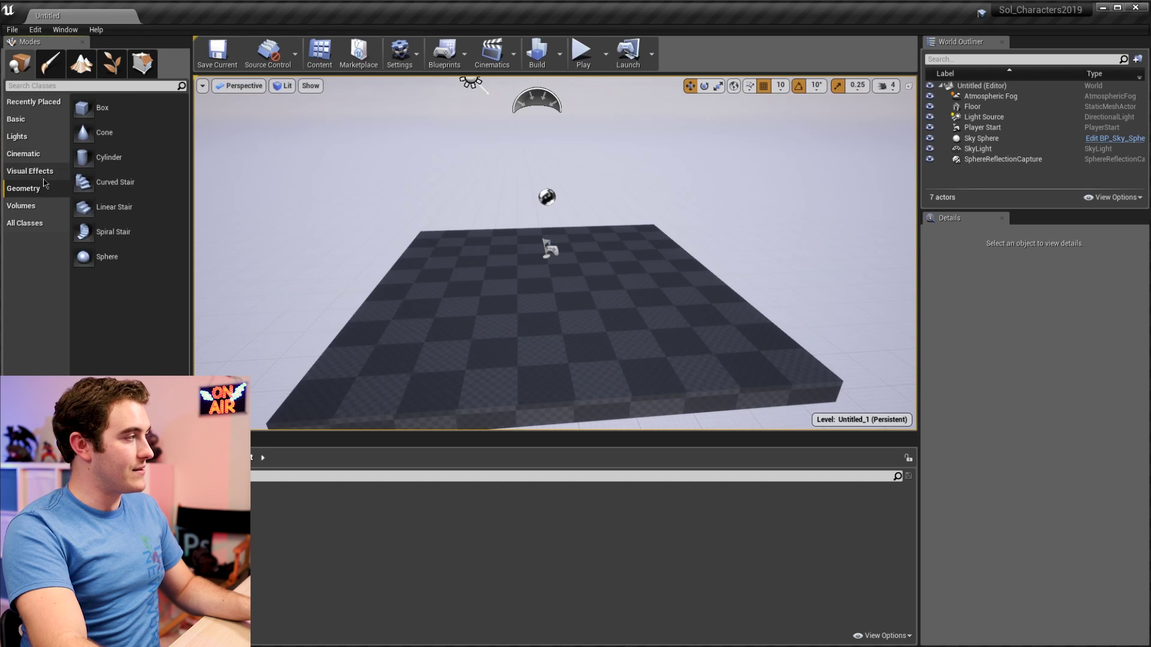
click(33, 172)
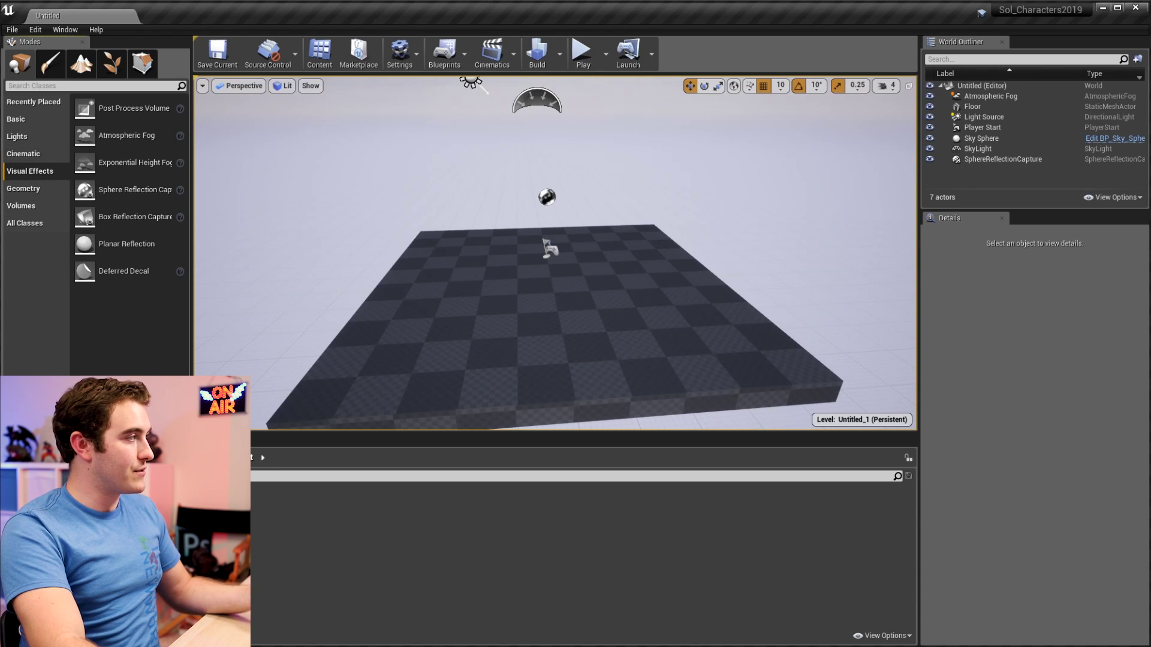
click(27, 120)
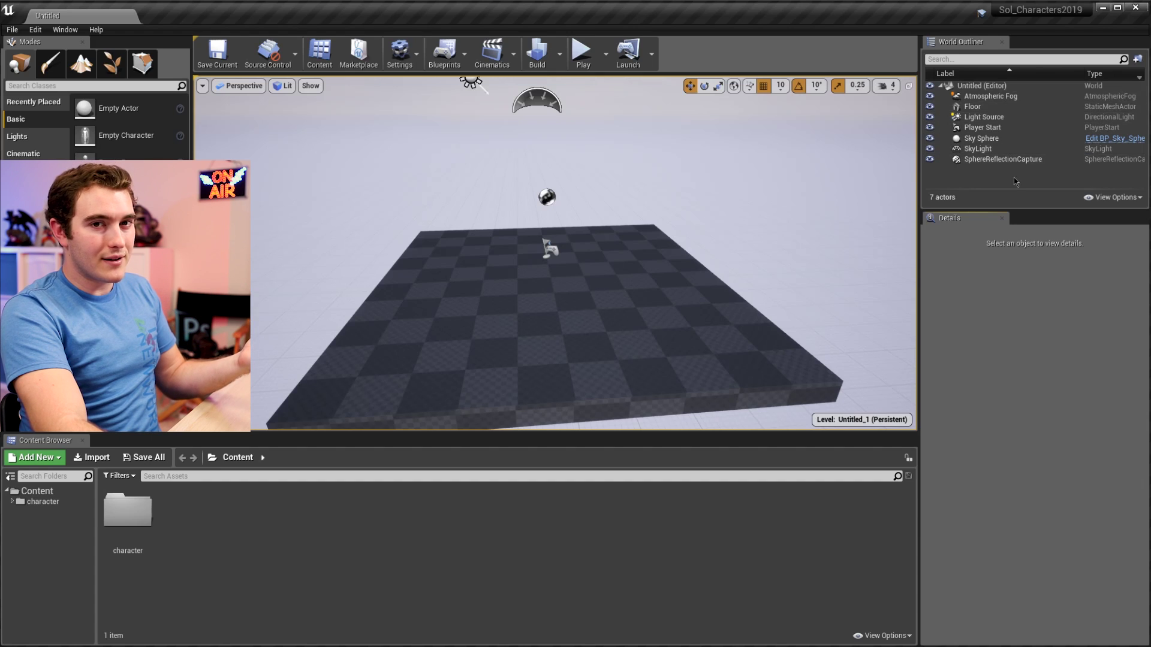
- Toggle the visibility of level actors such as the Light Source, Player Start and Sky Sphere off and back on
click(929, 106)
click(930, 107)
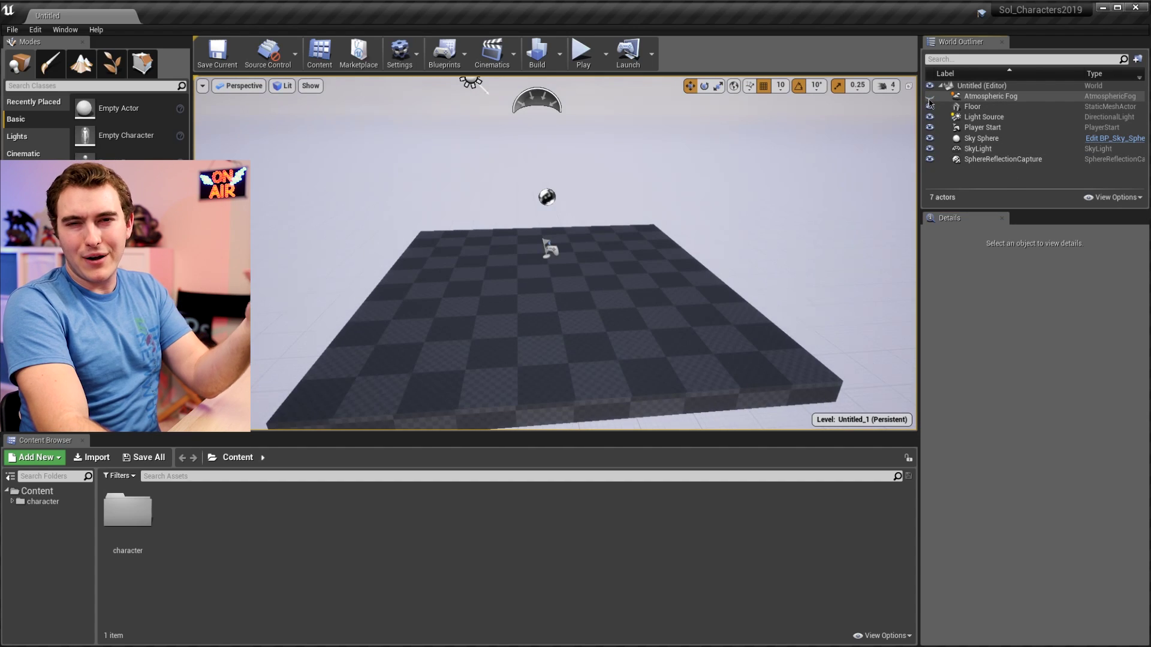
click(929, 117)
click(930, 117)
click(929, 127)
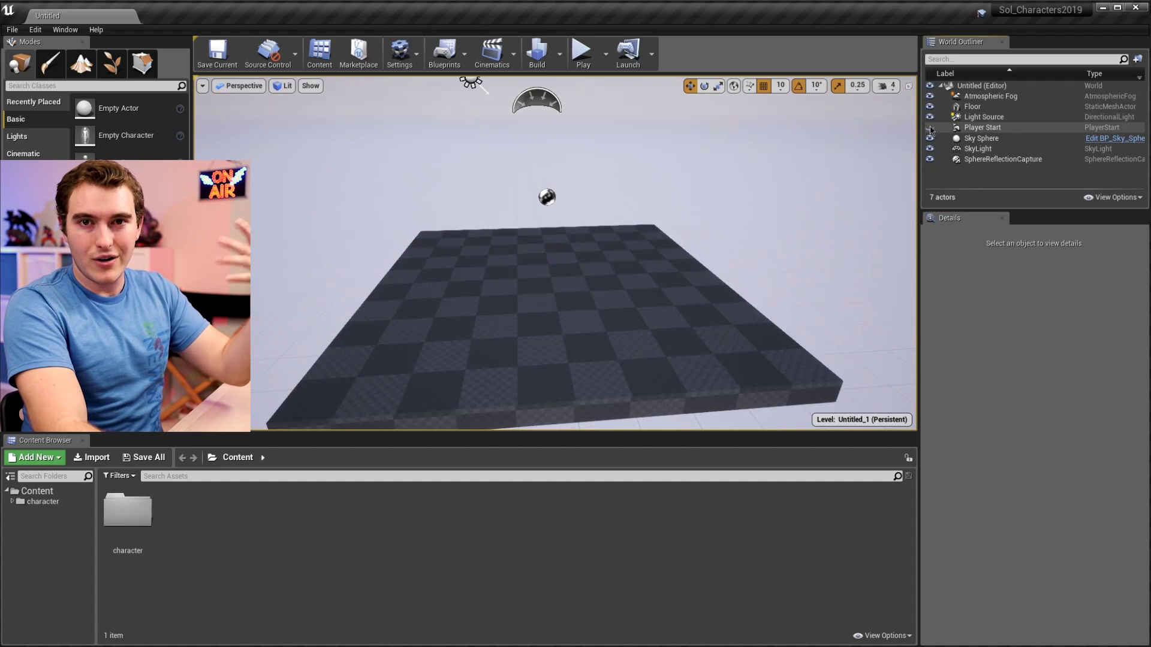
click(929, 128)
click(930, 138)
click(930, 138)
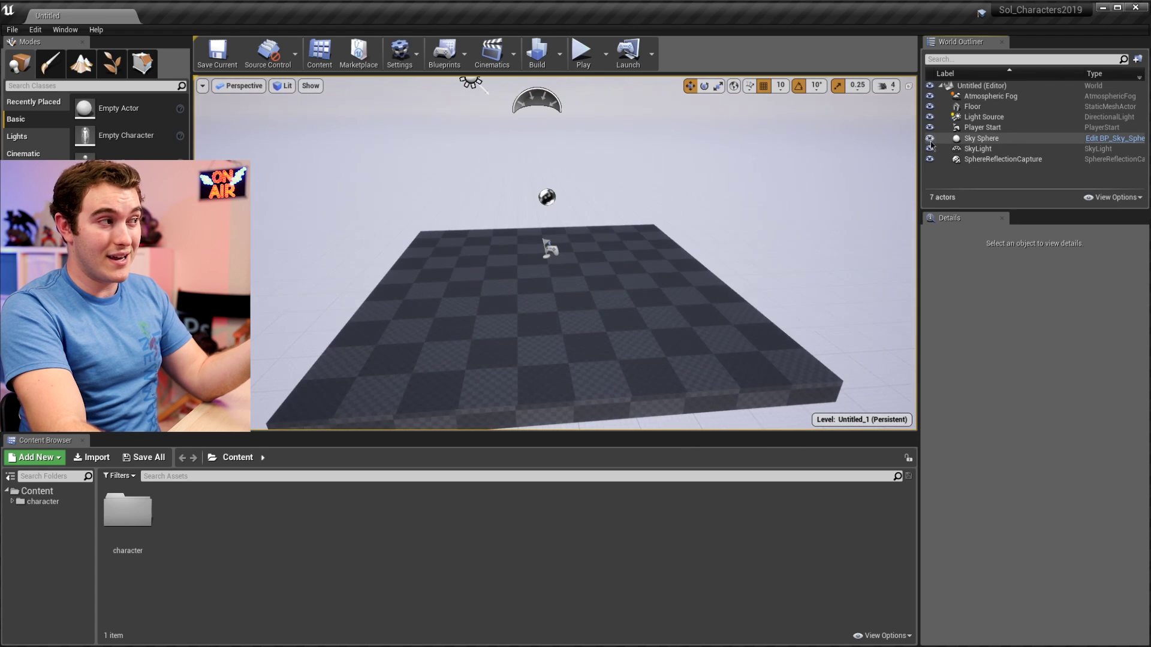
- Open the sol_mkii folder inside the character folder and inspect its skeletal mesh, physics asset and skeleton
double_click(128, 511)
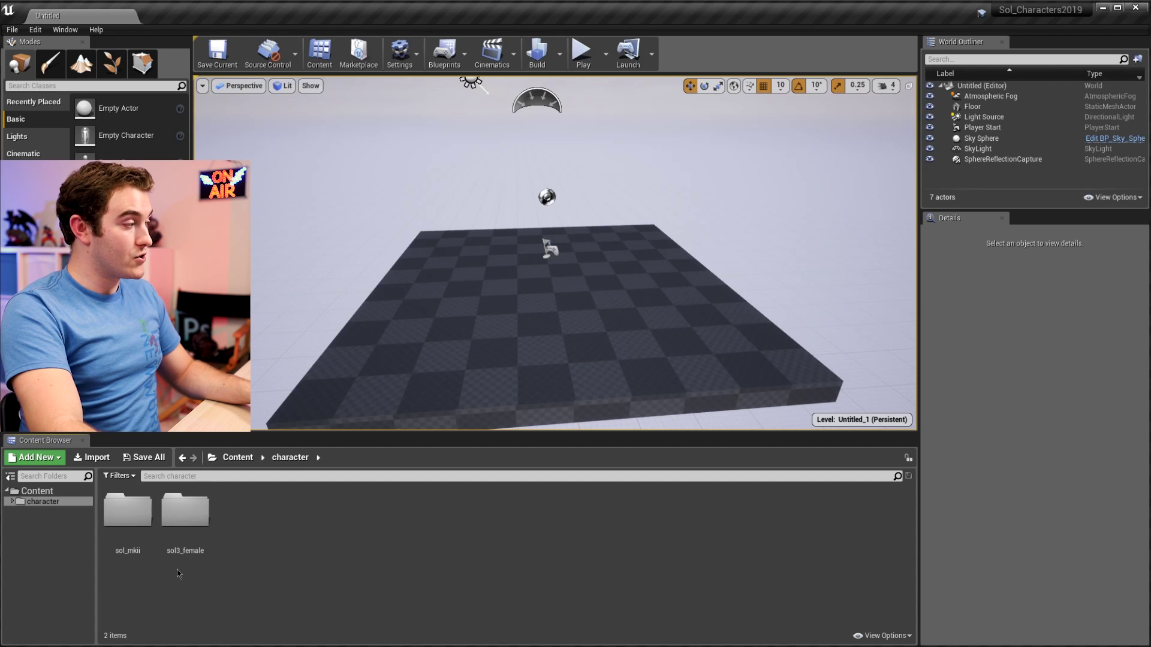
double_click(153, 556)
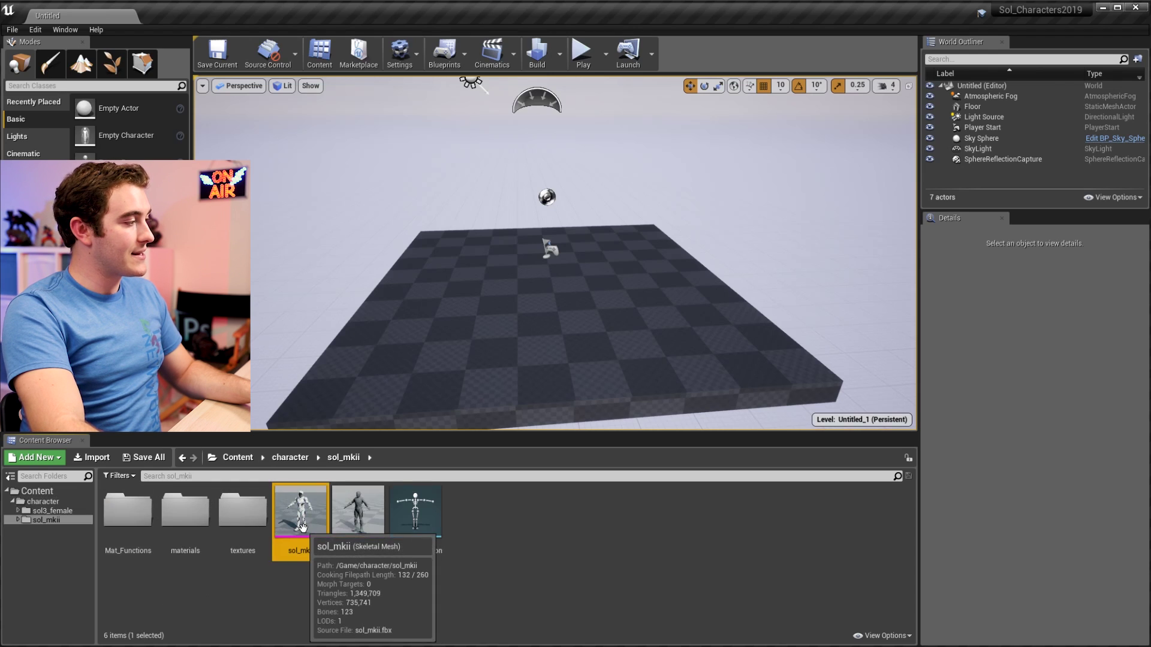
click(358, 513)
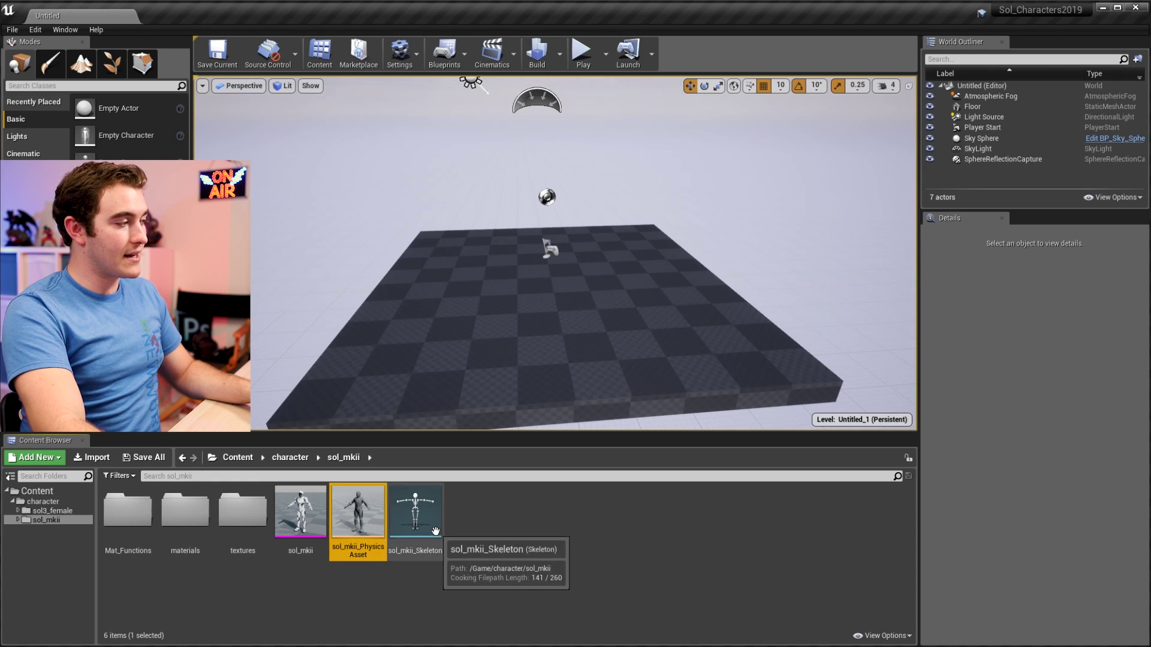
click(420, 522)
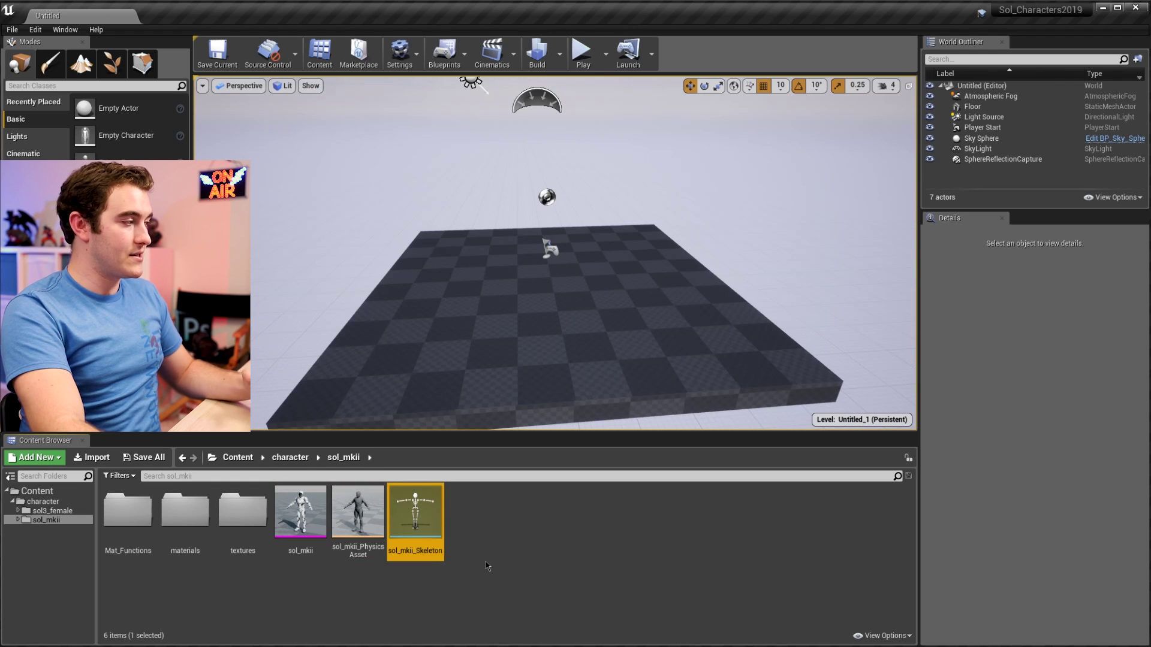
click(521, 567)
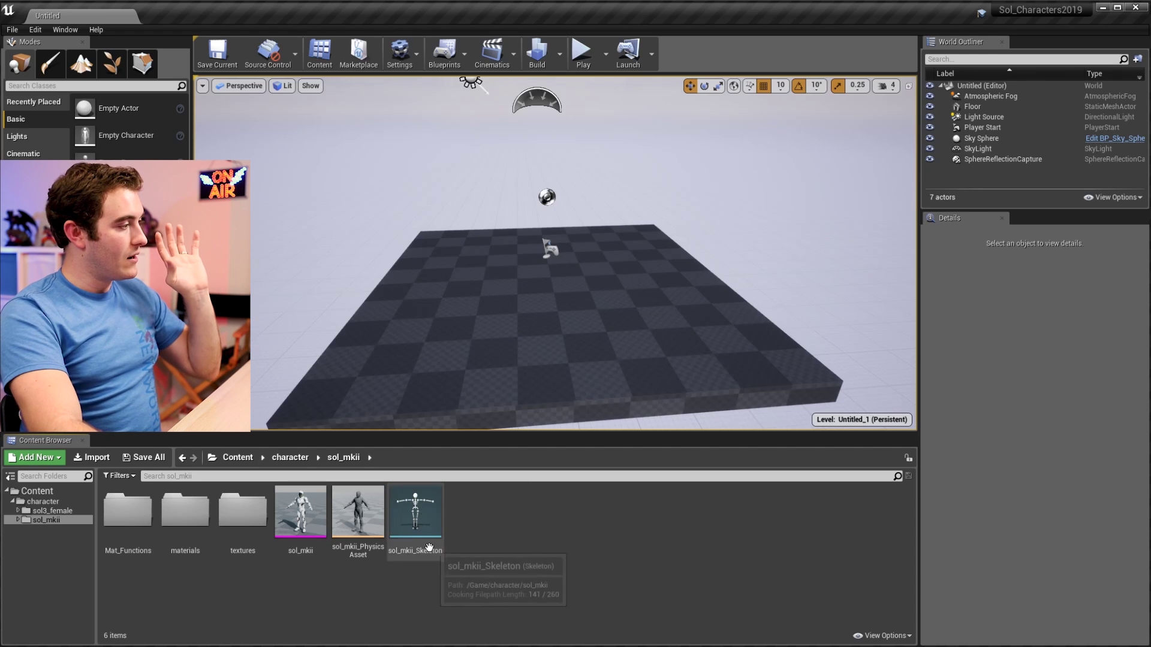
- Place the sol_mkii skeletal mesh on the level floor and bring the character into close view
drag(306, 501, 510, 296)
key(f)
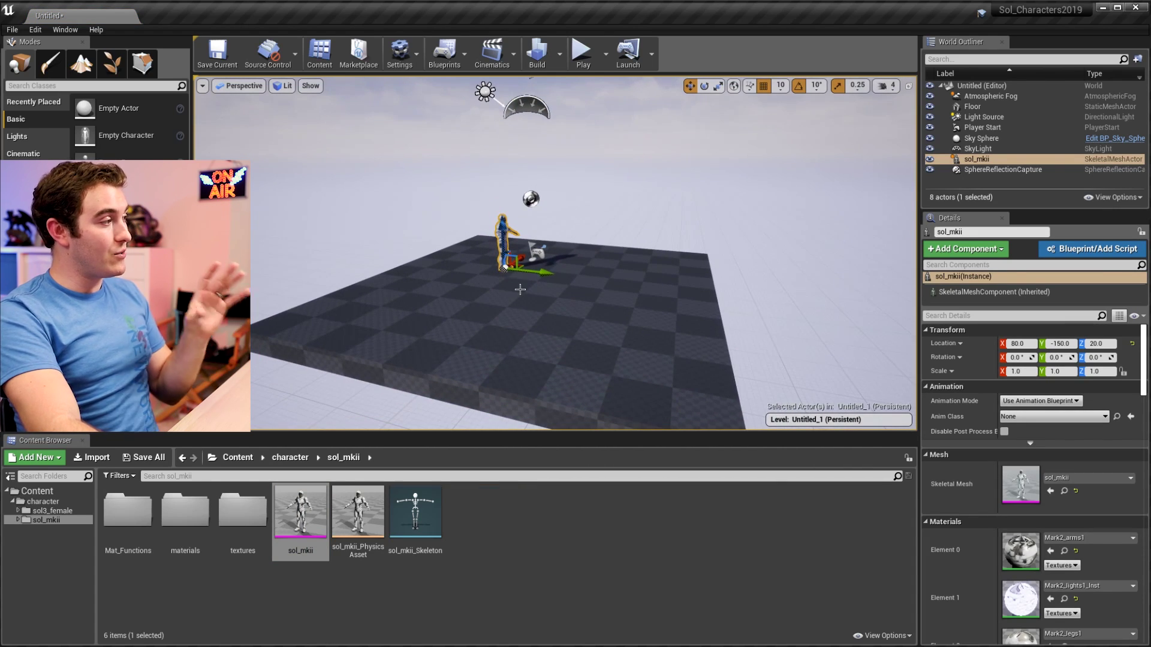
click(600, 220)
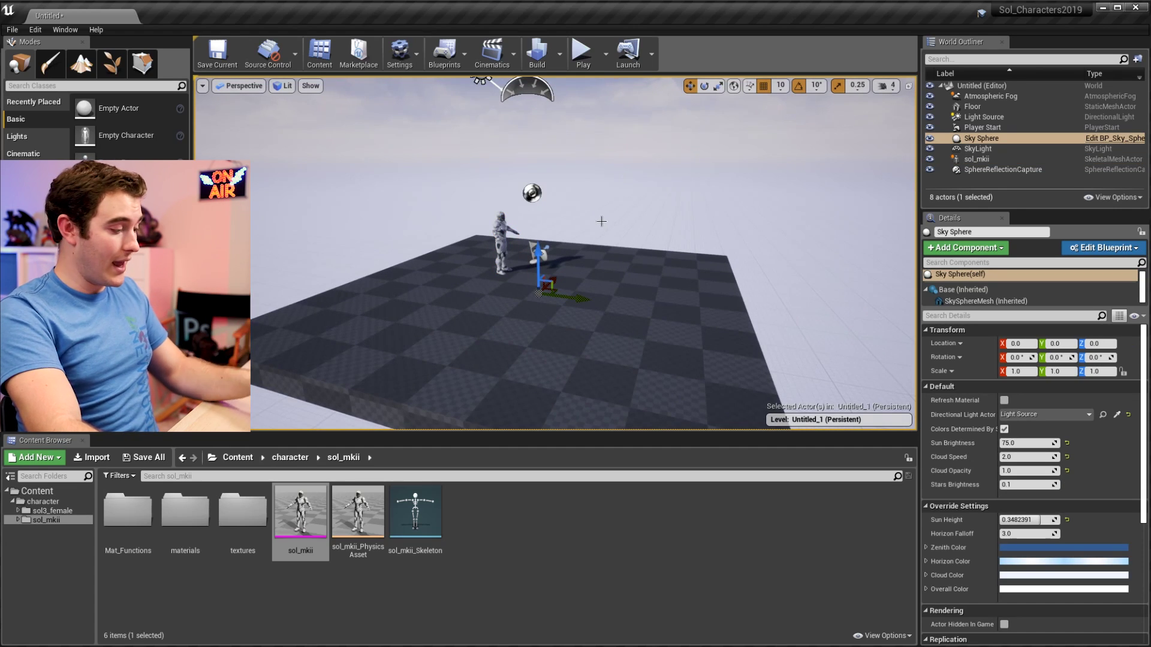
right_drag(600, 240, 474, 216)
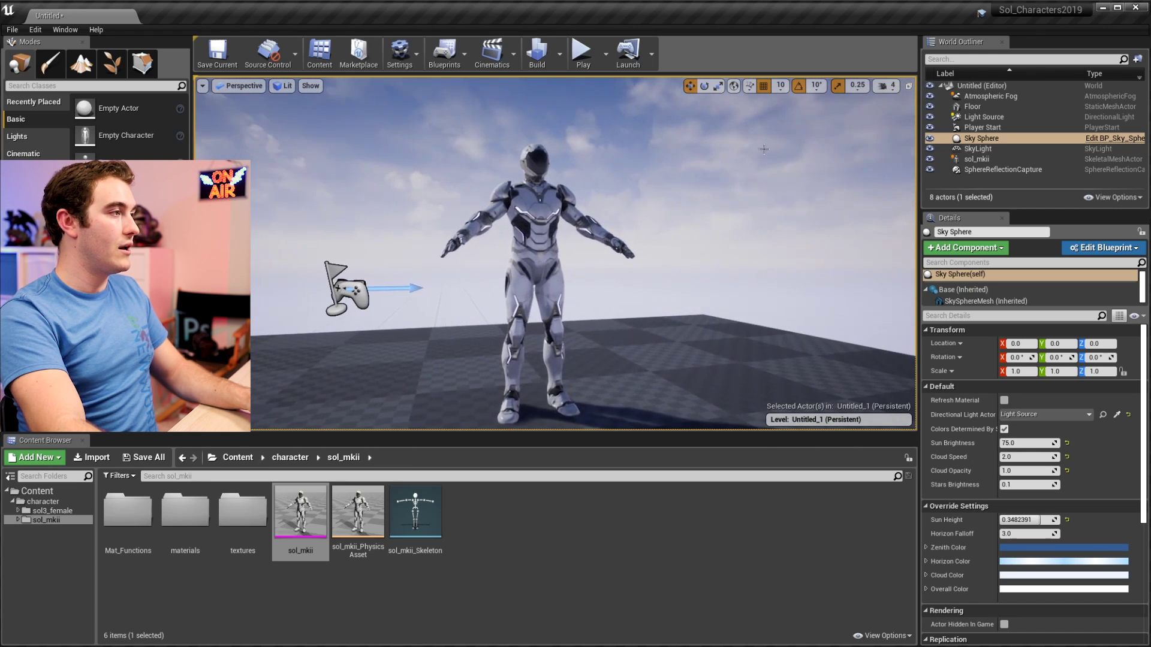
- Set the viewport camera speed to 2 and view the placed character from an angle
click(889, 86)
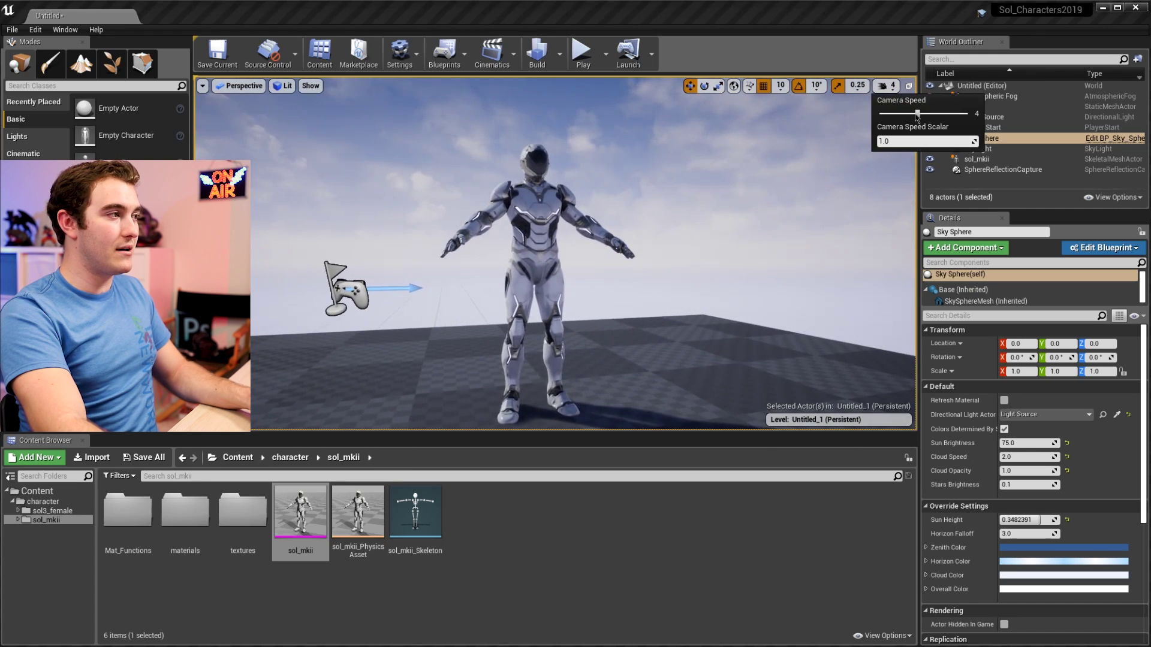
right_drag(592, 226, 612, 208)
key(w)
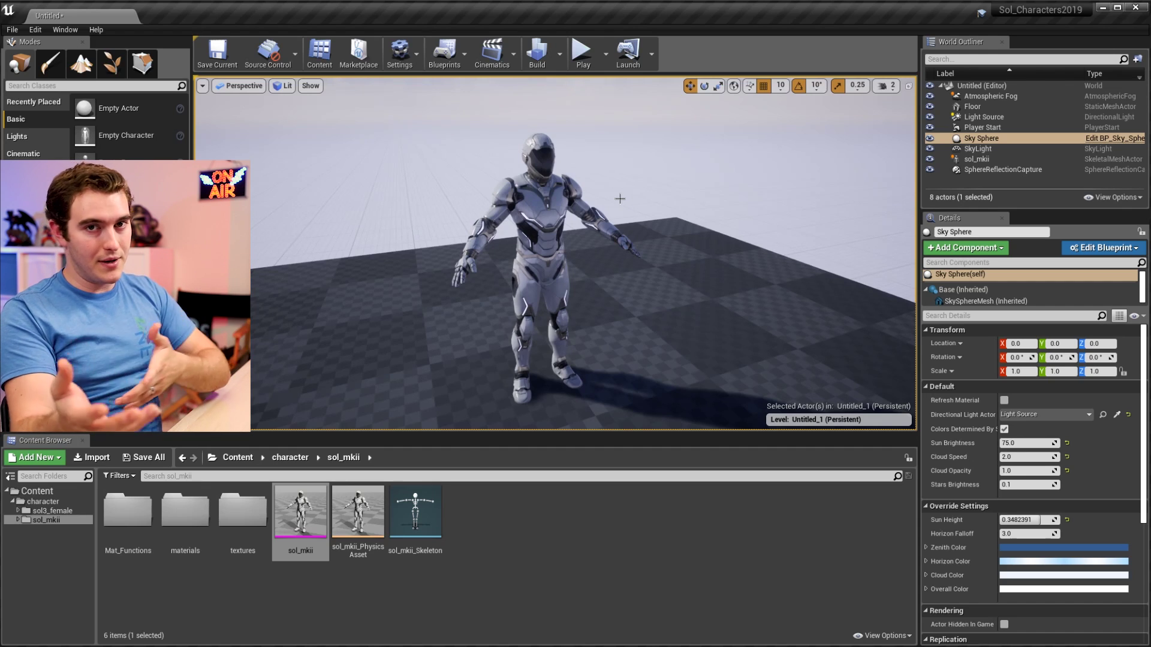
- Open the sol_mkii skeletal mesh asset and go through its Skeleton, Mesh and Physics editors
click(562, 204)
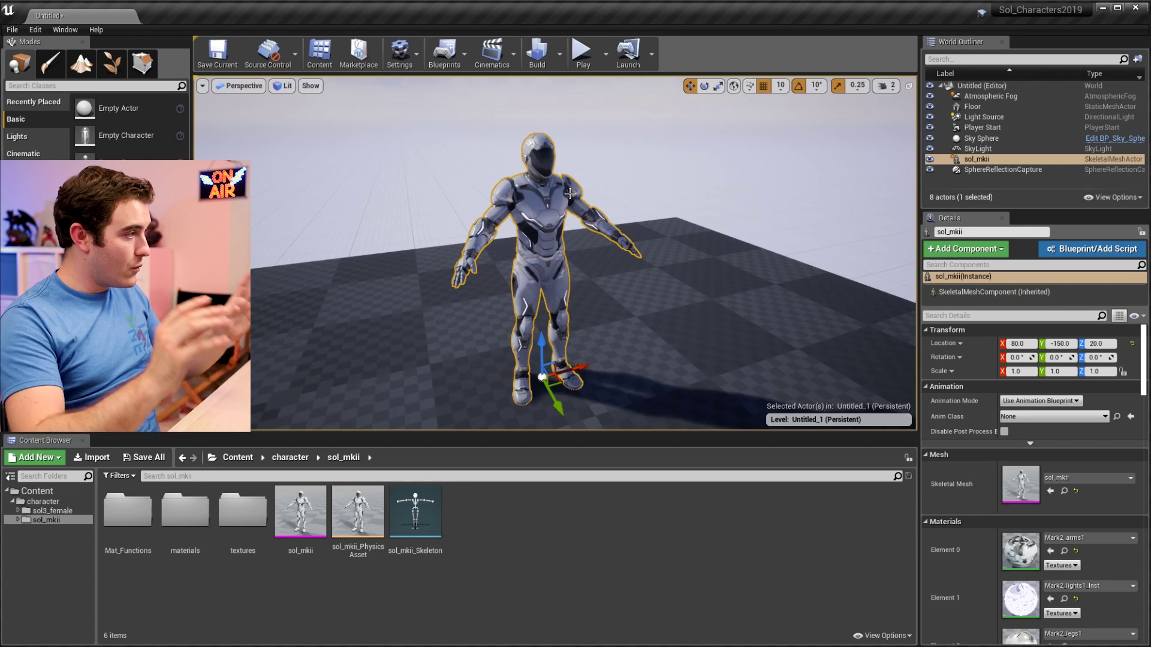
double_click(305, 520)
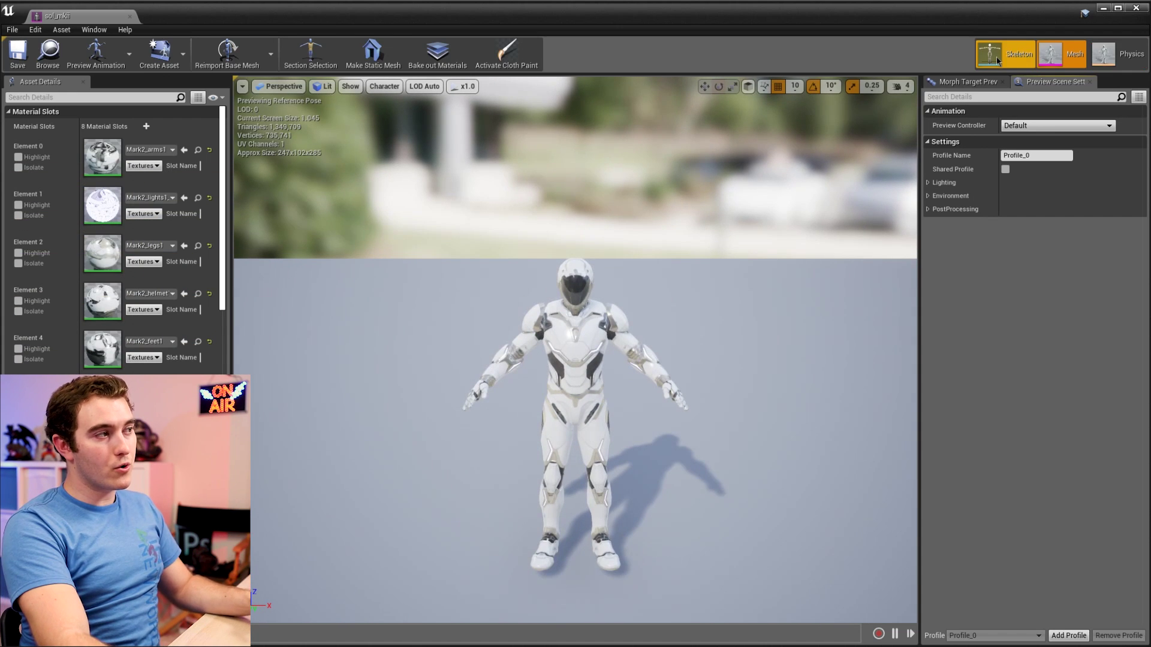
click(1018, 61)
click(1071, 56)
click(1111, 63)
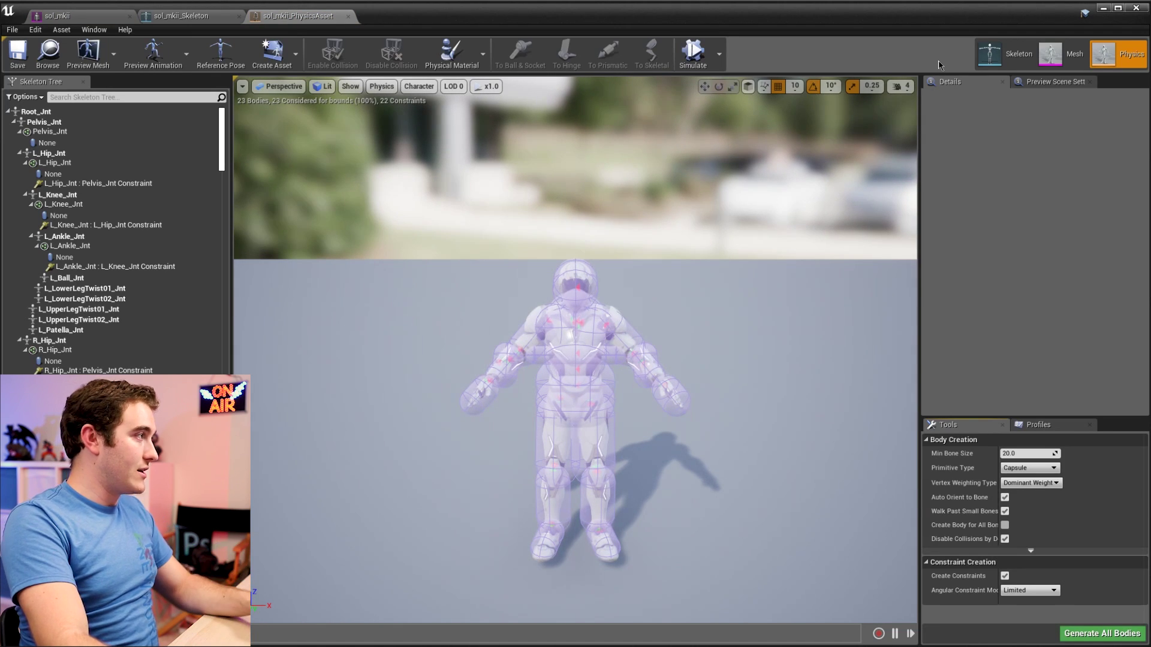
- Run and stop a physics simulation of the sol_mkii physics asset, and return to the skeleton editor
click(696, 55)
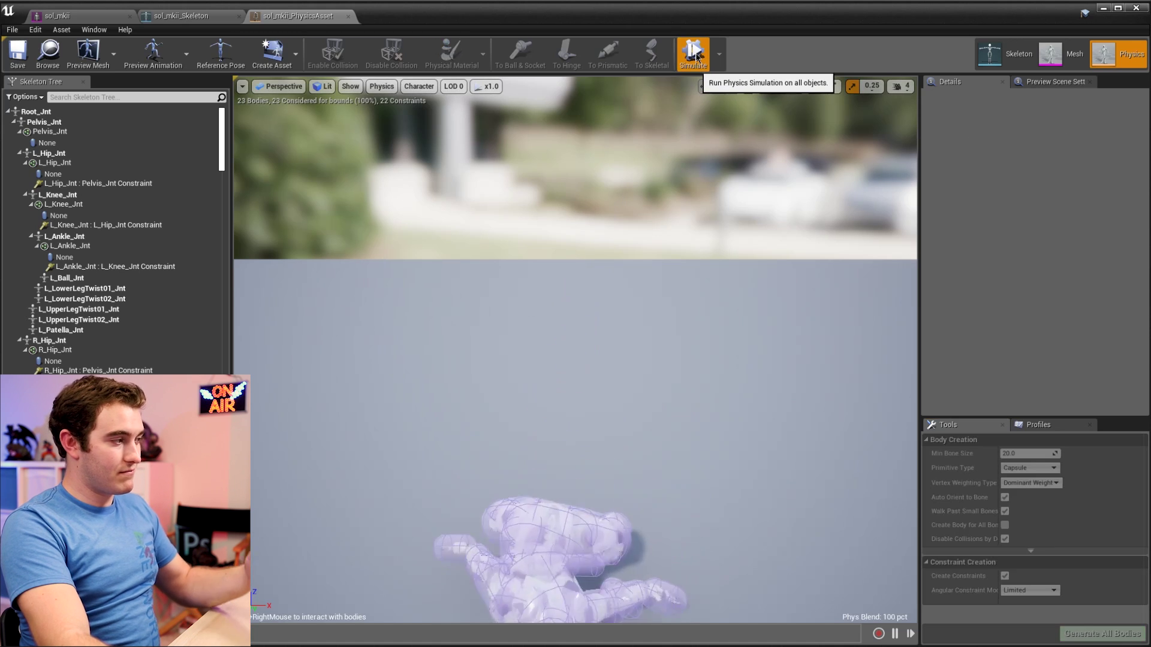
click(695, 57)
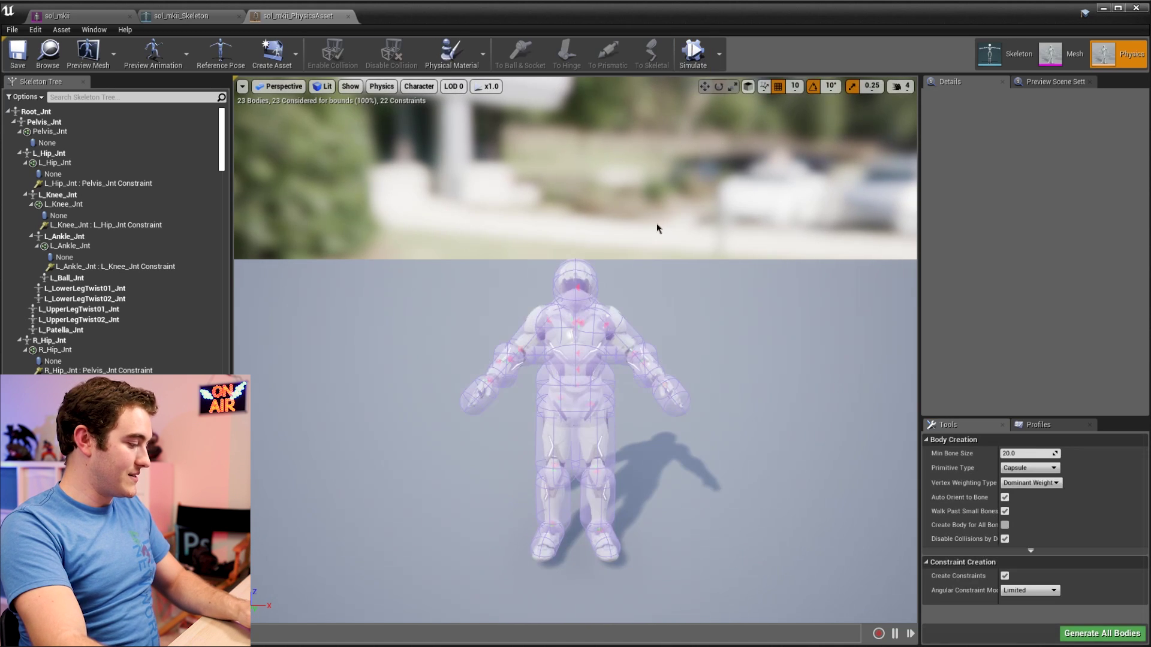
mouse_move(657, 228)
right_down()
mouse_move(605, 195)
mouse_move(658, 237)
mouse_move(660, 221)
right_up()
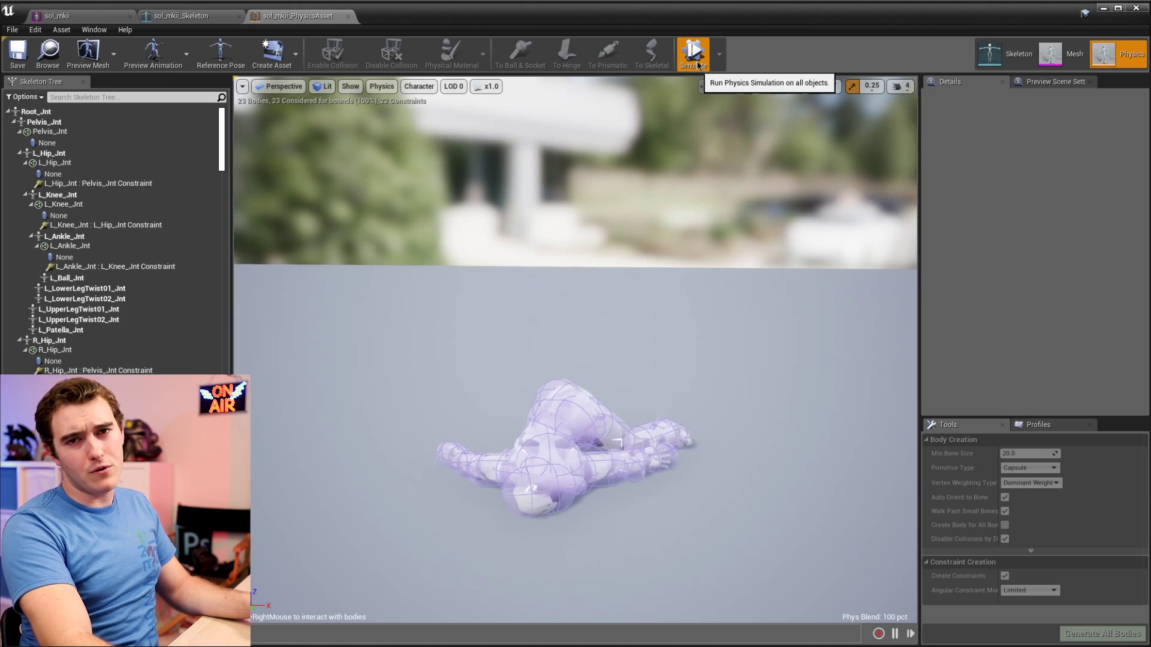
click(1014, 59)
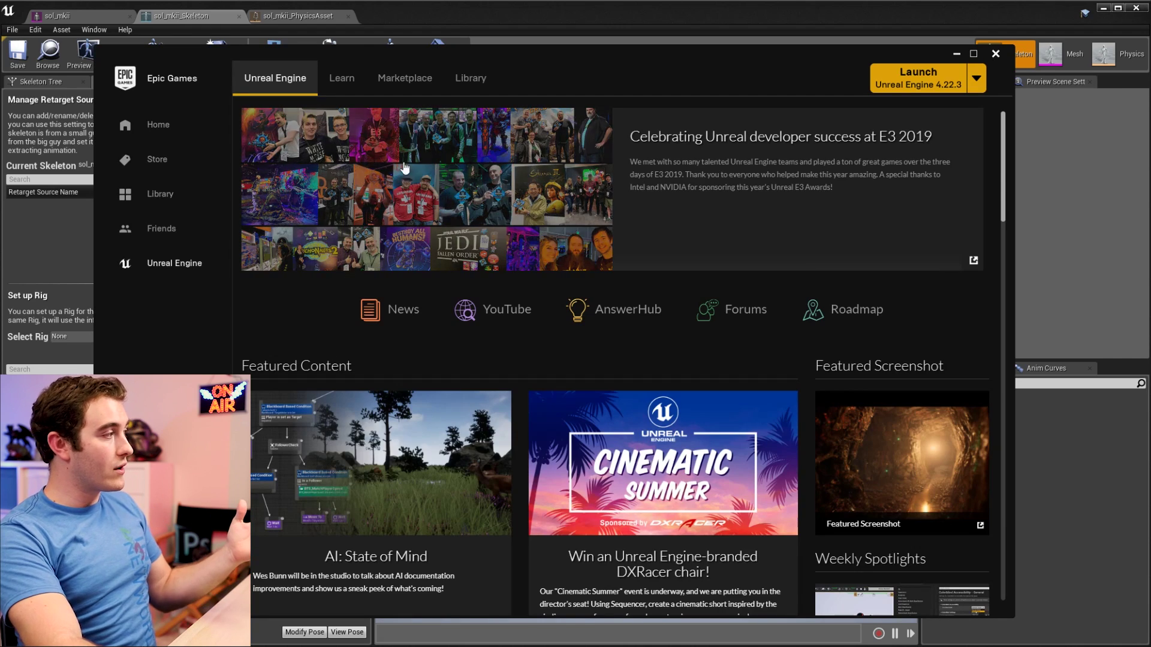
- Browse the free products on the Unreal Engine Marketplace in the Epic Games Launcher
click(407, 79)
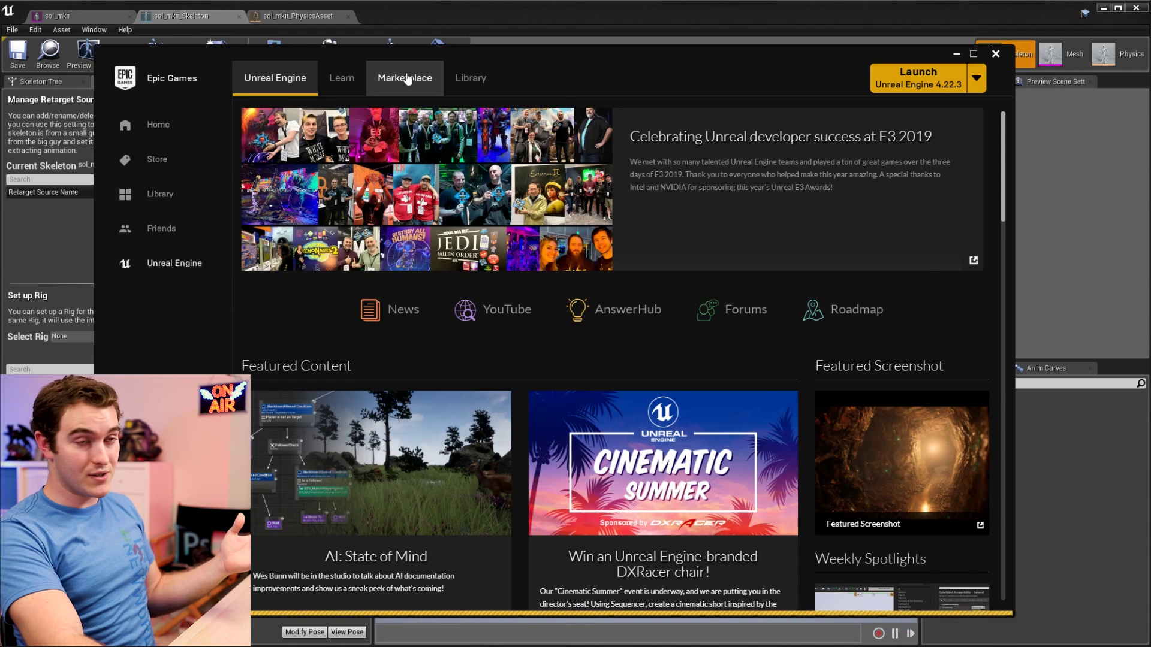
mouse_move(526, 120)
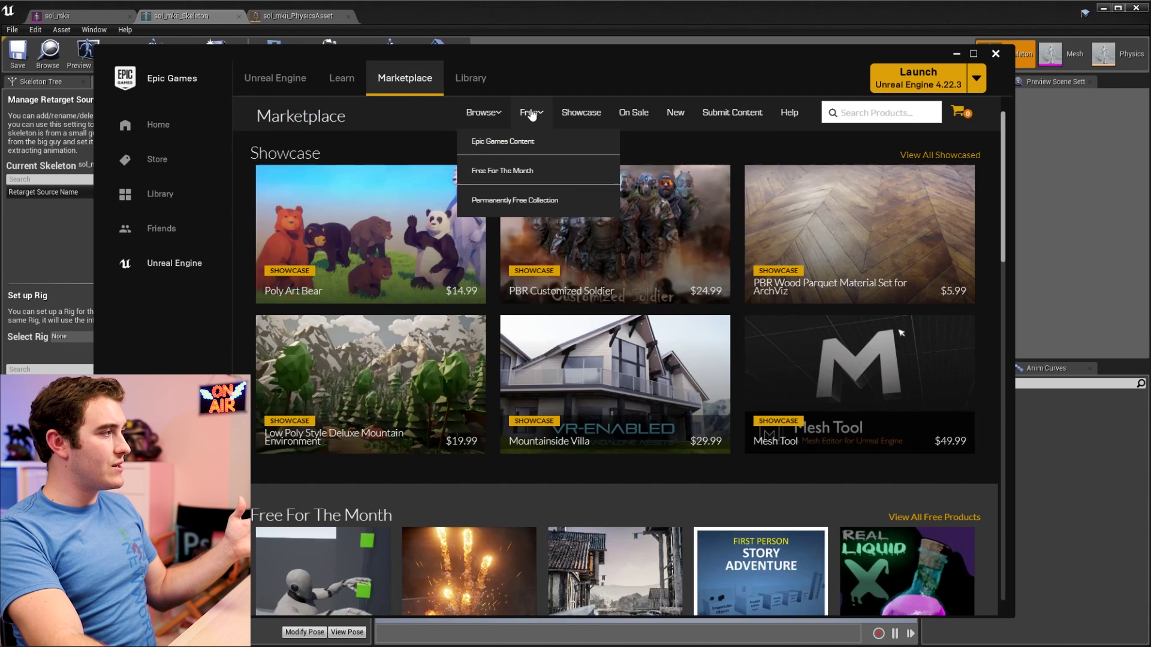
click(530, 114)
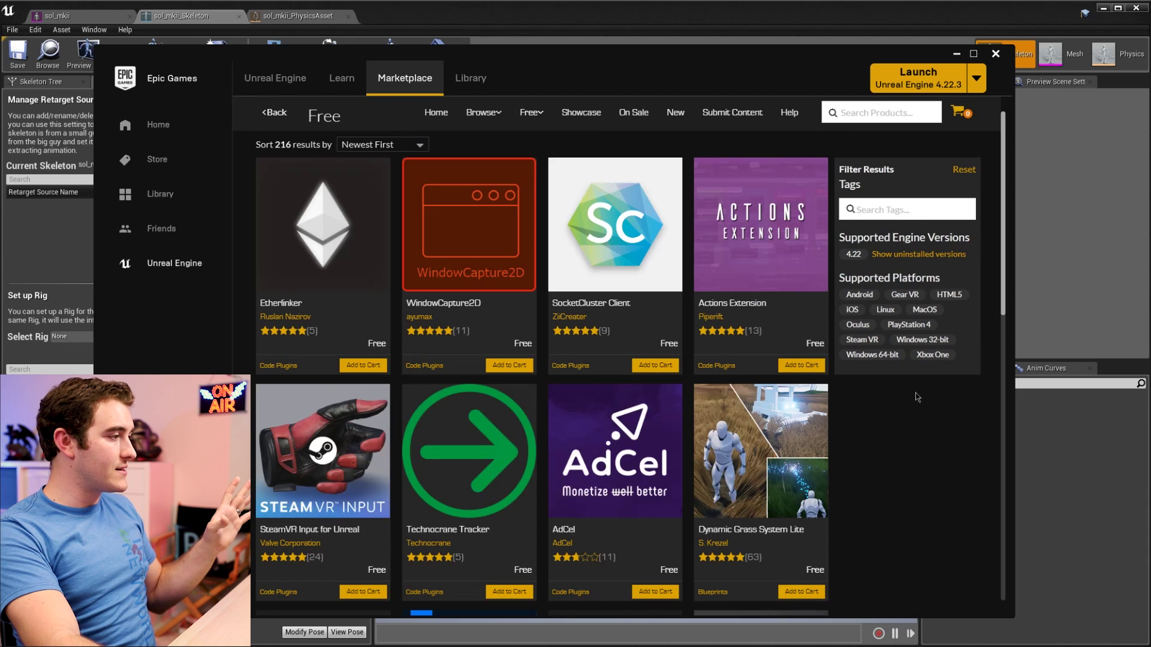
scroll(916, 396, down, 2)
click(705, 192)
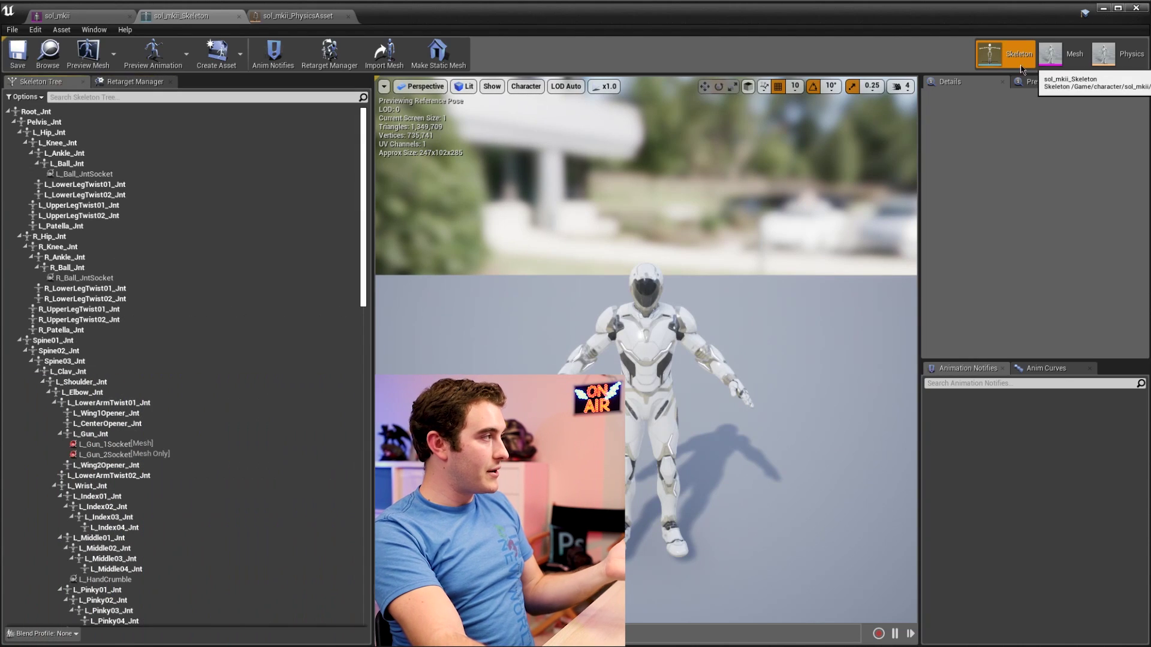
- Assign the Humanoid rig to the sol_mkii skeleton in the Retarget Manager
click(328, 54)
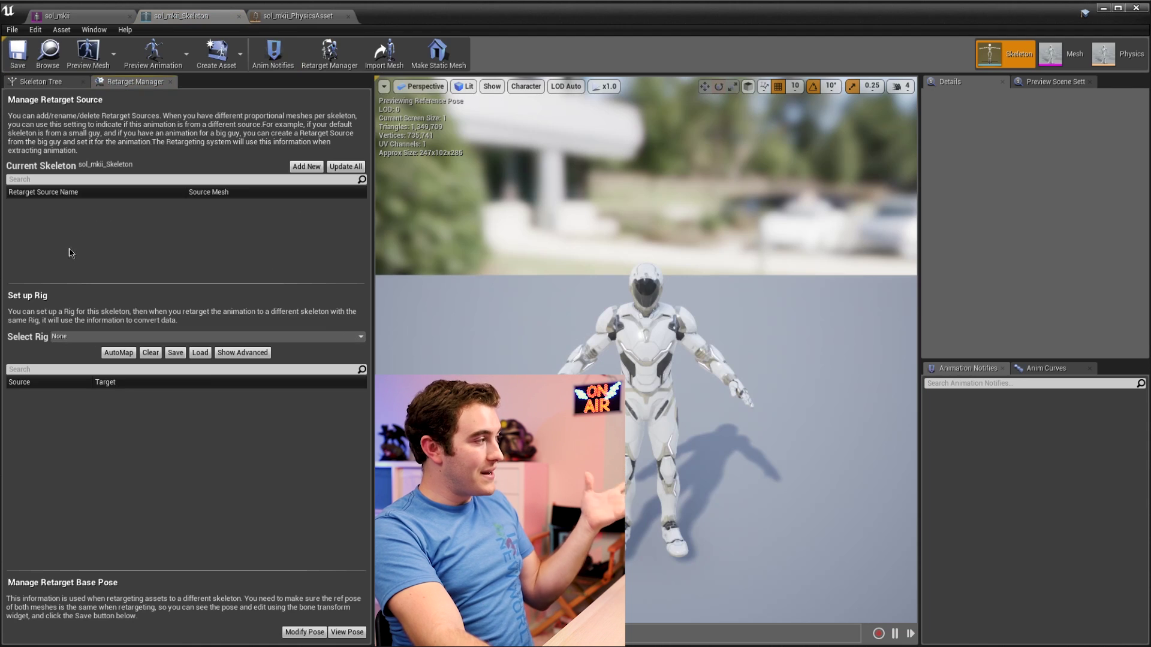
click(77, 338)
click(87, 359)
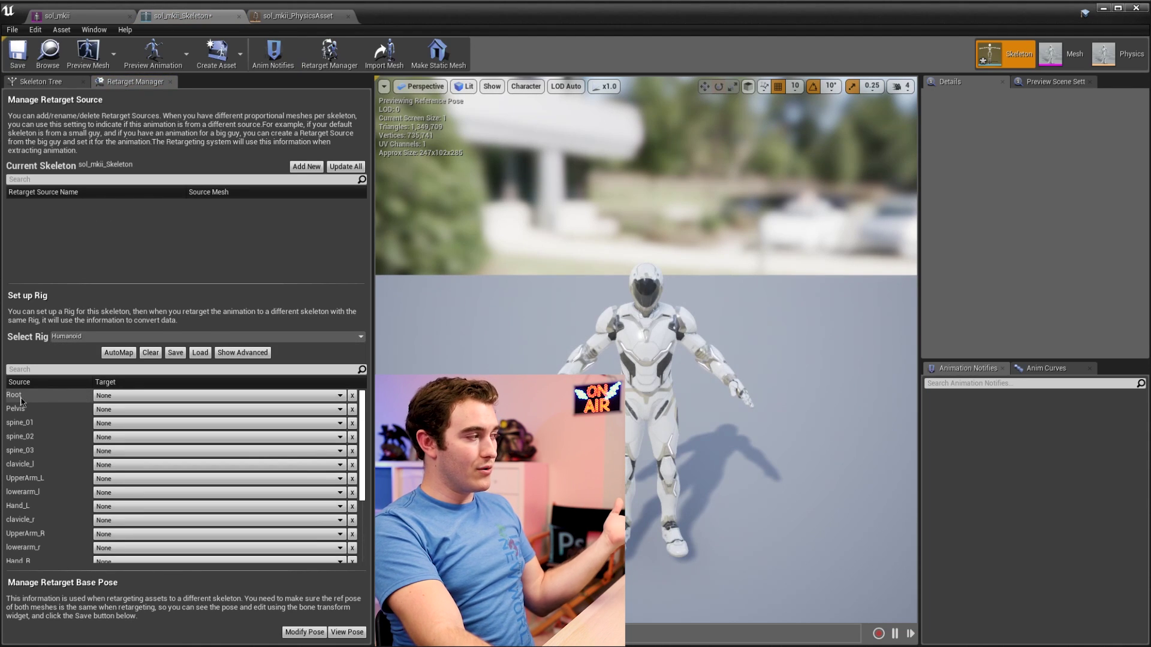
- Map the rig's Root node to Root_Jnt and its Pelvis node to Pelvis_Jnt
click(150, 396)
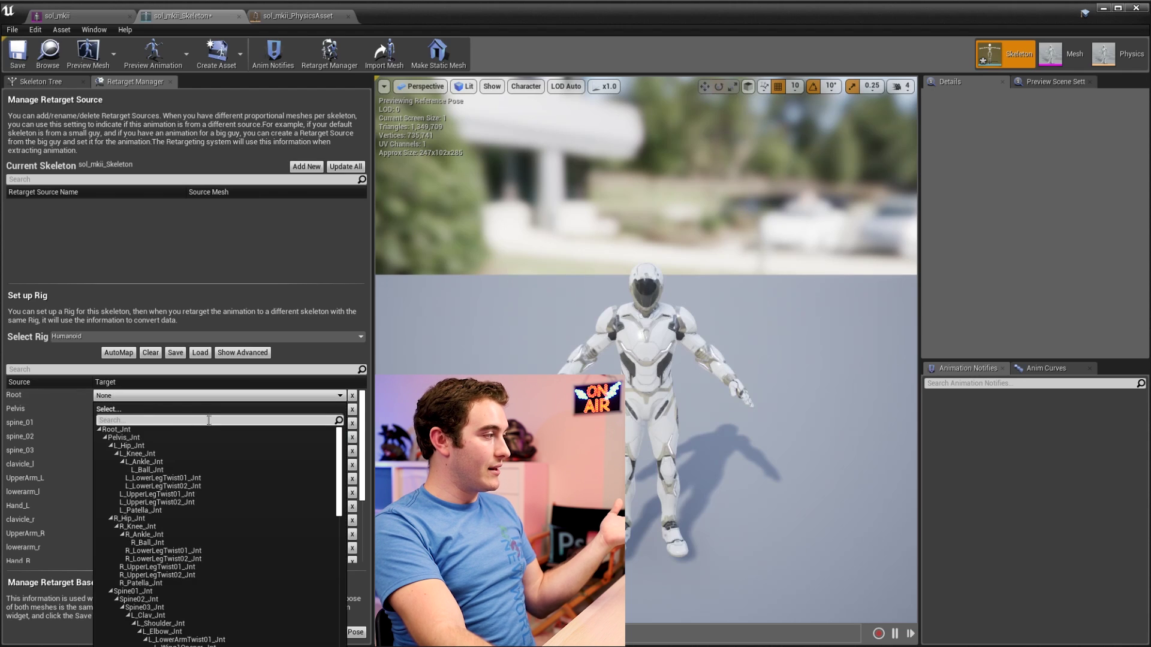
click(120, 429)
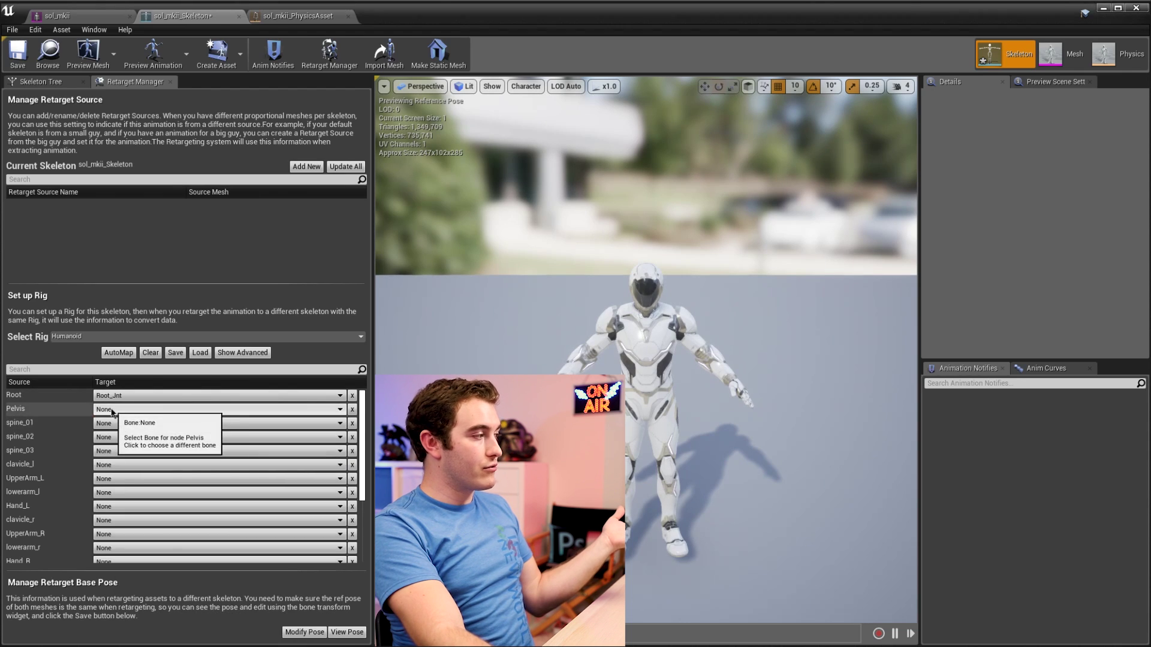
click(126, 410)
click(123, 136)
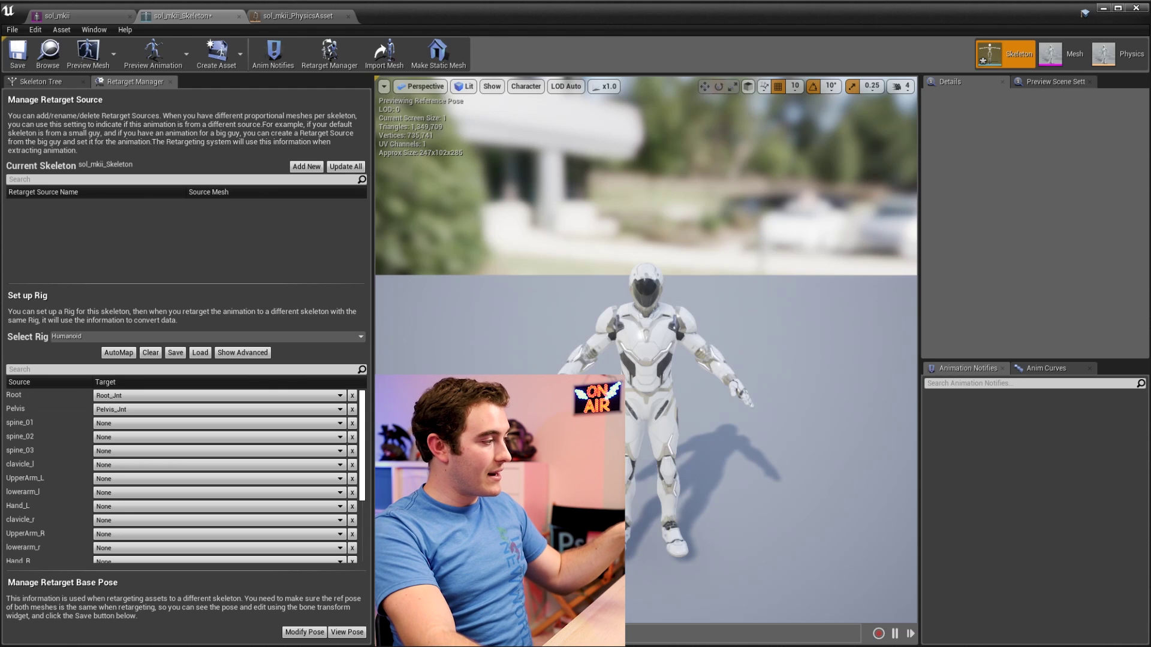
click(323, 634)
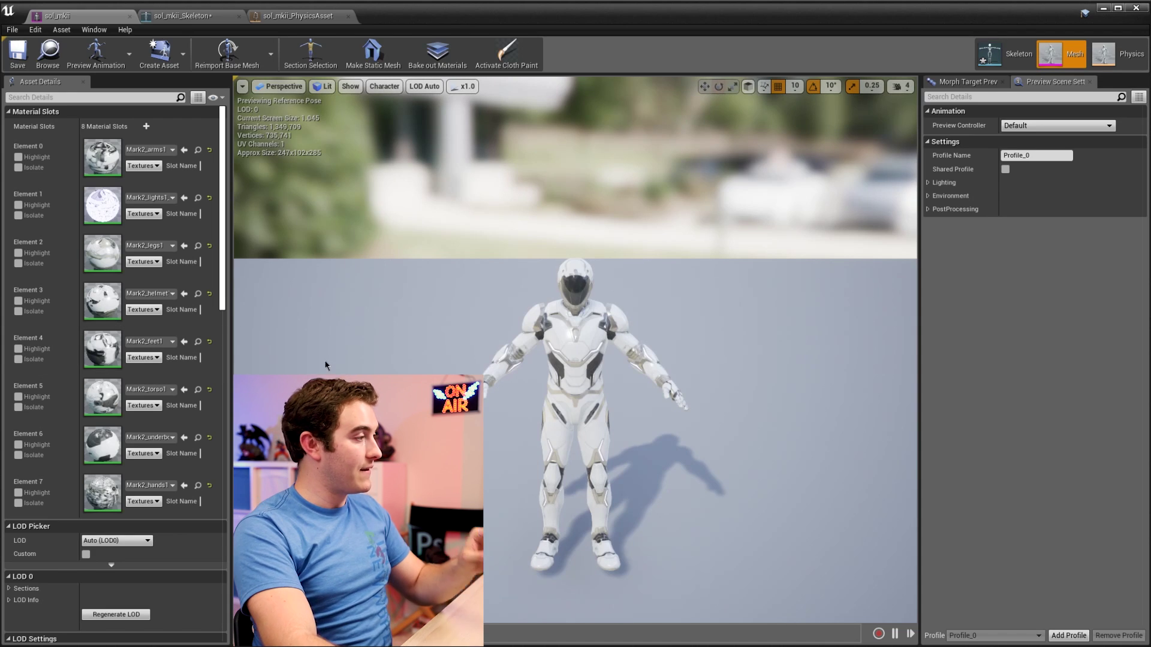
- Switch to the sol_mkii mesh editor and try rotating the character's upper-body joints, undoing the first rotation
click(1048, 65)
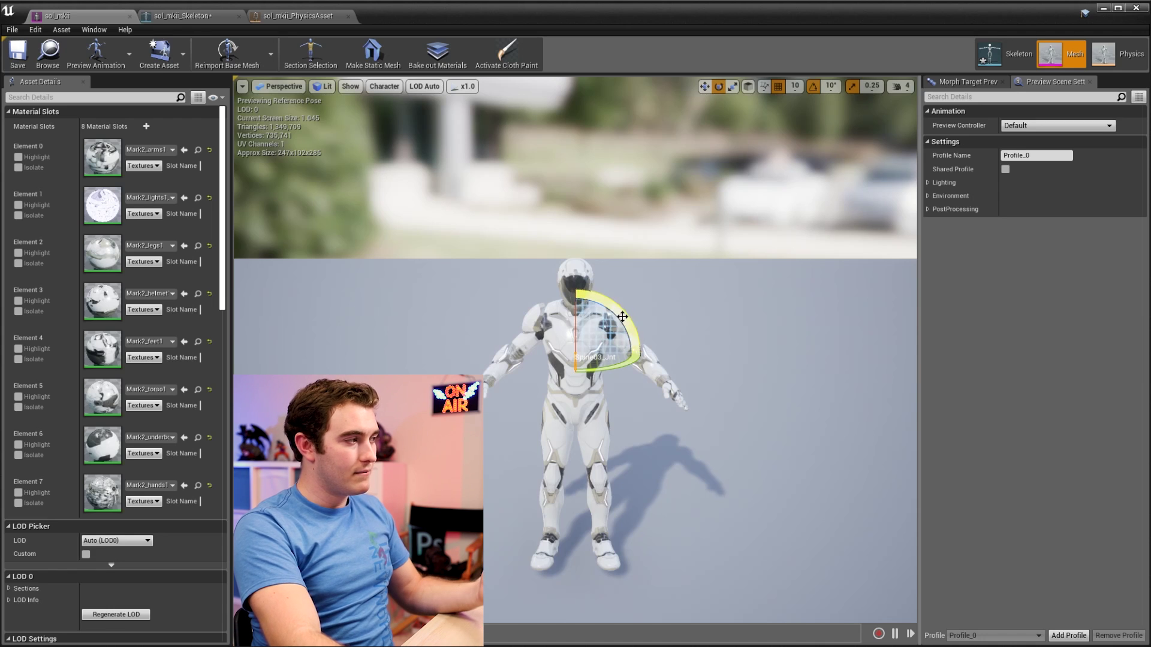
mouse_move(622, 316)
mouse_down()
mouse_move(637, 359)
mouse_move(642, 341)
mouse_move(605, 303)
mouse_up()
key(ctrl+z)
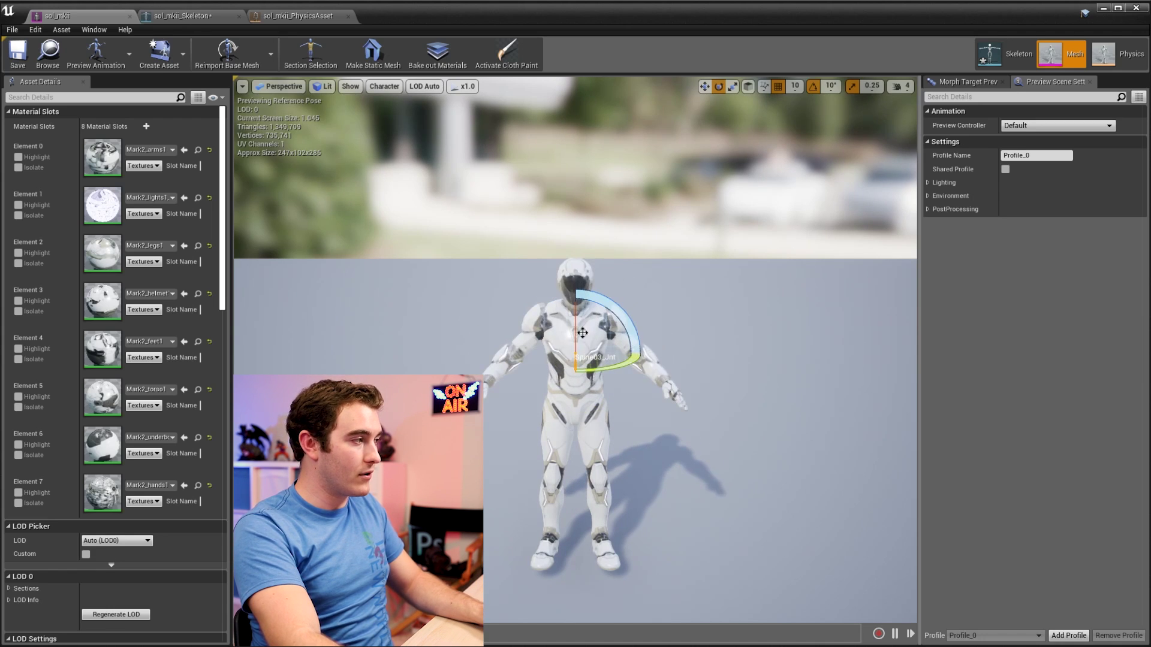
scroll(571, 337, up, 6)
alt+drag(570, 336, 557, 351)
click(680, 282)
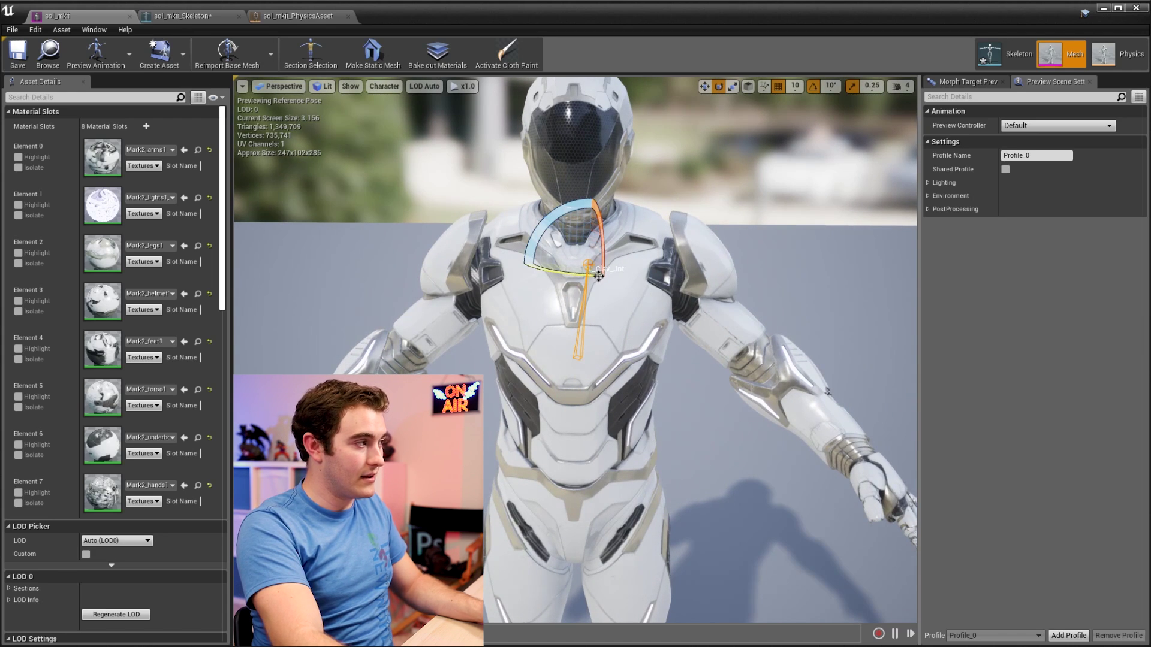
drag(552, 223, 535, 247)
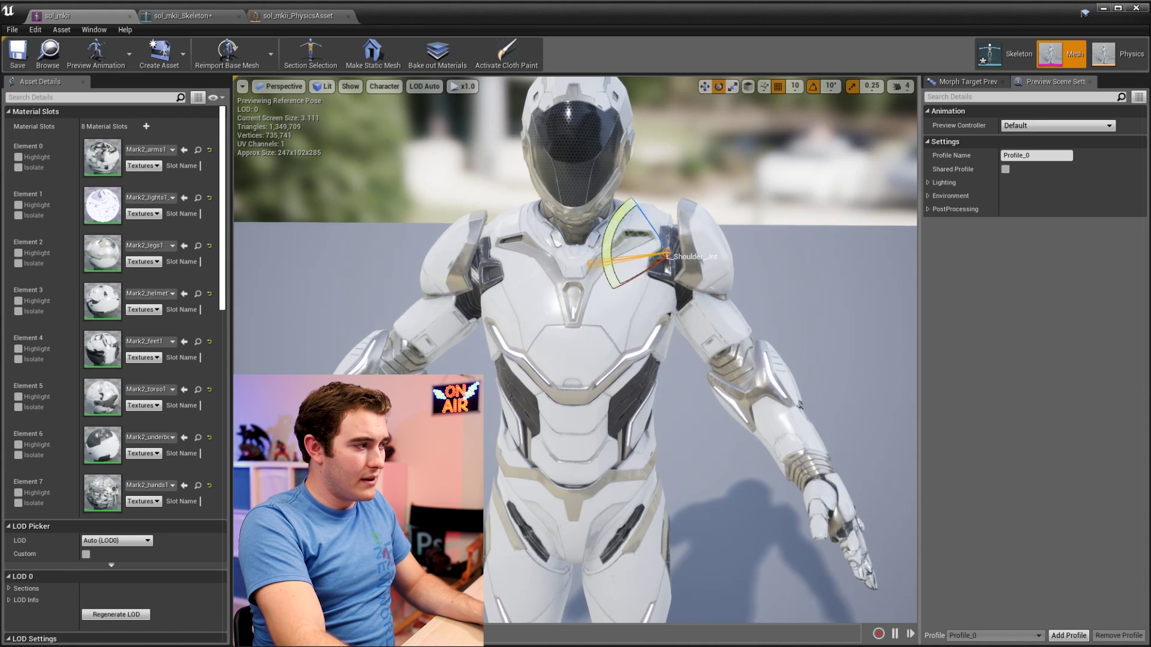
- Bend the character's left arm in the mesh preview by rotating its elbow and lower-arm joints, undoing the lower-arm twist rotation
click(723, 407)
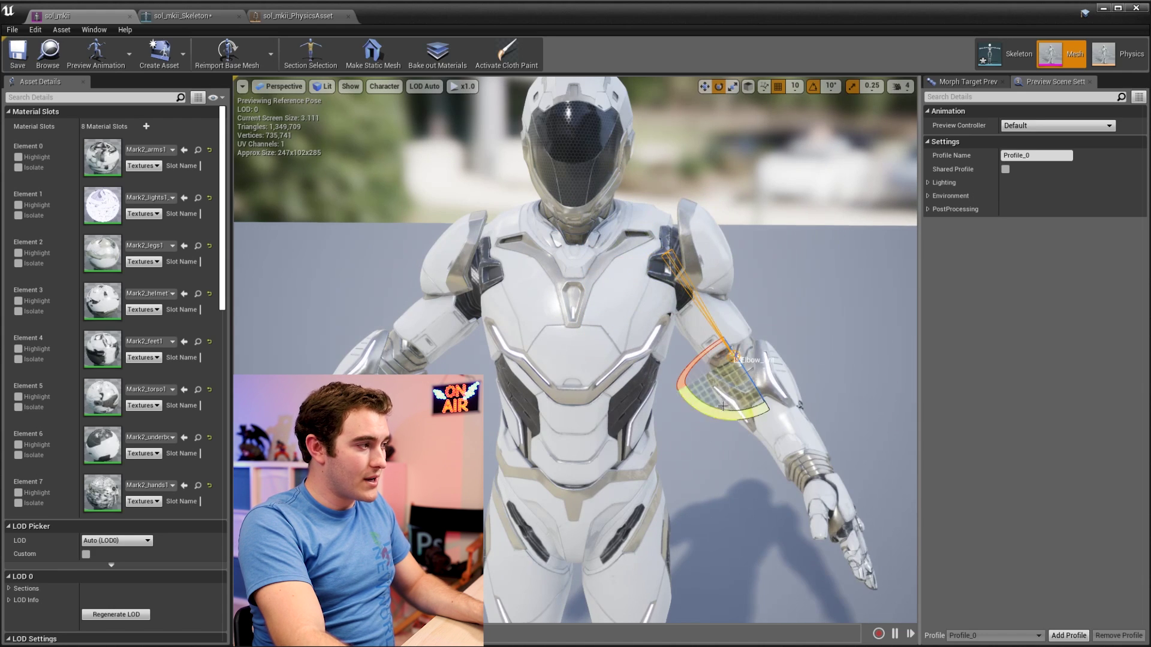
drag(754, 386, 783, 433)
alt+drag(783, 432, 606, 446)
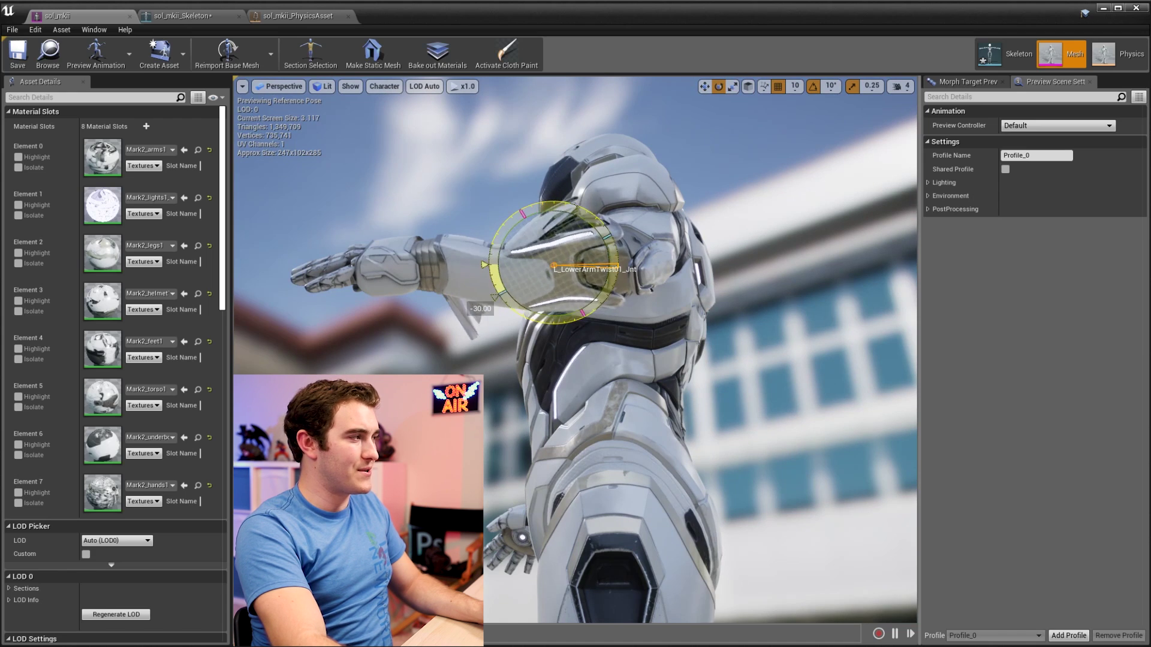
drag(633, 284, 645, 303)
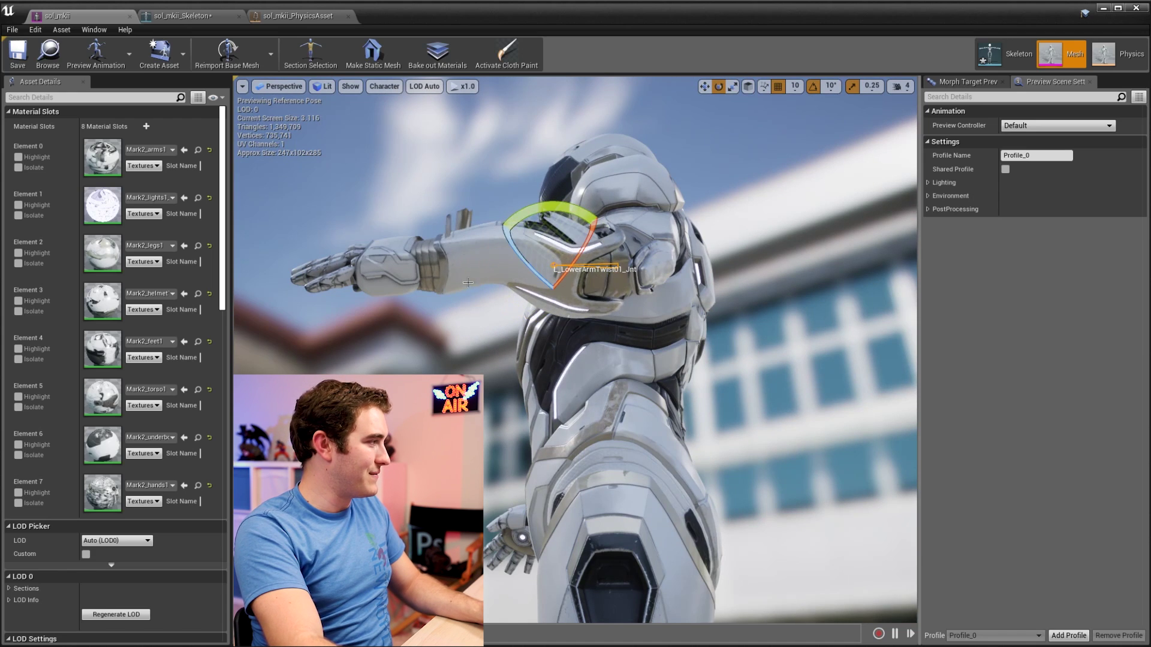
key(ctrl+z)
alt+drag(488, 308, 587, 410)
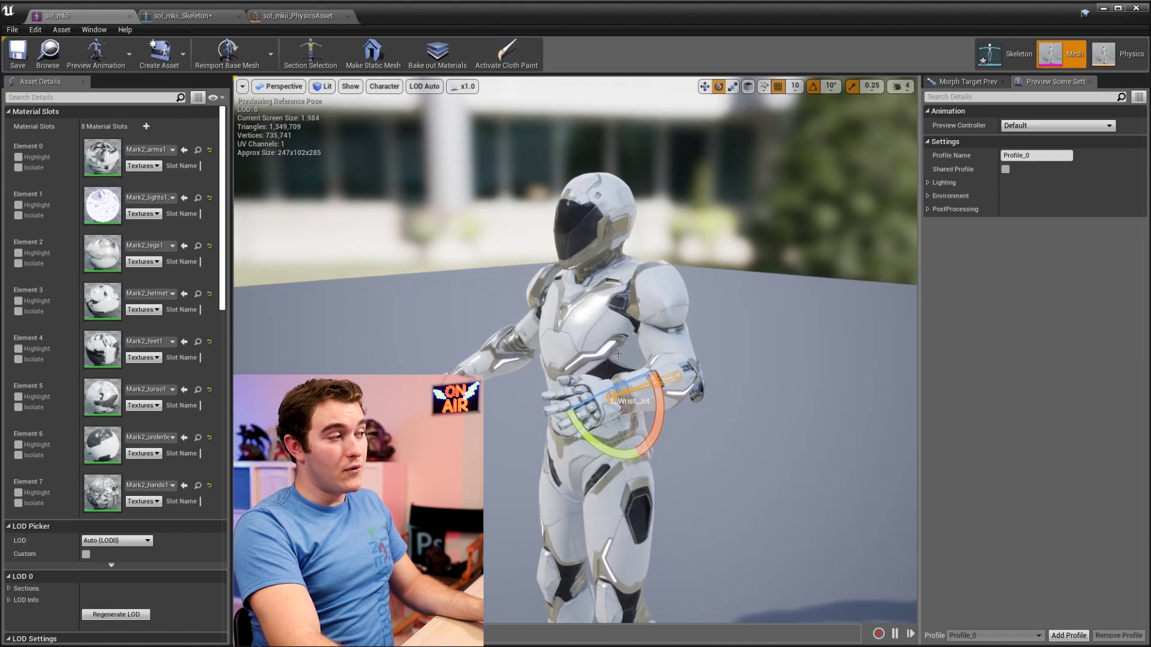
- In the skeleton editor, rotate the left index finger's L_Index01_Jnt by 40 degrees and bend its L_Index02_Jnt
click(1007, 54)
click(41, 81)
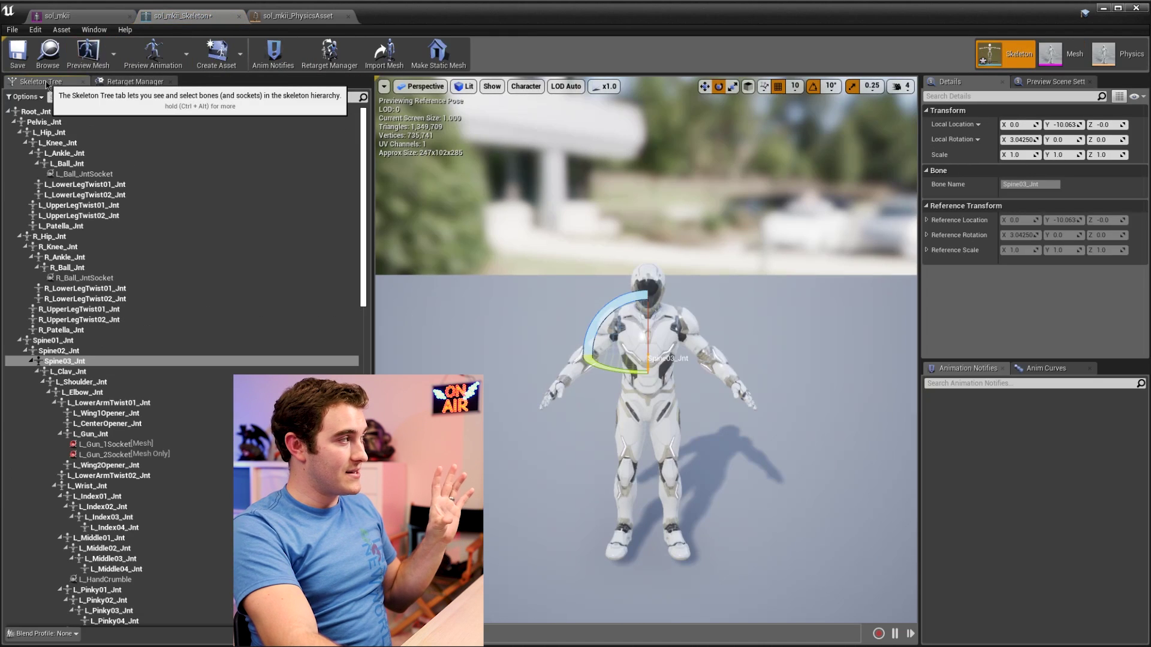
click(704, 348)
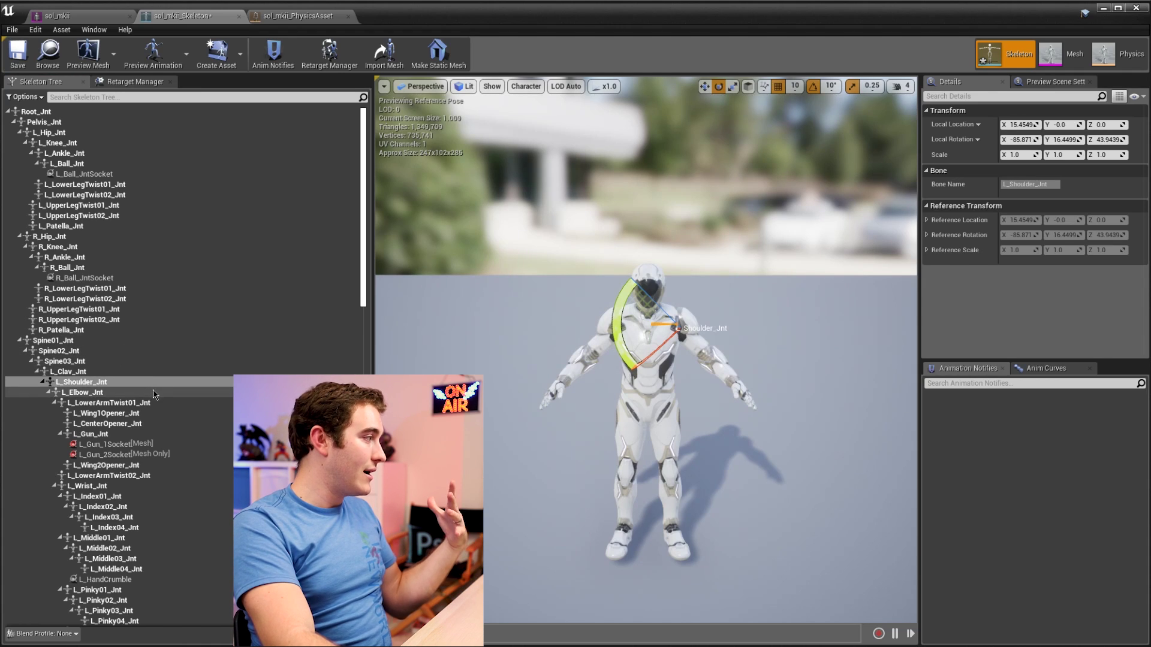
click(130, 497)
key(f)
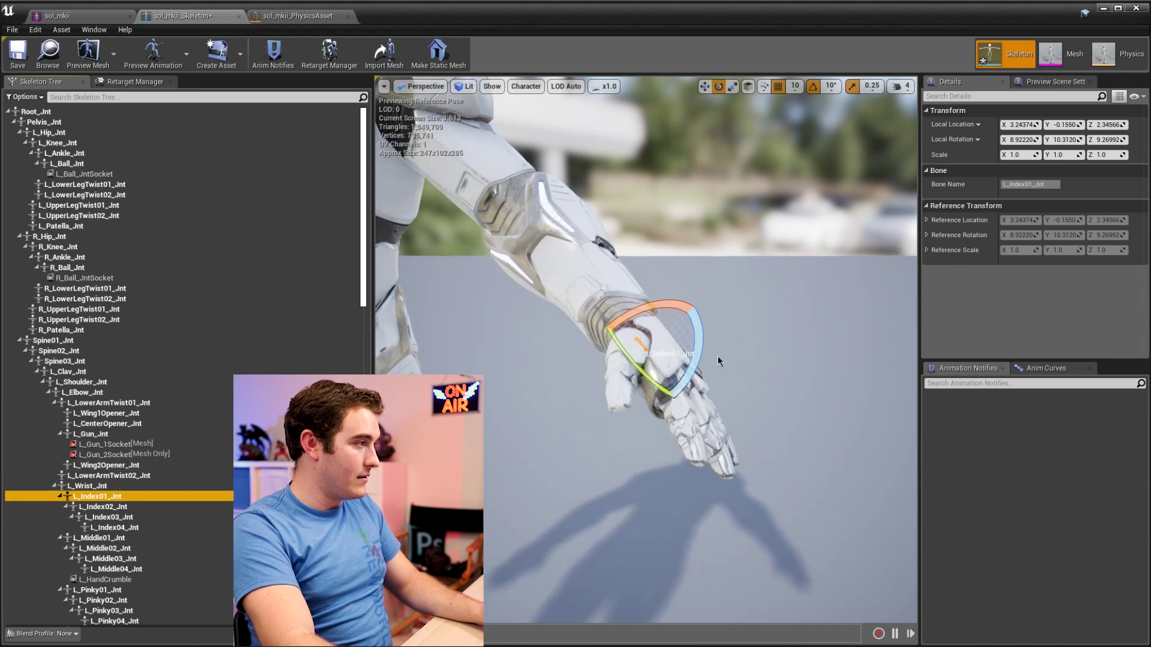
alt+drag(720, 359, 602, 423)
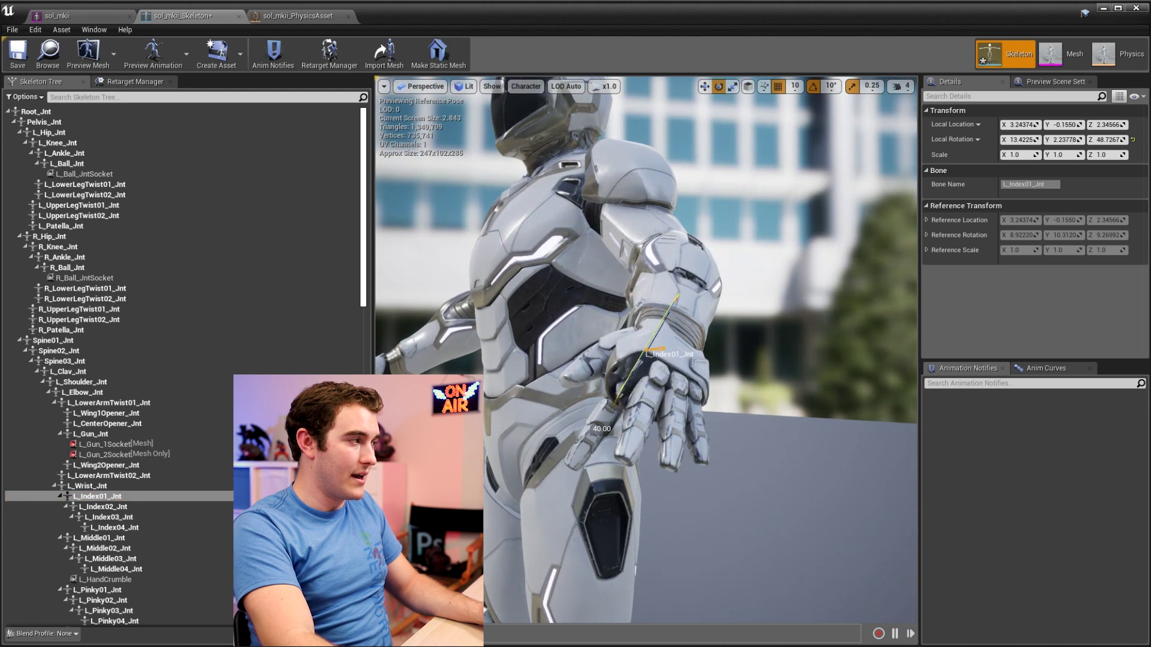
click(103, 506)
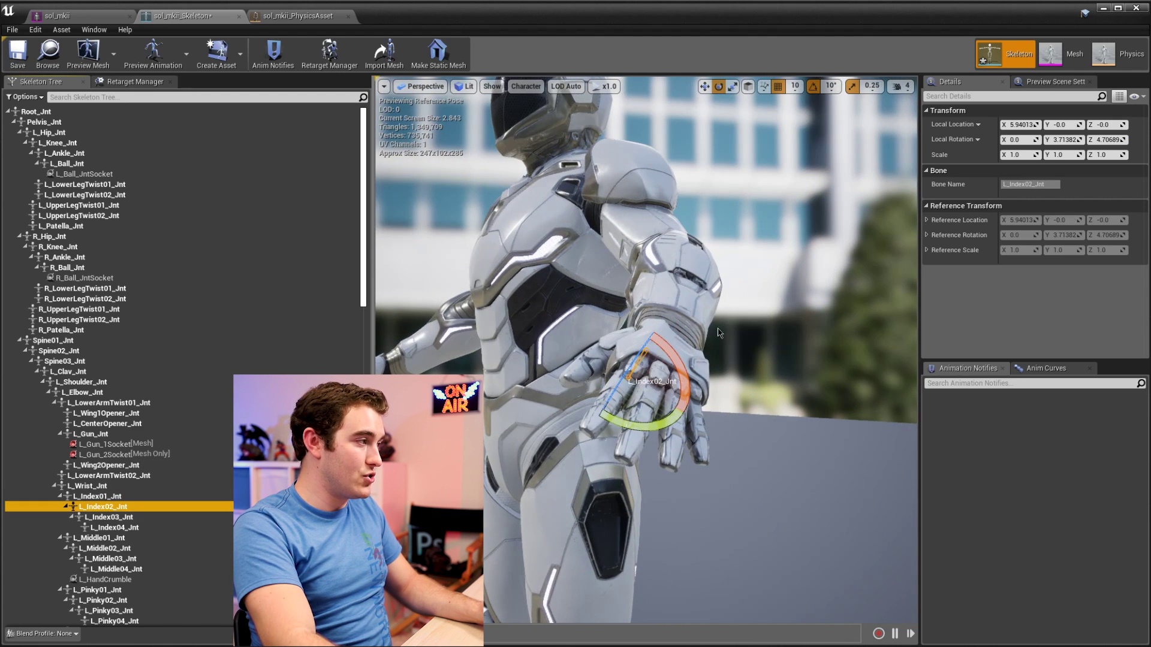
drag(626, 368, 599, 419)
drag(606, 352, 654, 304)
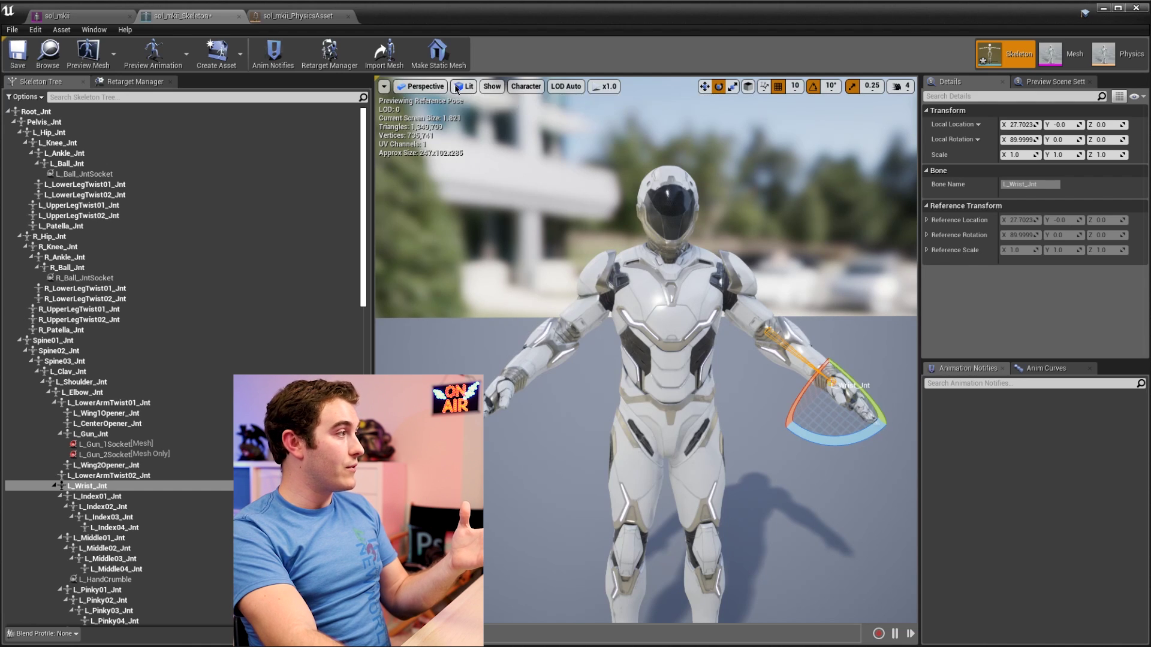
- Inspect the character in the Unlit, Wireframe and Reflections view modes, and return to the mesh editor
click(462, 87)
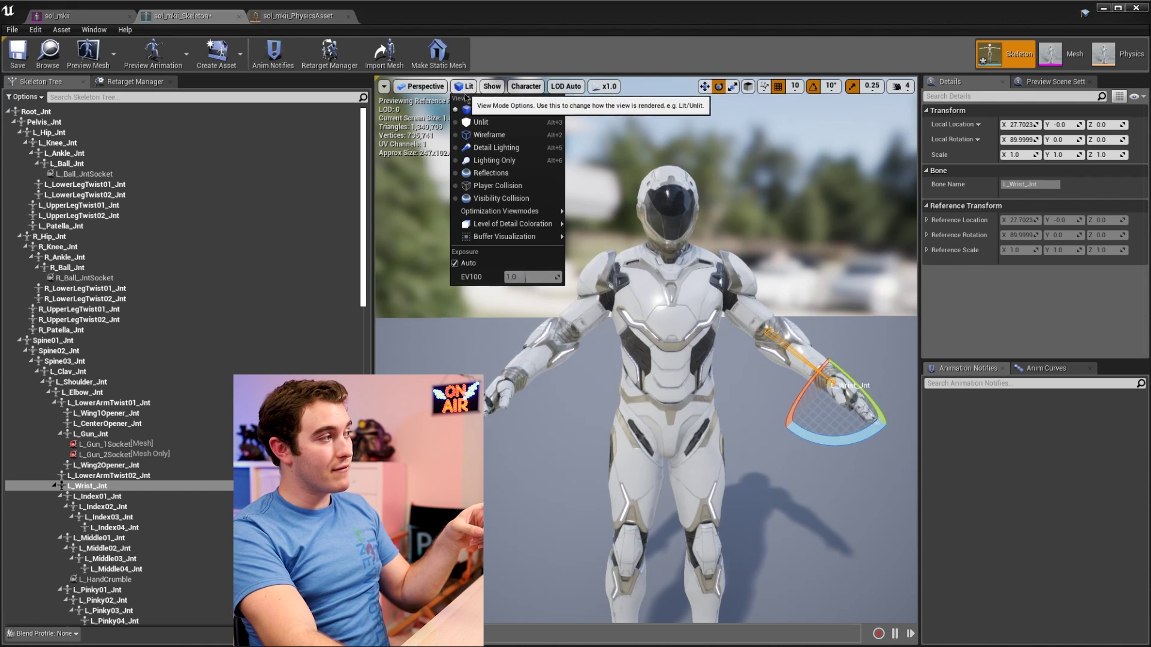
click(484, 122)
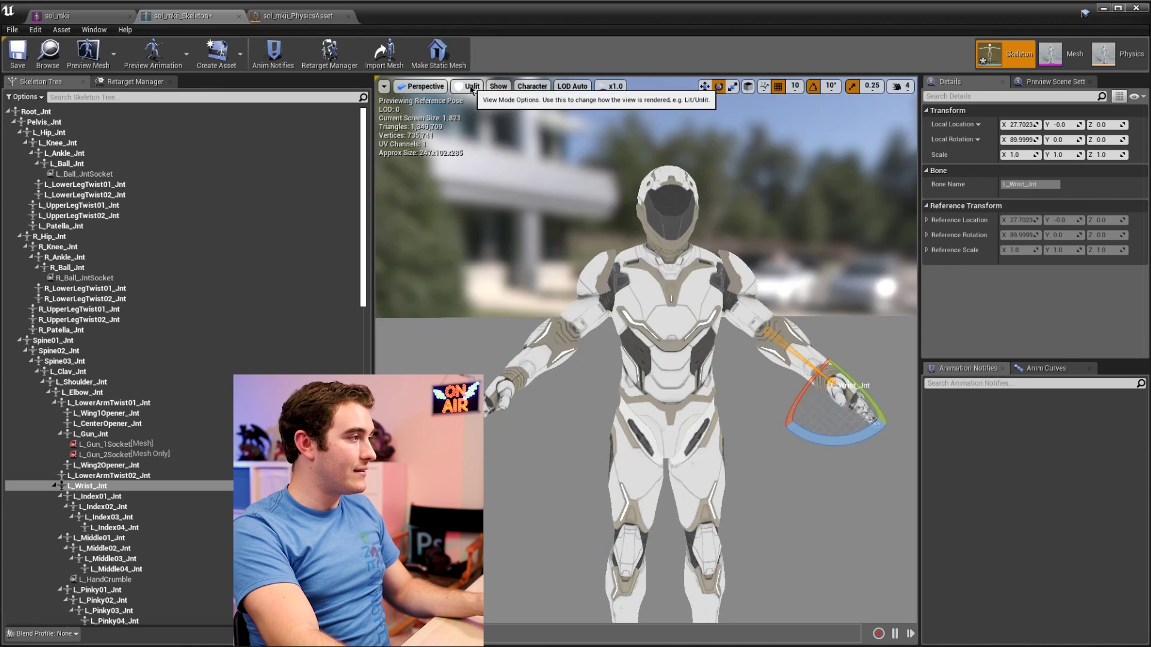
right_drag(646, 351, 552, 336)
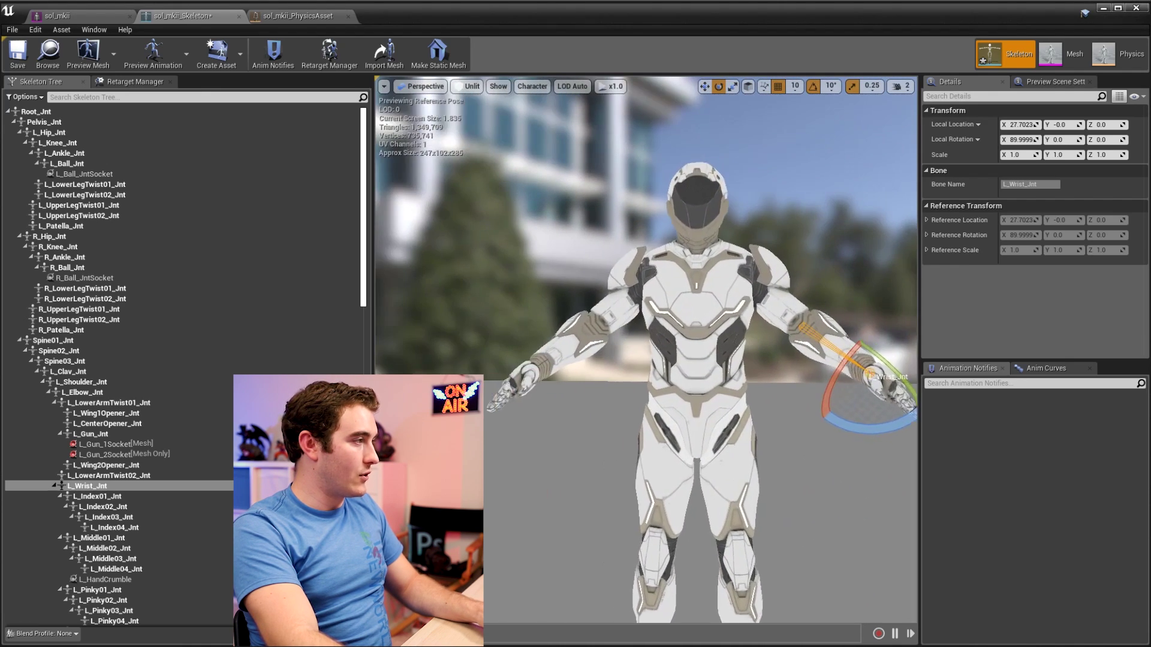
drag(594, 354, 602, 354)
click(467, 87)
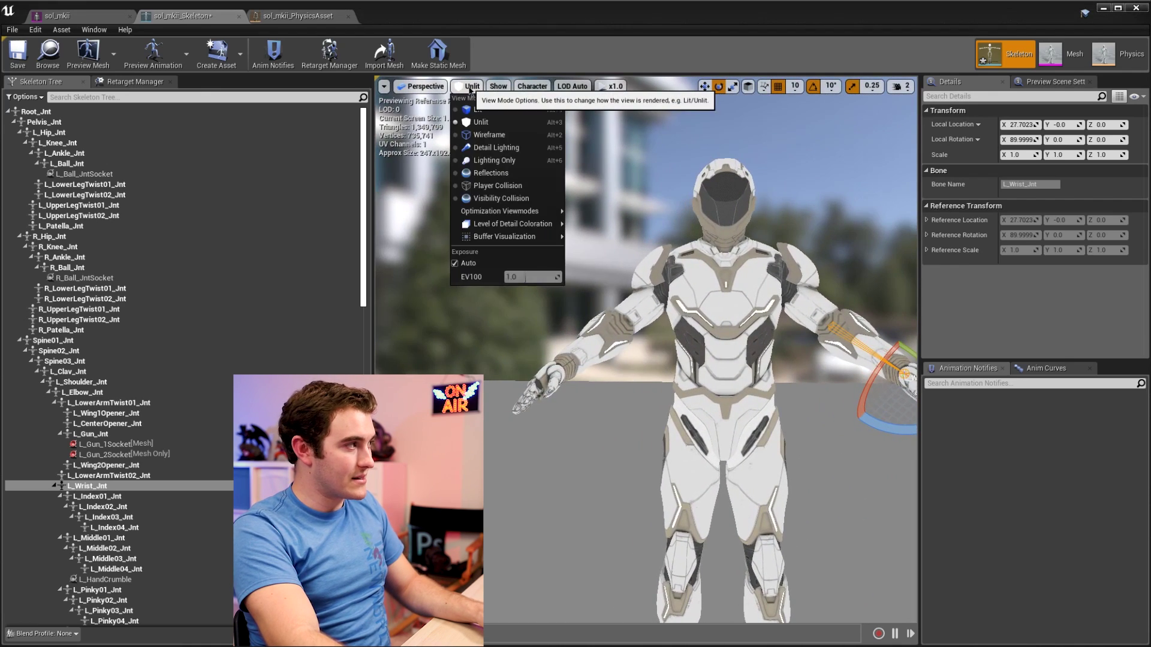
click(499, 141)
mouse_move(650, 199)
mouse_down()
mouse_move(665, 198)
mouse_move(651, 199)
mouse_up()
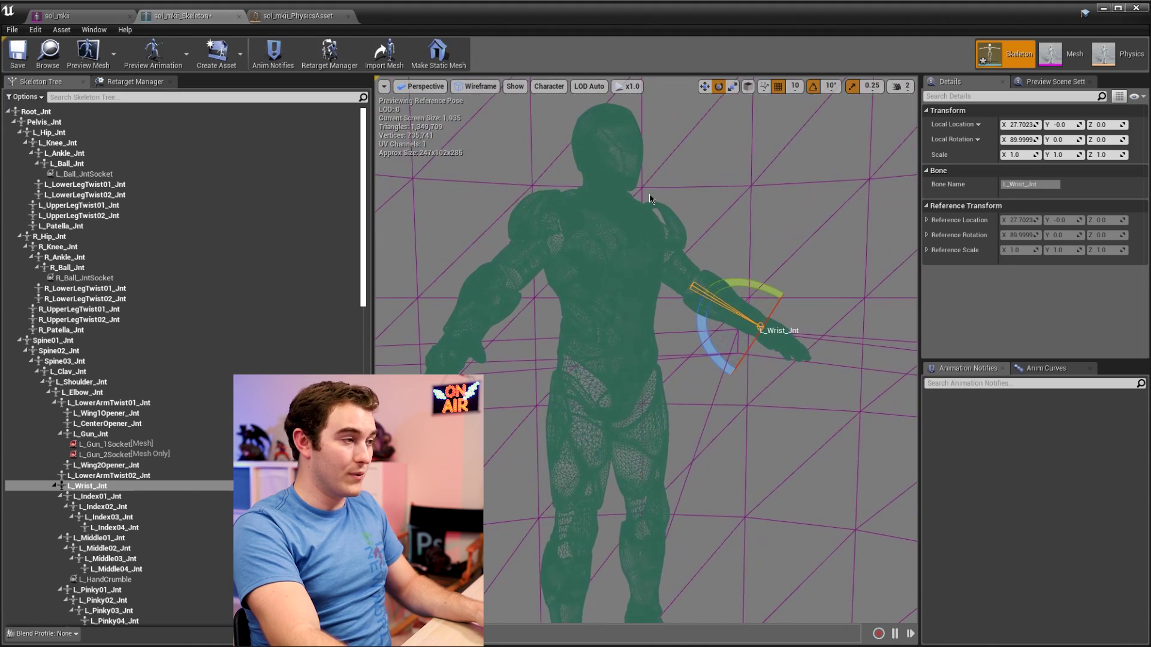
click(476, 87)
click(499, 185)
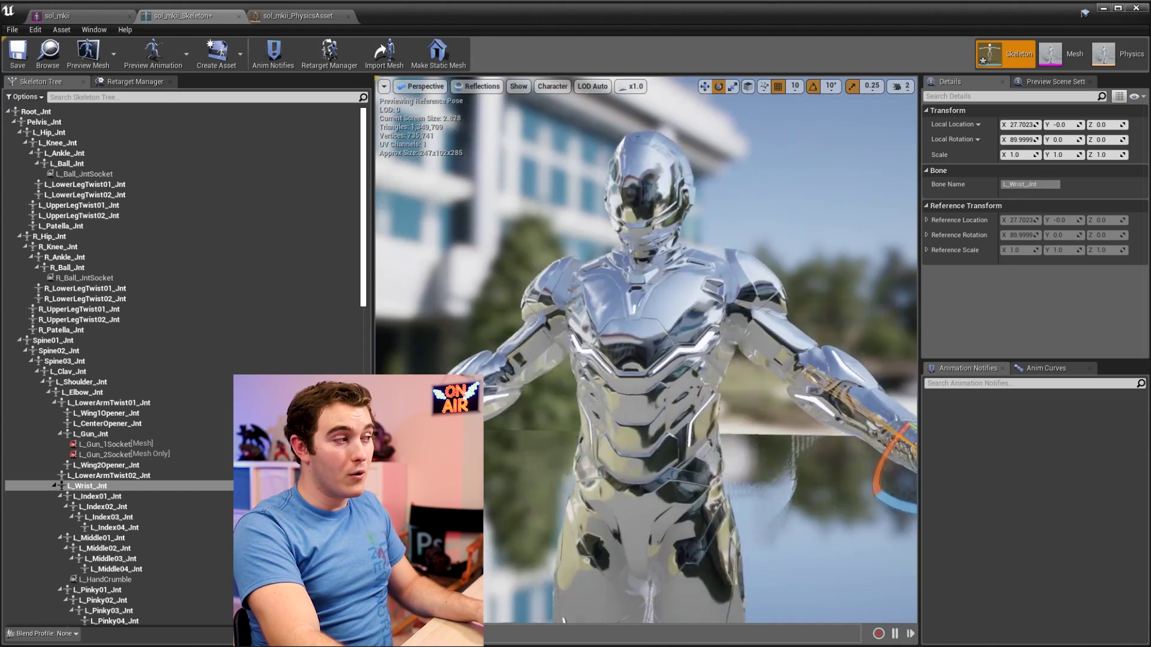
mouse_move(647, 349)
right_down()
mouse_move(600, 349)
mouse_move(677, 350)
mouse_move(646, 349)
right_up()
drag(680, 354, 698, 351)
click(1049, 55)
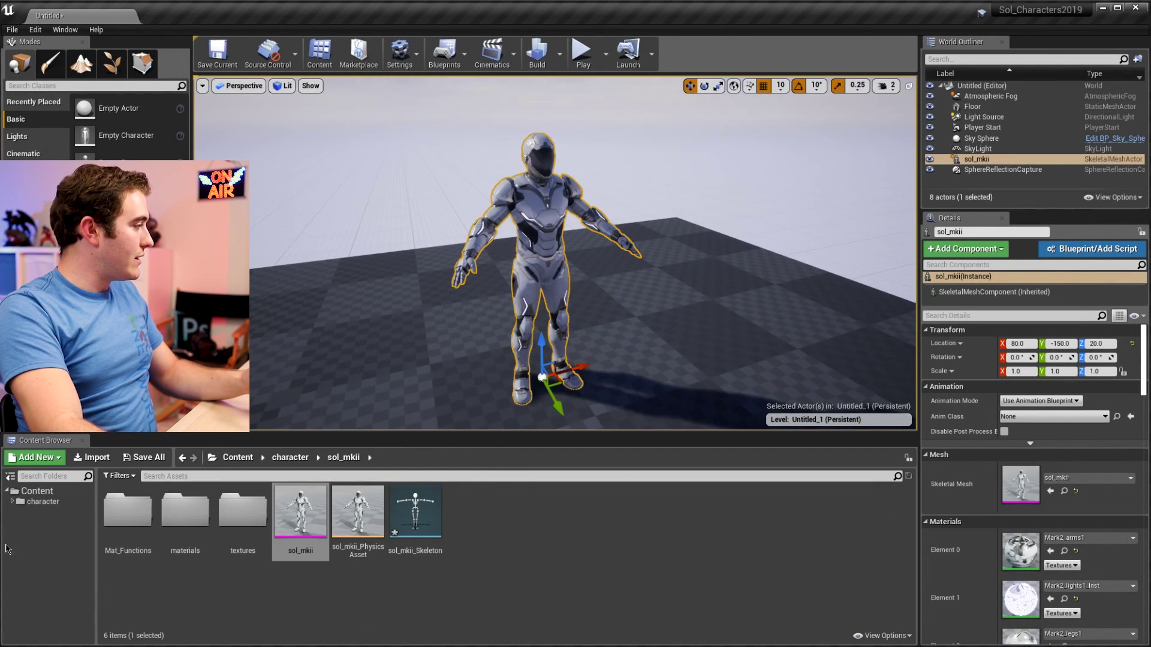
- Place the sol_female skeletal mesh from the character/sol3_female folder in the level beside sol_mkii
click(238, 458)
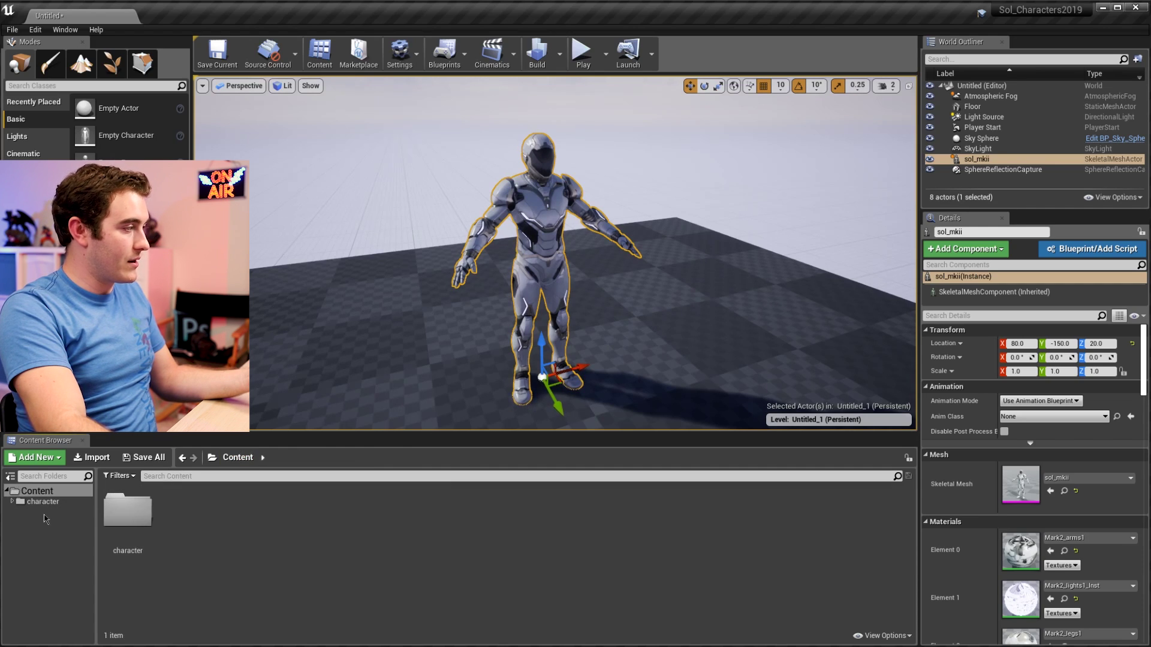
click(25, 512)
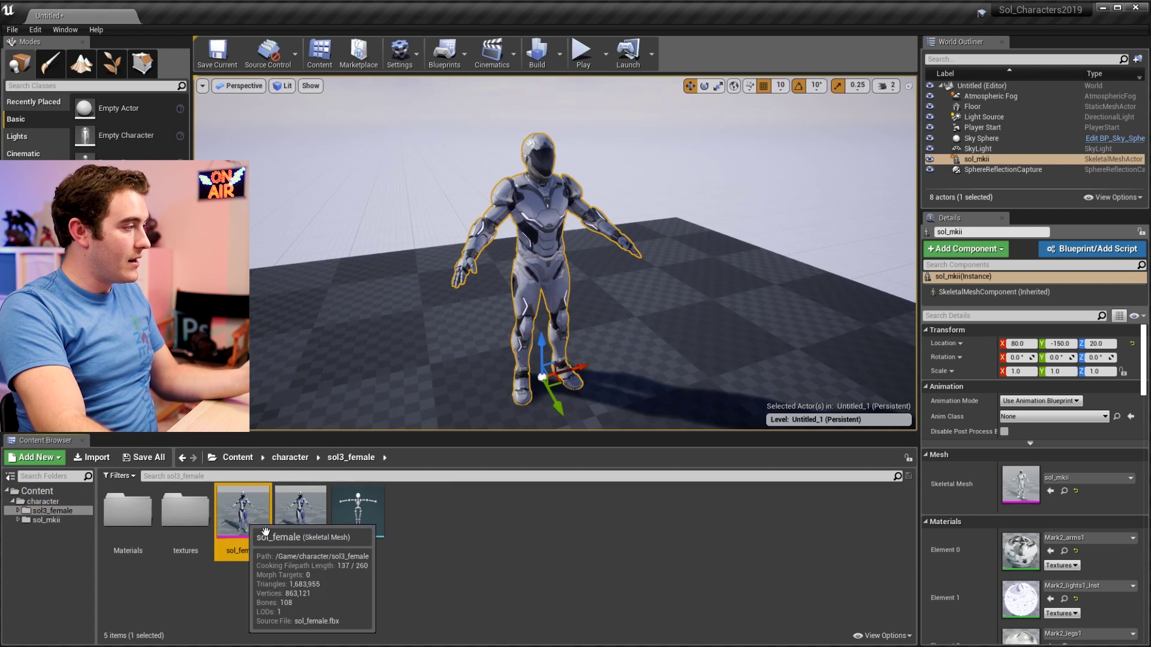
drag(242, 513, 374, 404)
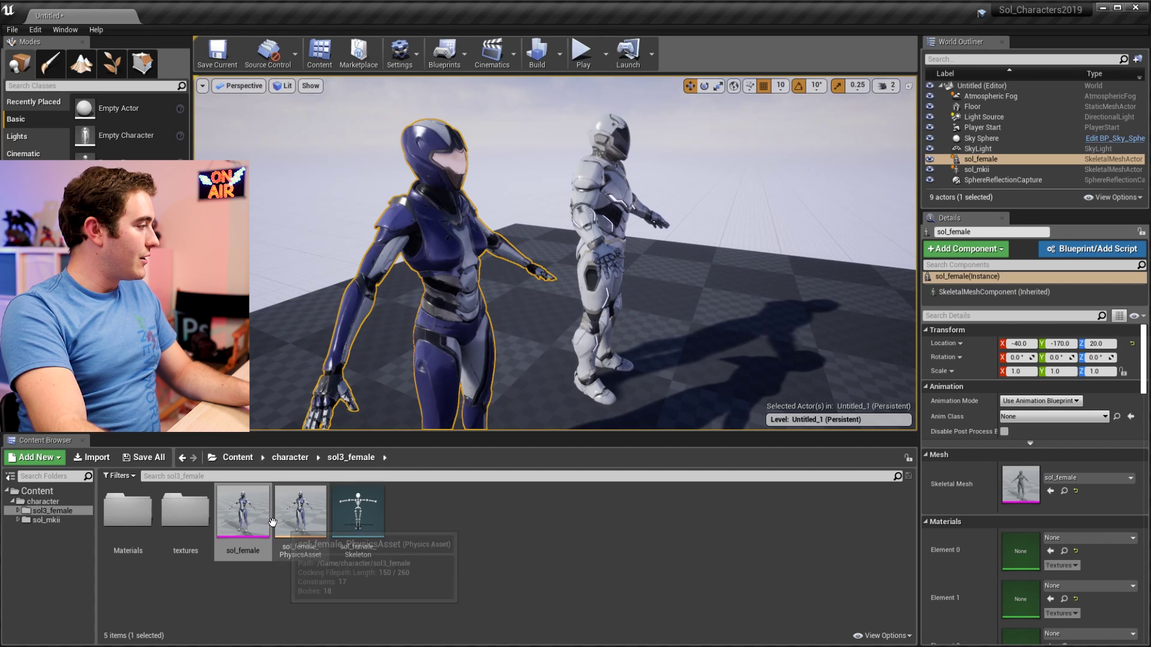
- Open the sol_female skeletal mesh asset, view the character from behind and select a spine joint
double_click(243, 515)
scroll(576, 350, down, 10)
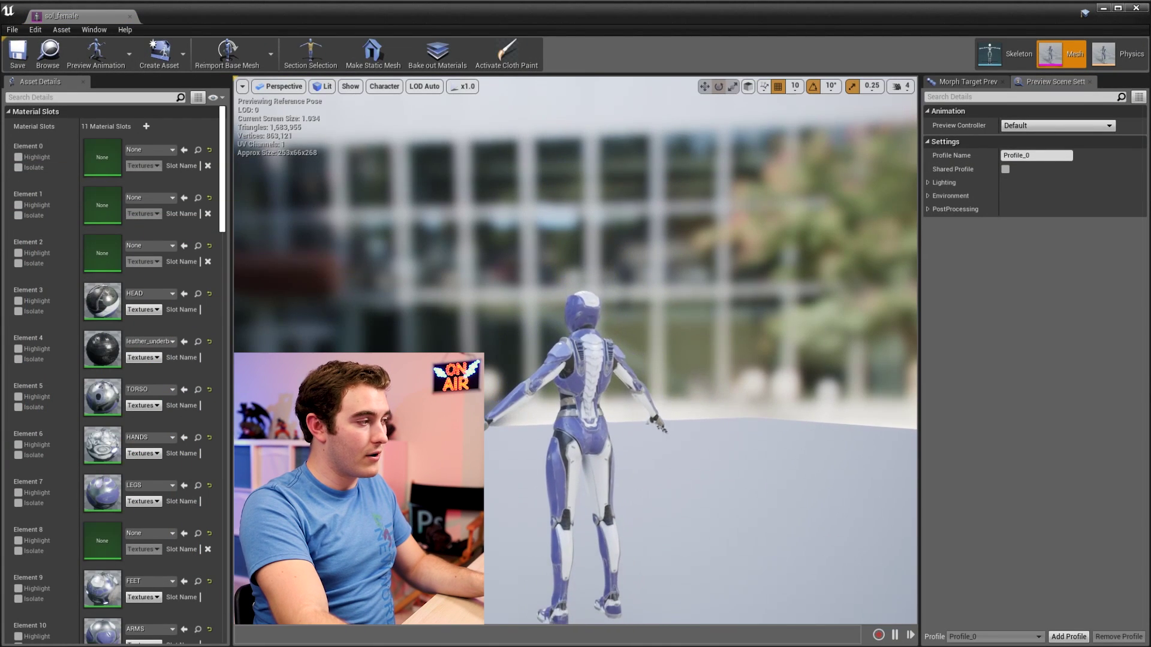
mouse_move(655, 360)
alt+mouse_down()
mouse_move(714, 367)
mouse_move(648, 372)
alt+mouse_up()
scroll(593, 384, up, 5)
click(593, 384)
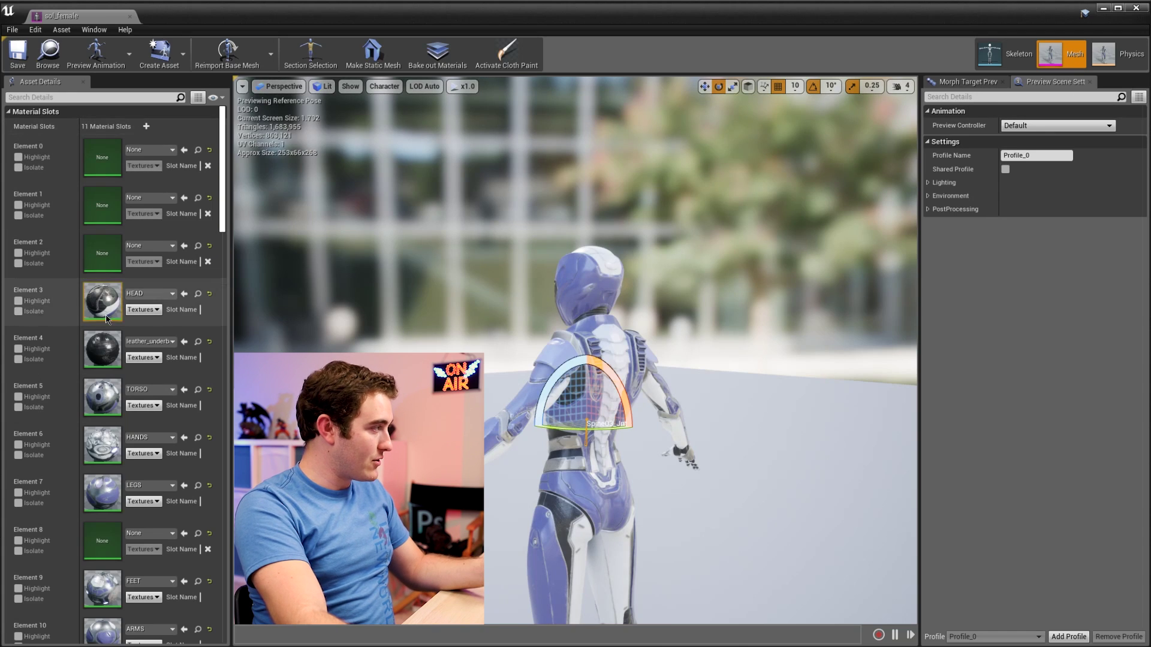
- Highlight the TORSO material of Element 5 briefly on the mesh, and isolate it in the preview
click(19, 398)
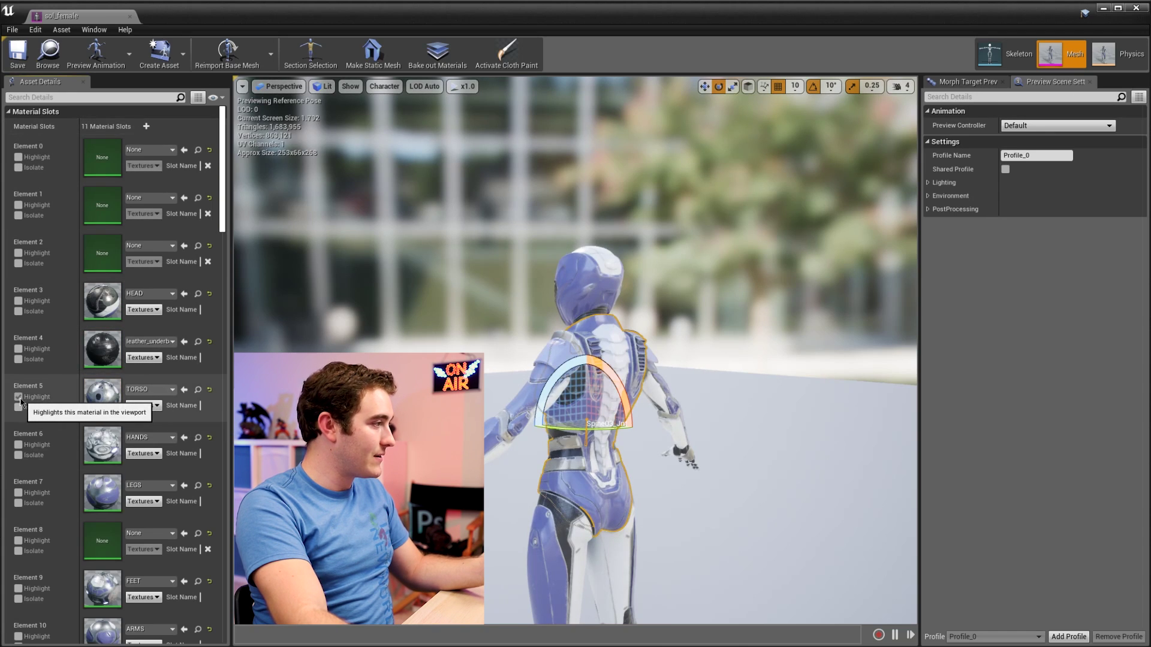
click(19, 396)
click(18, 408)
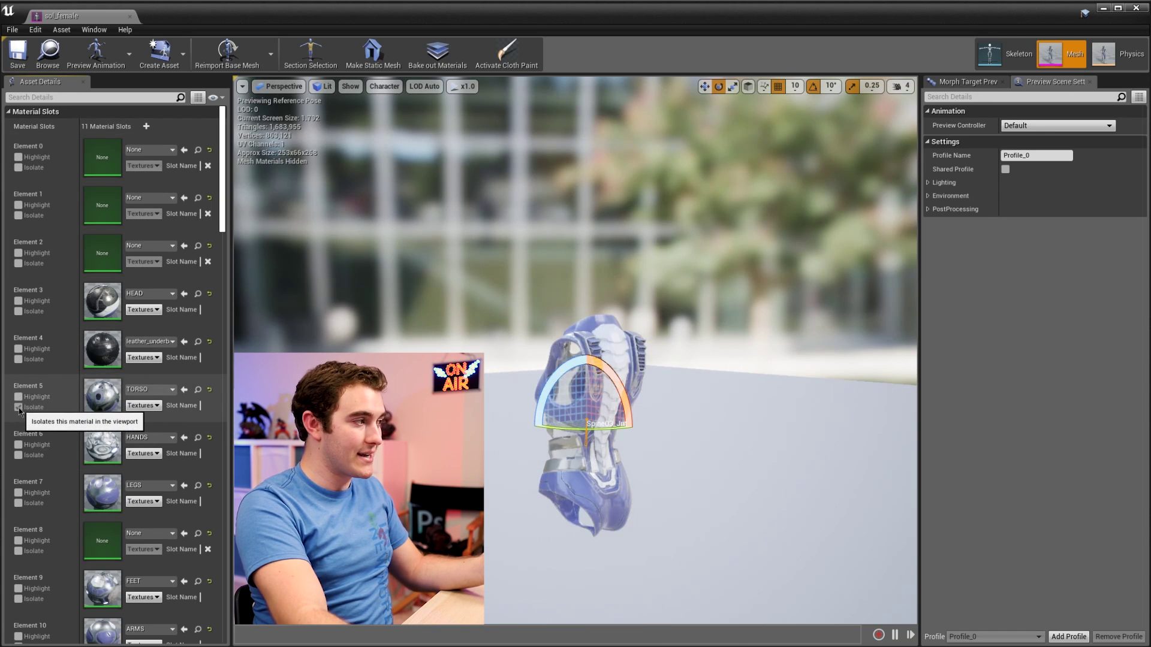
alt+drag(528, 327, 774, 330)
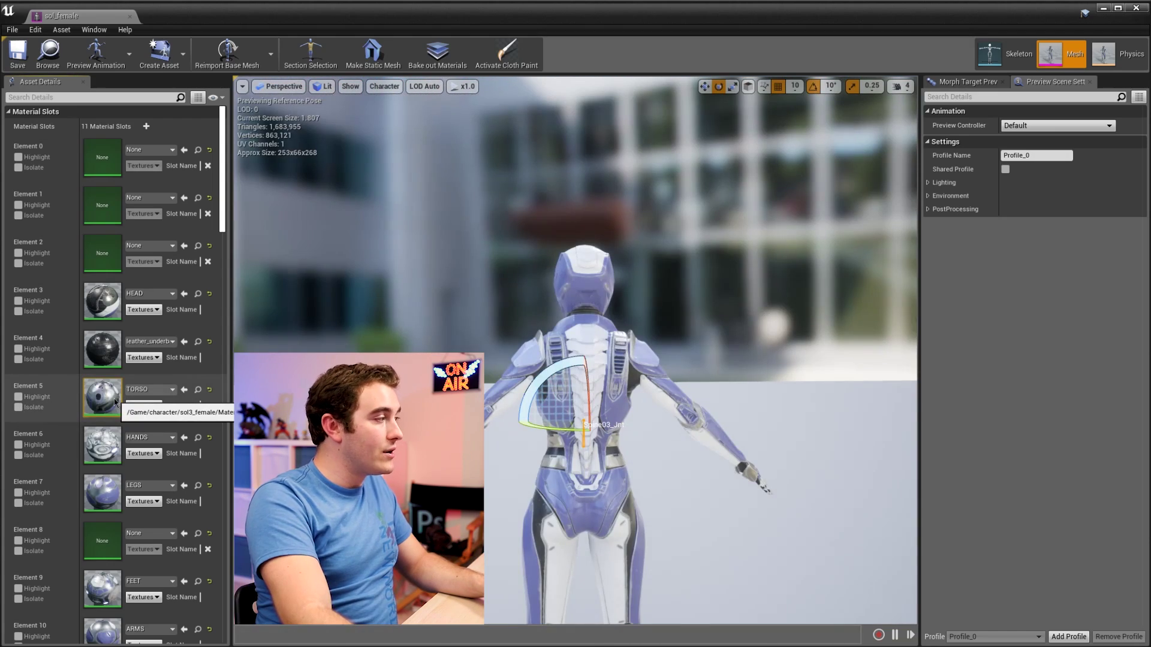
- Open the TORSO material and view its whole node graph
double_click(114, 403)
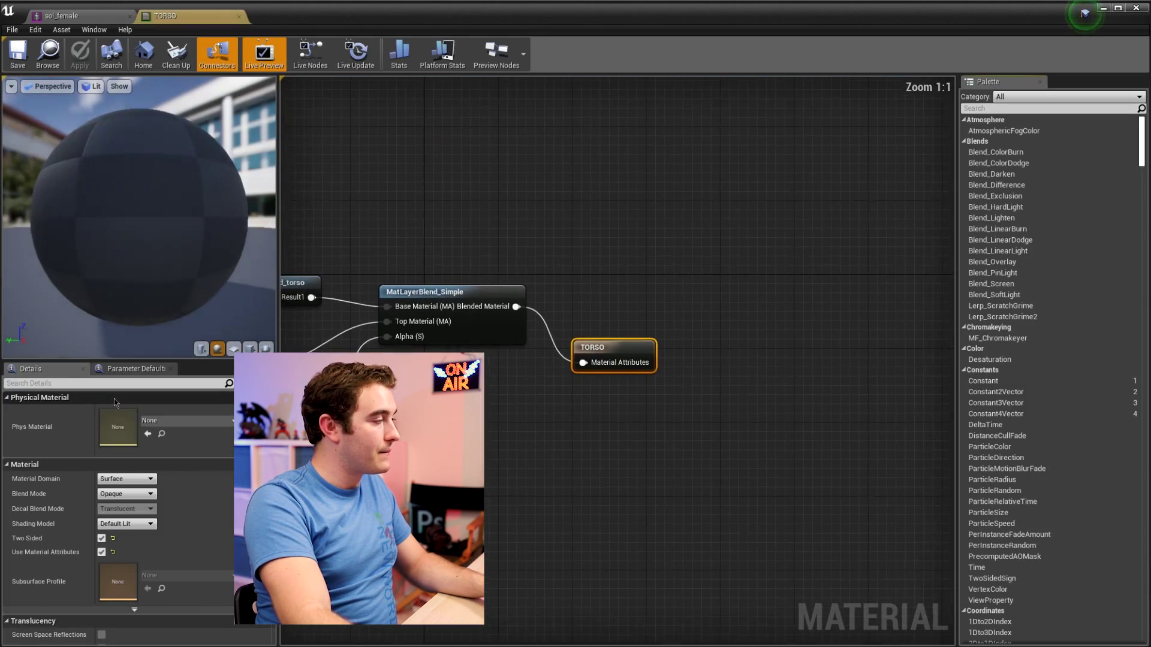
scroll(683, 234, down, 5)
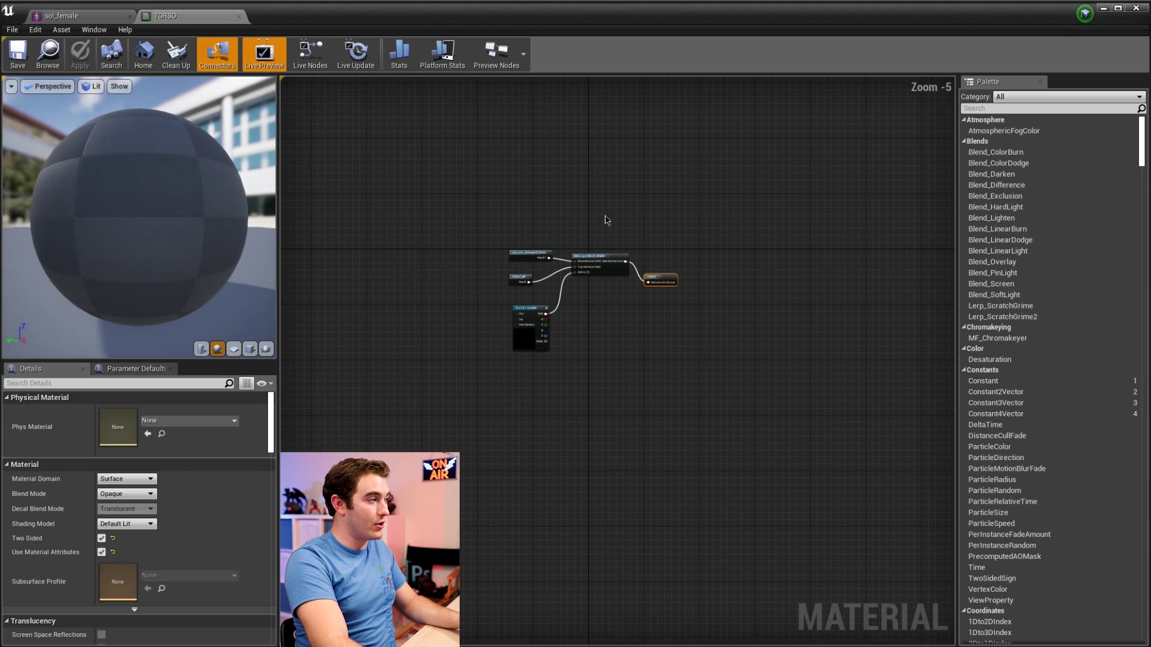
- Examine the TORSO material graph, switch to the TORSO_MF material function and select the Texture Sample feeding BaseColor
scroll(643, 219, up, 5)
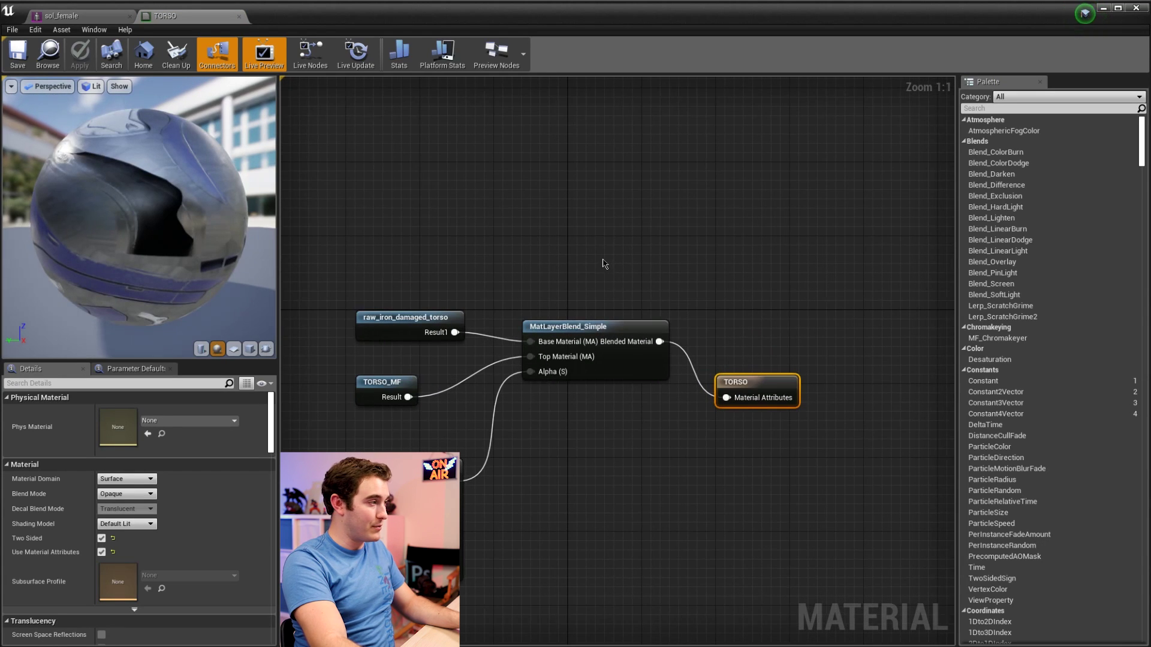
scroll(631, 225, down, 1)
scroll(600, 252, up, 1)
scroll(568, 288, down, 1)
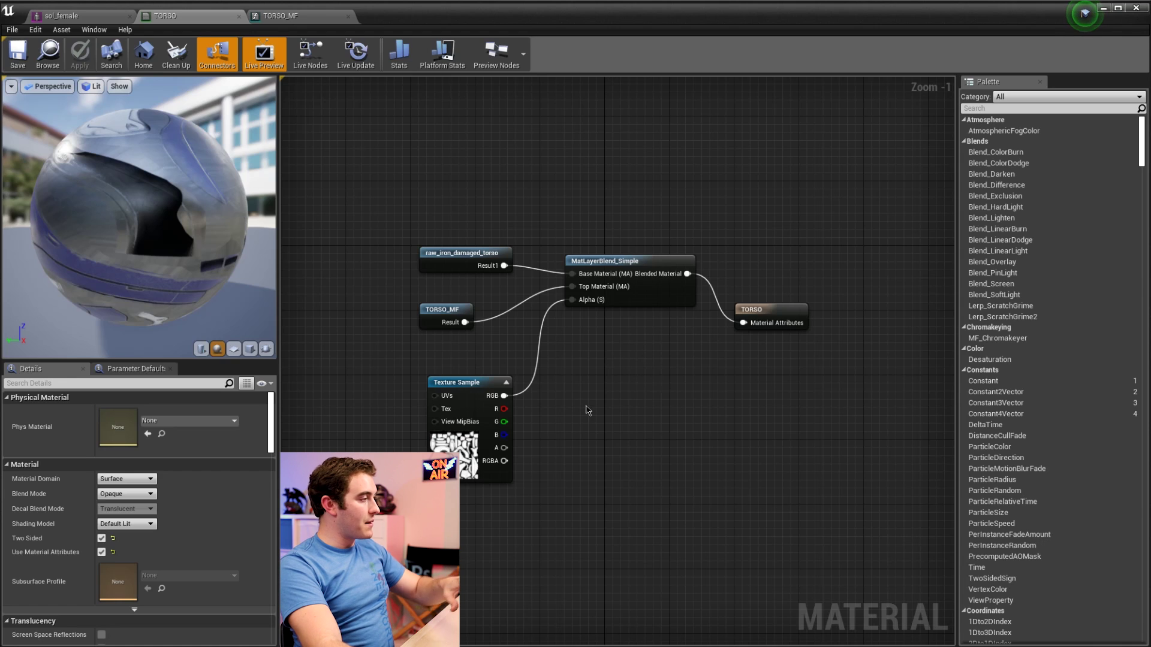
click(282, 16)
right_drag(627, 134, 586, 141)
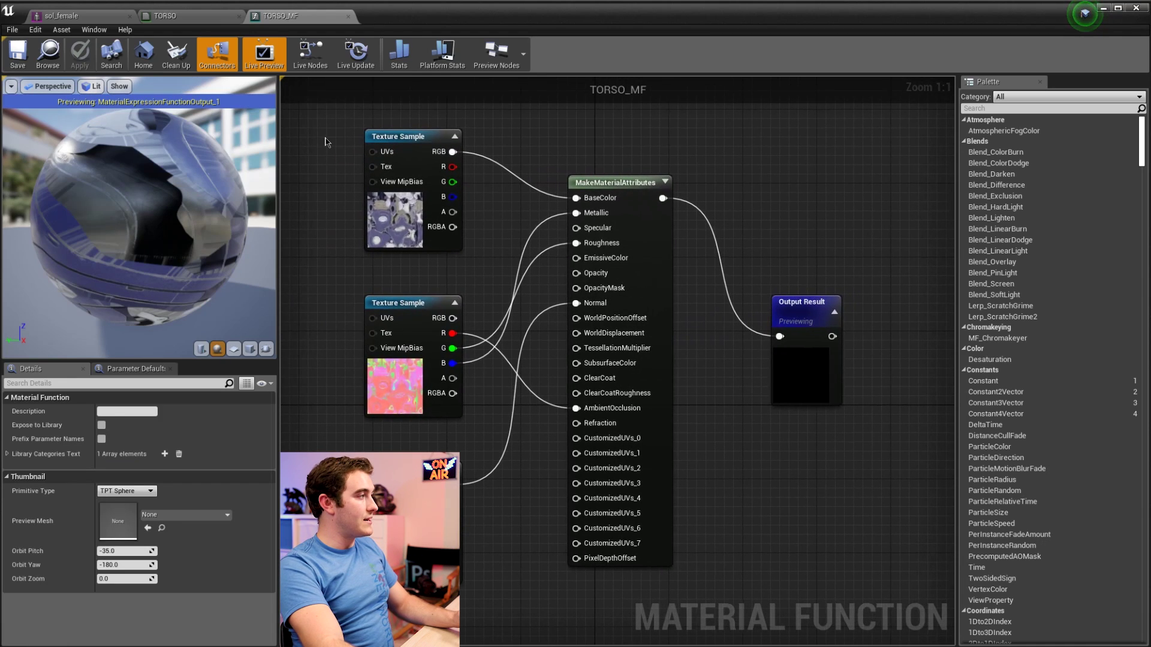
drag(351, 130, 470, 264)
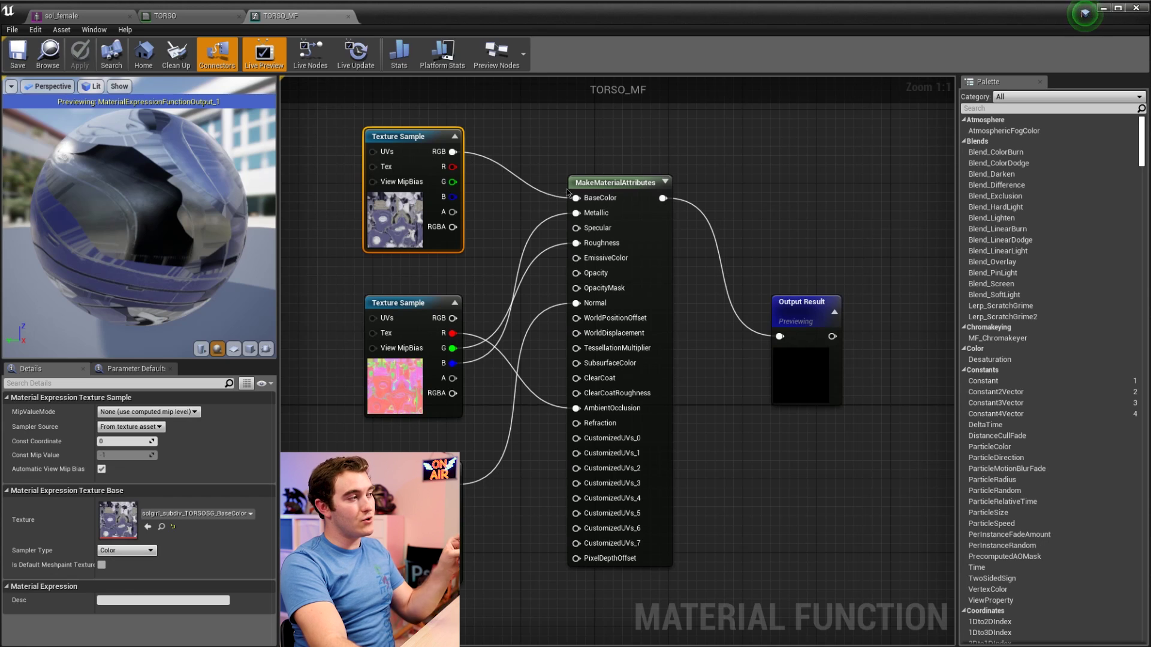
- Review how TORSO_MF plugs into the TORSO material and sol_female mesh, ending in the TORSO_MF graph
click(192, 16)
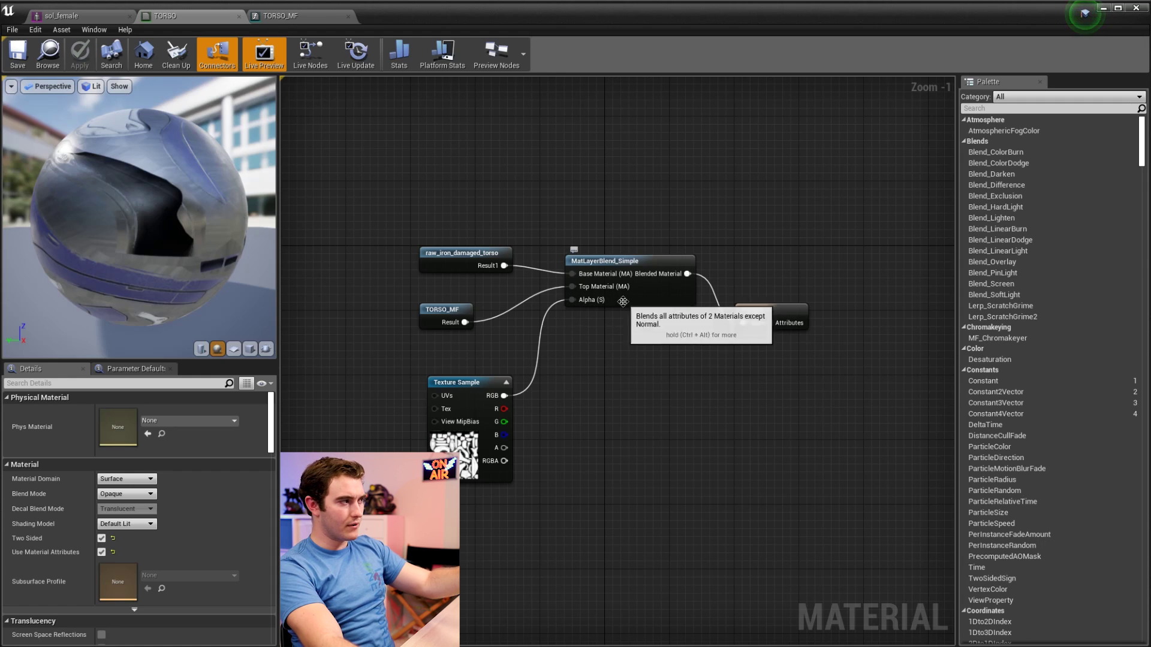
double_click(435, 322)
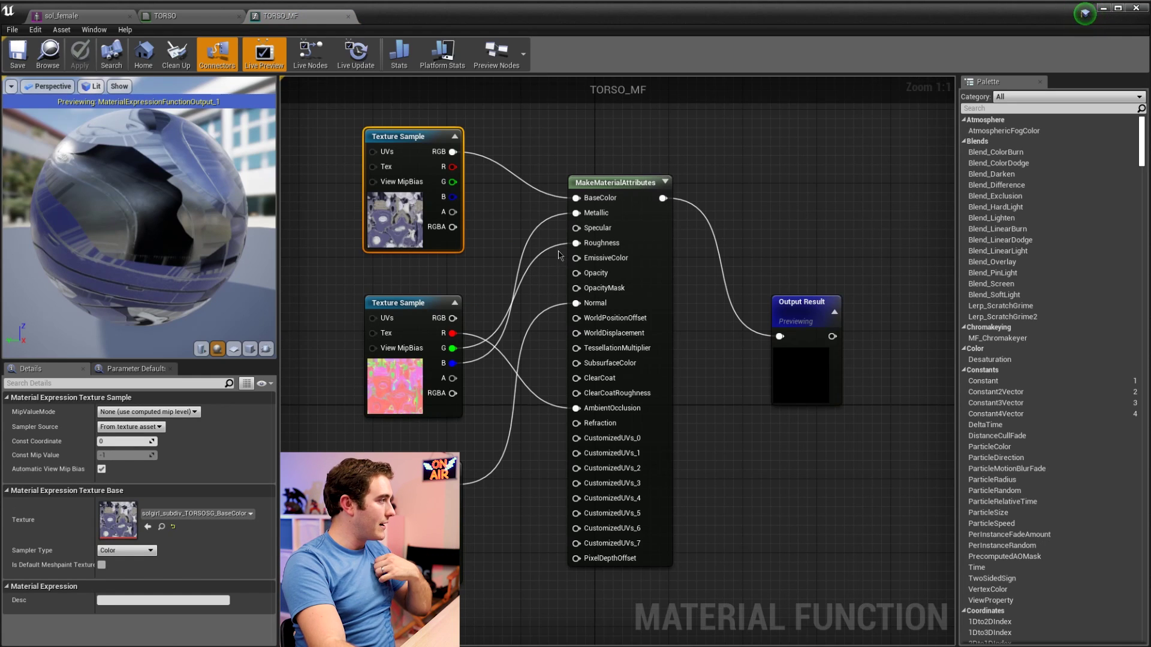
click(205, 20)
click(107, 20)
click(170, 19)
click(277, 22)
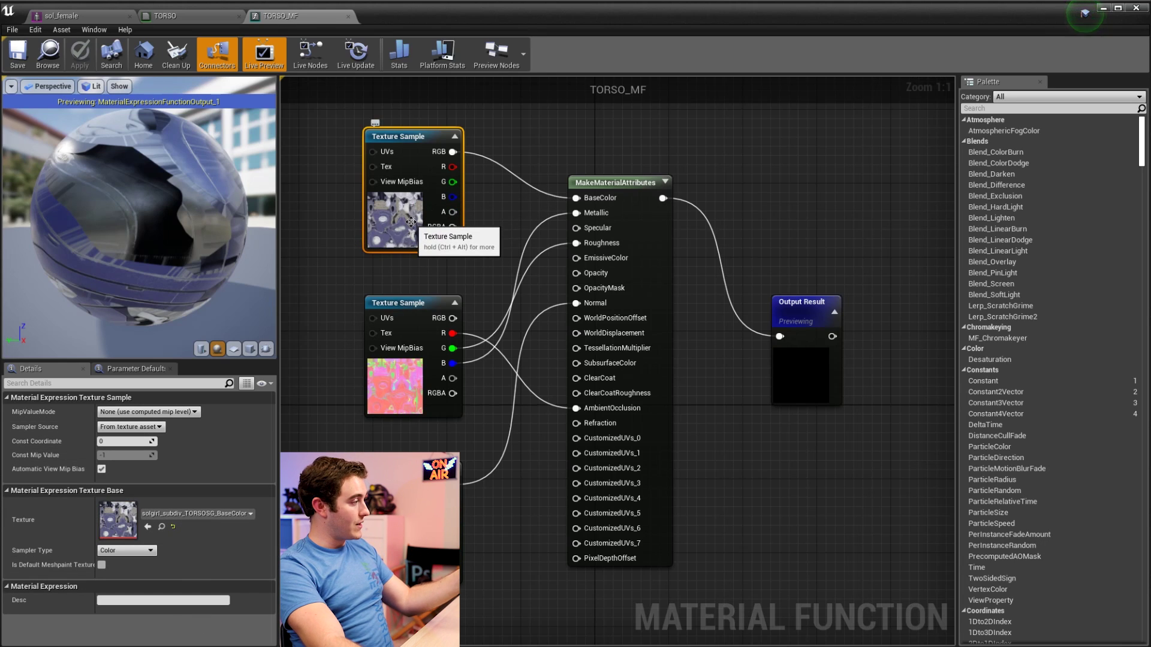
- Filter the sol3_female textures folder by torsosg and open the solgirl_subdiv_TORSOSG_BaseColor texture to inspect it
drag(395, 17, 363, 1)
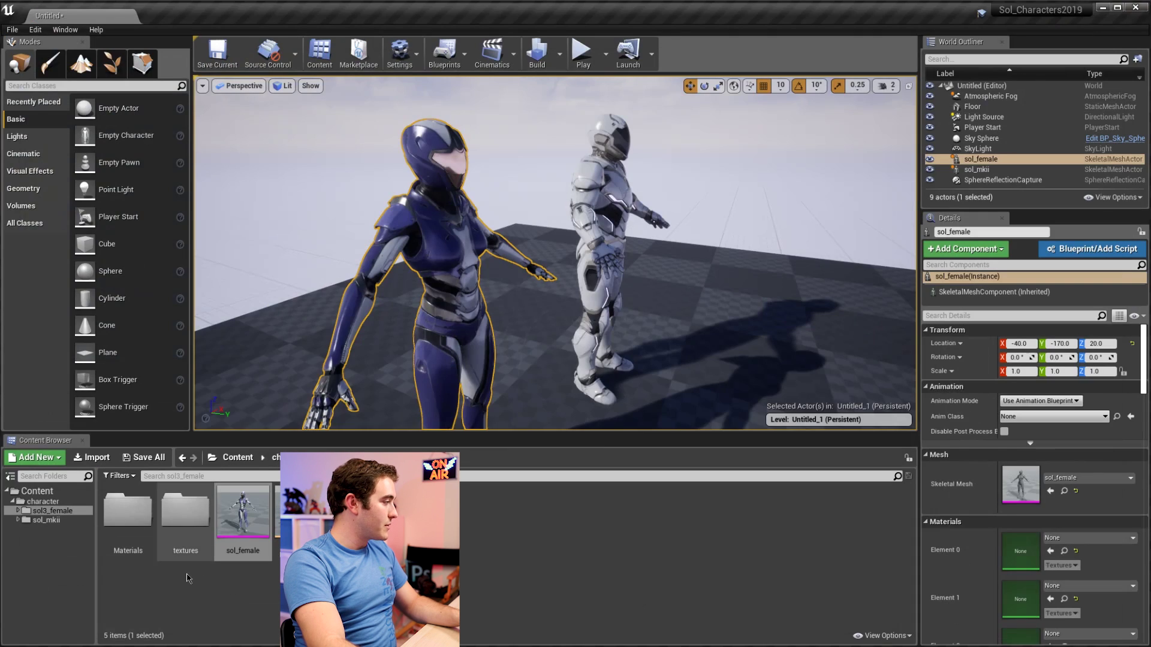
double_click(190, 516)
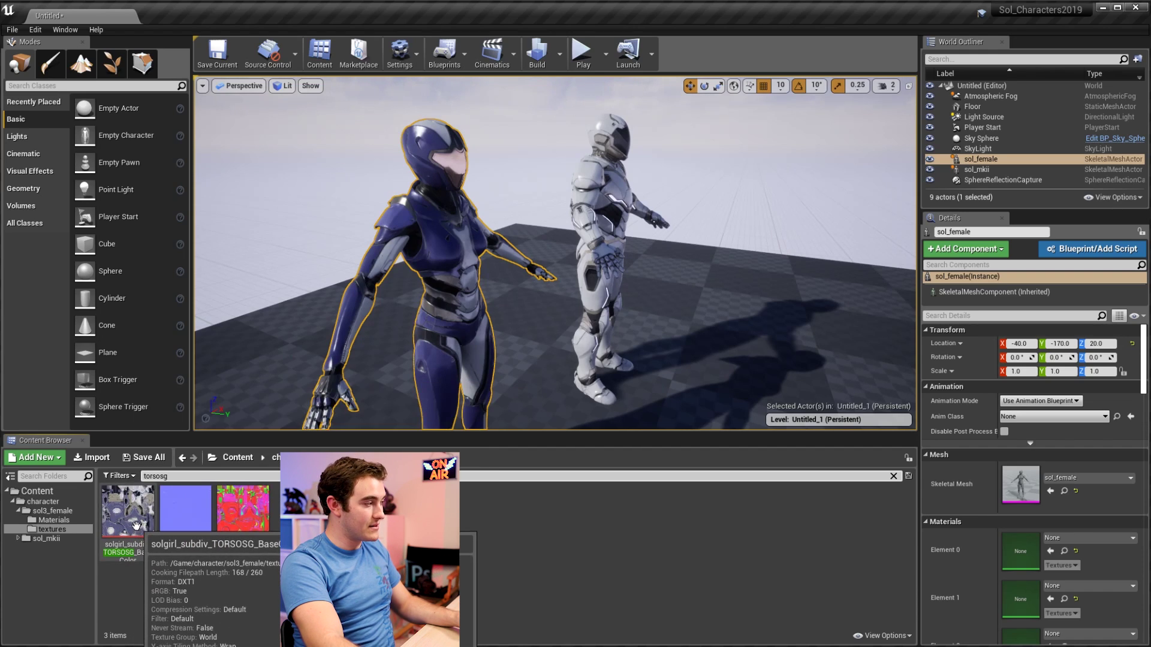
double_click(135, 514)
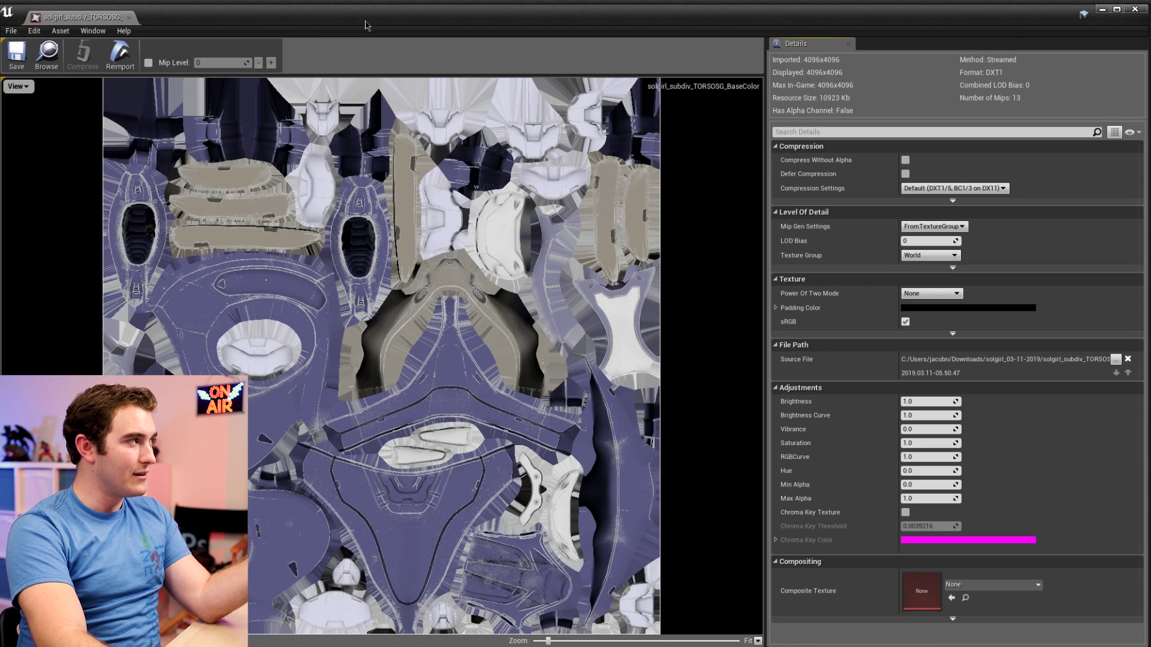
drag(366, 19, 923, 1)
drag(1059, 1, 362, 22)
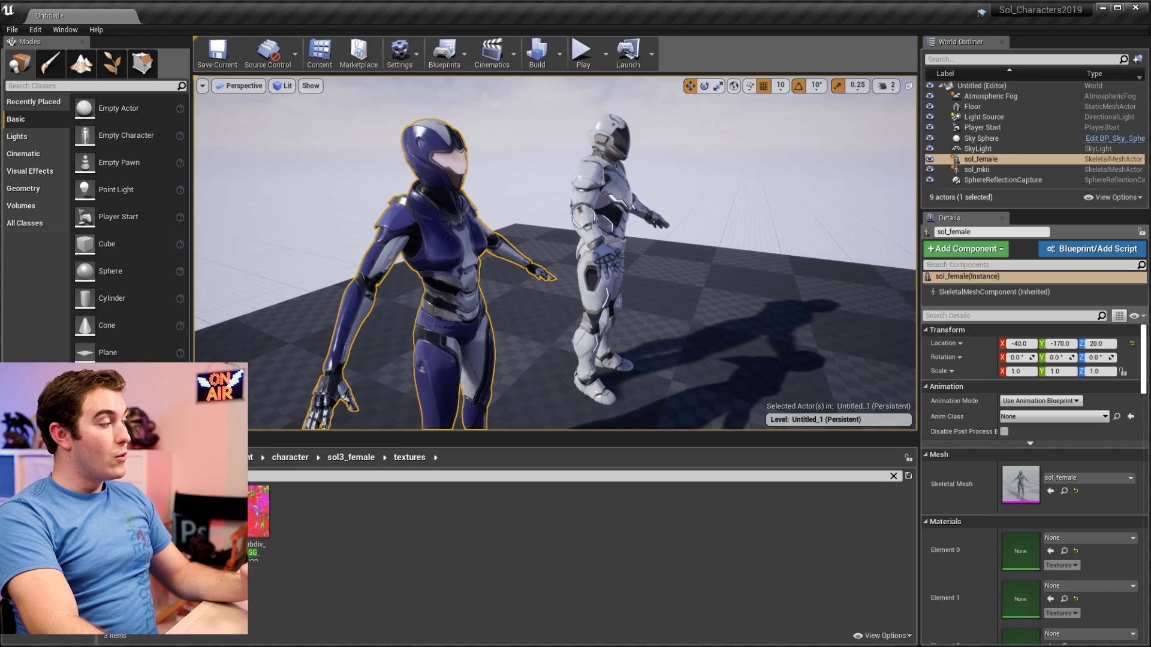
- Start exporting solgirl_subdiv_TORSOSG_BaseColor as a Targa file and browse to the character/sol3_female/textures folder
right_click(127, 514)
mouse_move(179, 348)
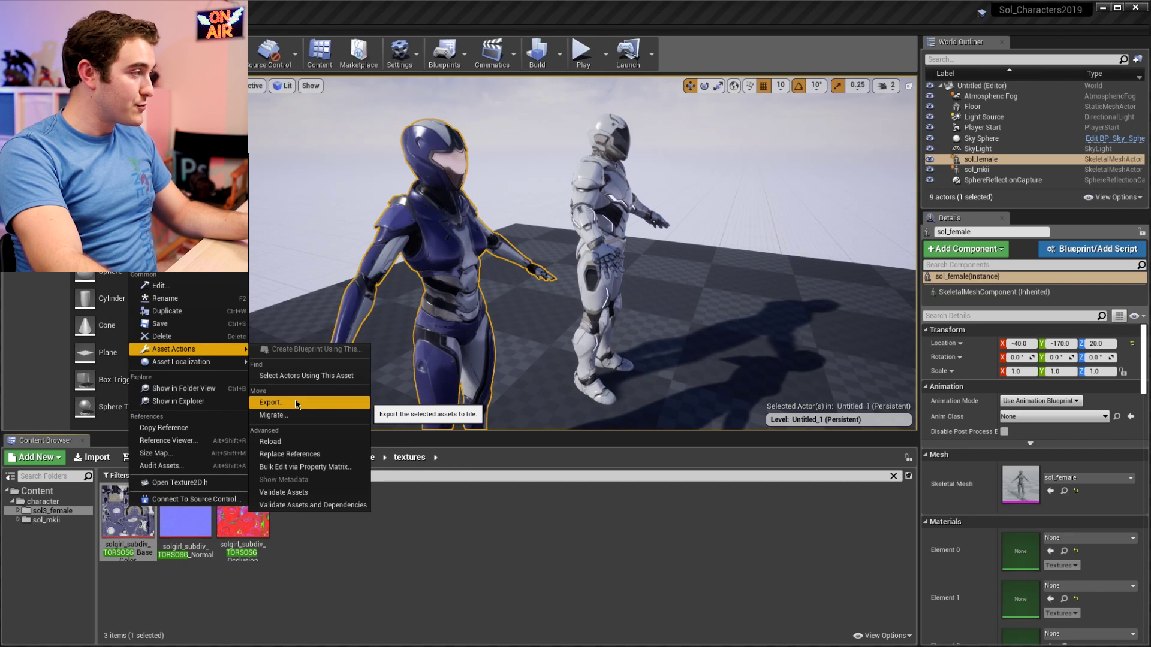
click(298, 404)
double_click(359, 202)
click(386, 216)
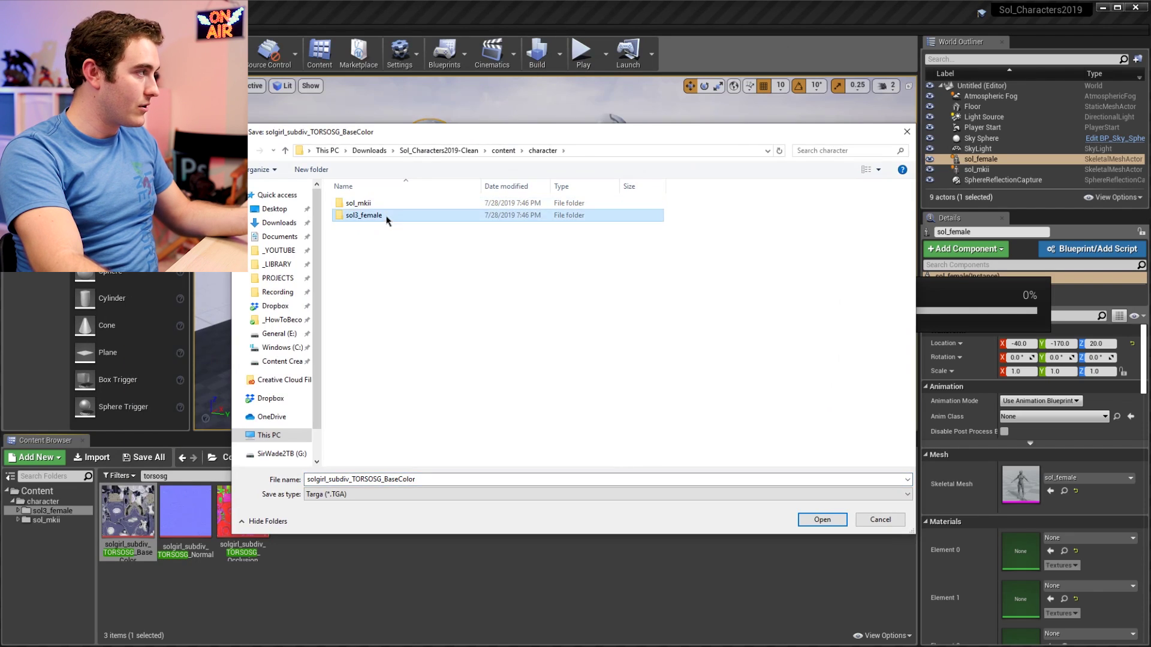
double_click(386, 217)
double_click(386, 217)
- Create a folder named edited inside textures and save the exported TORSOSG BaseColor file there
key(ctrl+shift+n)
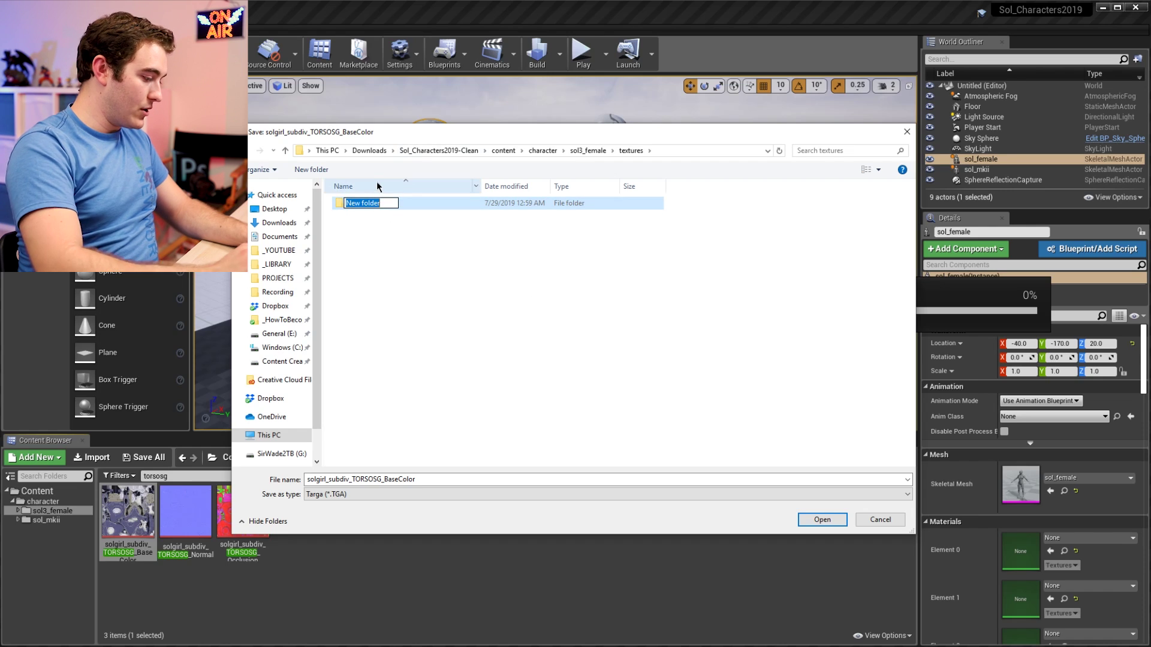
text(edited)
key(Return)
key(Return)
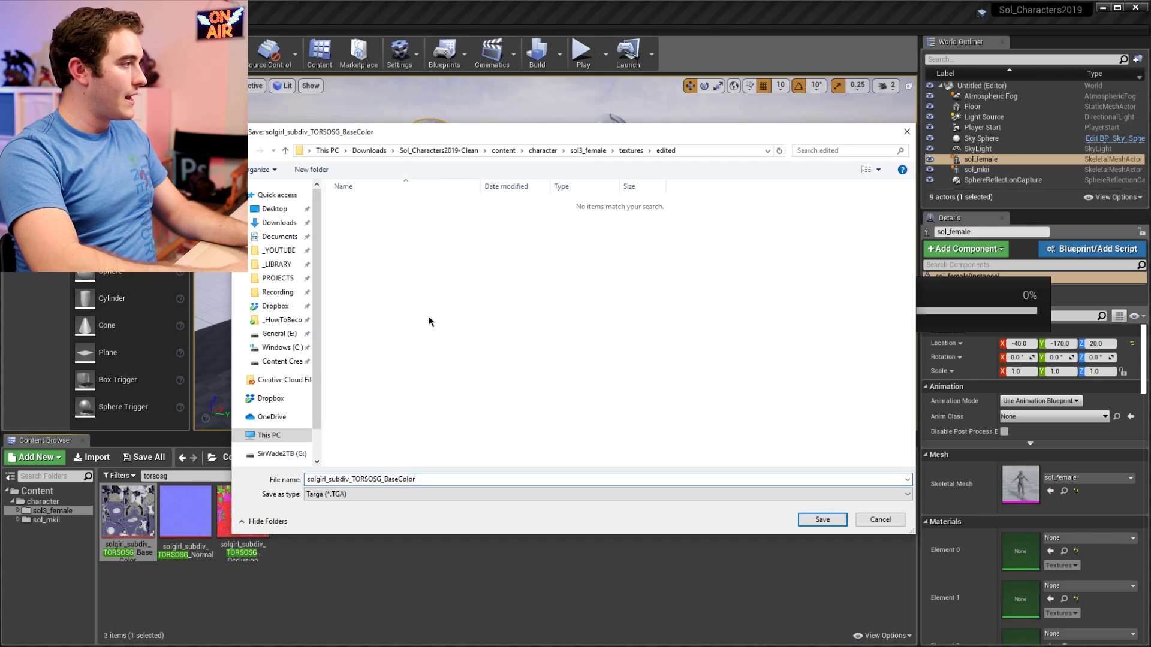
key(Return)
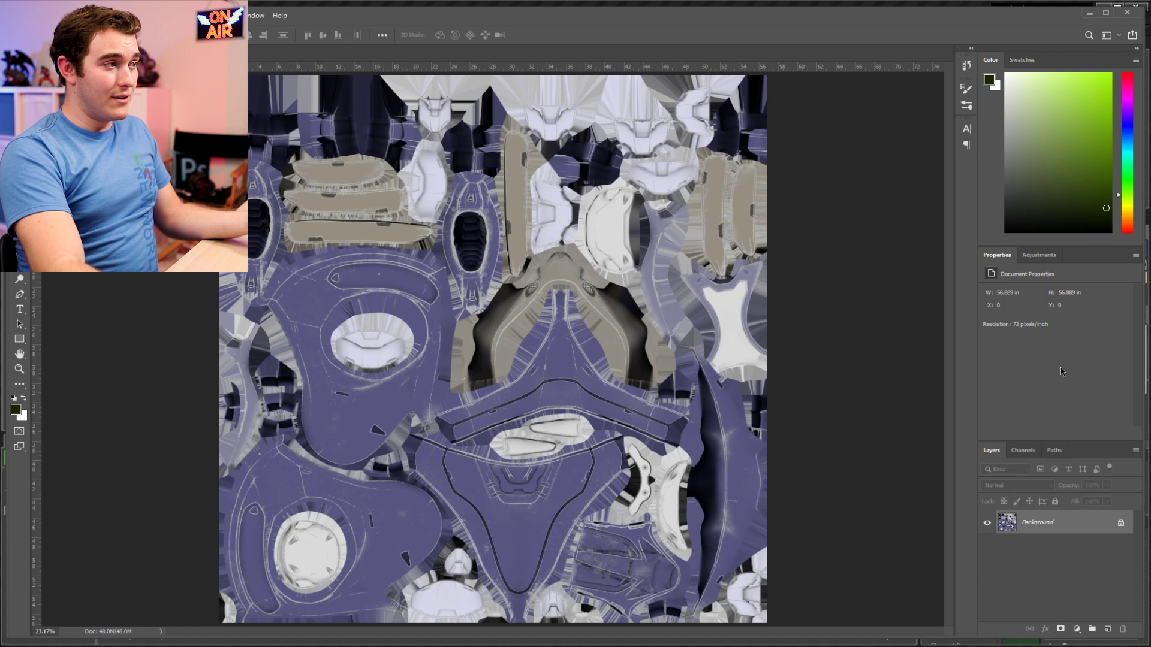
- In Photoshop, add a Hue/Saturation adjustment layer over the torso texture with Hue -55 and Saturation +70
click(1044, 255)
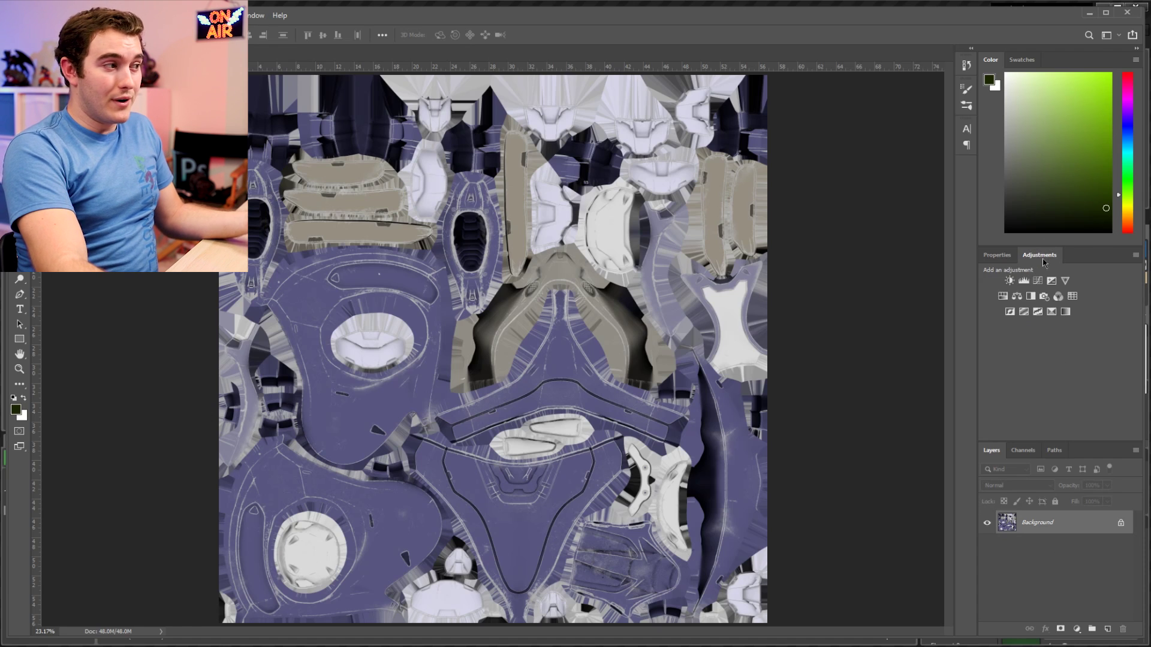
click(1003, 298)
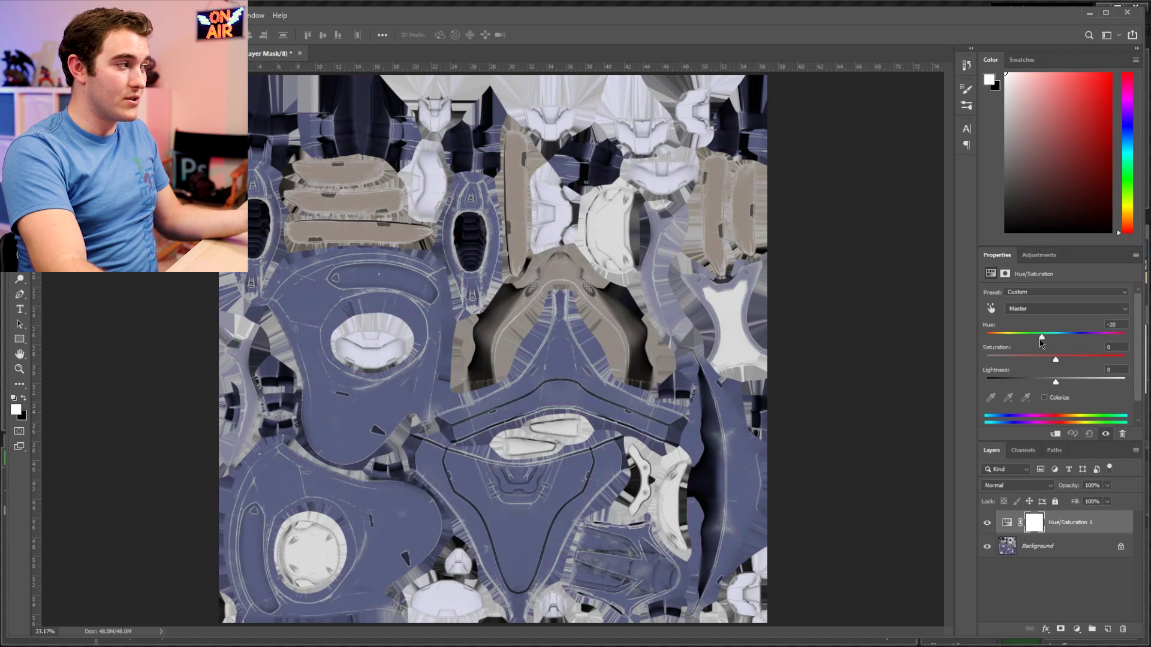
mouse_move(1041, 340)
mouse_down()
mouse_move(989, 348)
mouse_move(1109, 339)
mouse_move(1021, 338)
mouse_up()
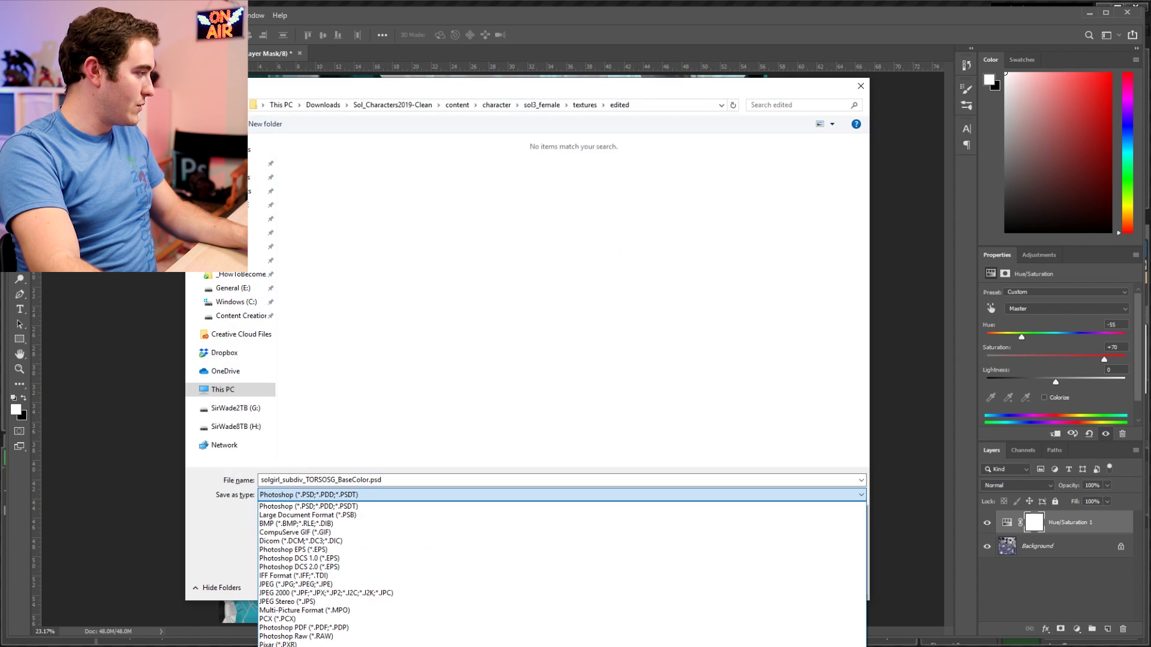
- Save the recoloured texture in Targa format as solgirl_subdiv_TORSOSG_BaseColor-edited.TGA in the edited folder
click(303, 646)
click(316, 174)
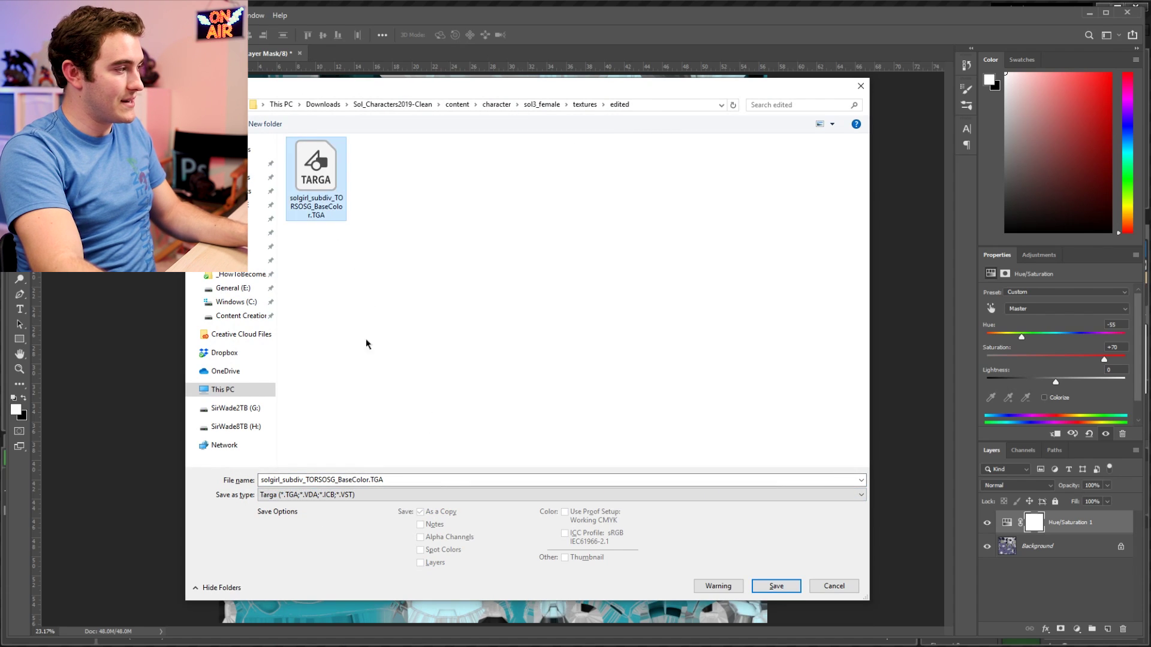
click(519, 399)
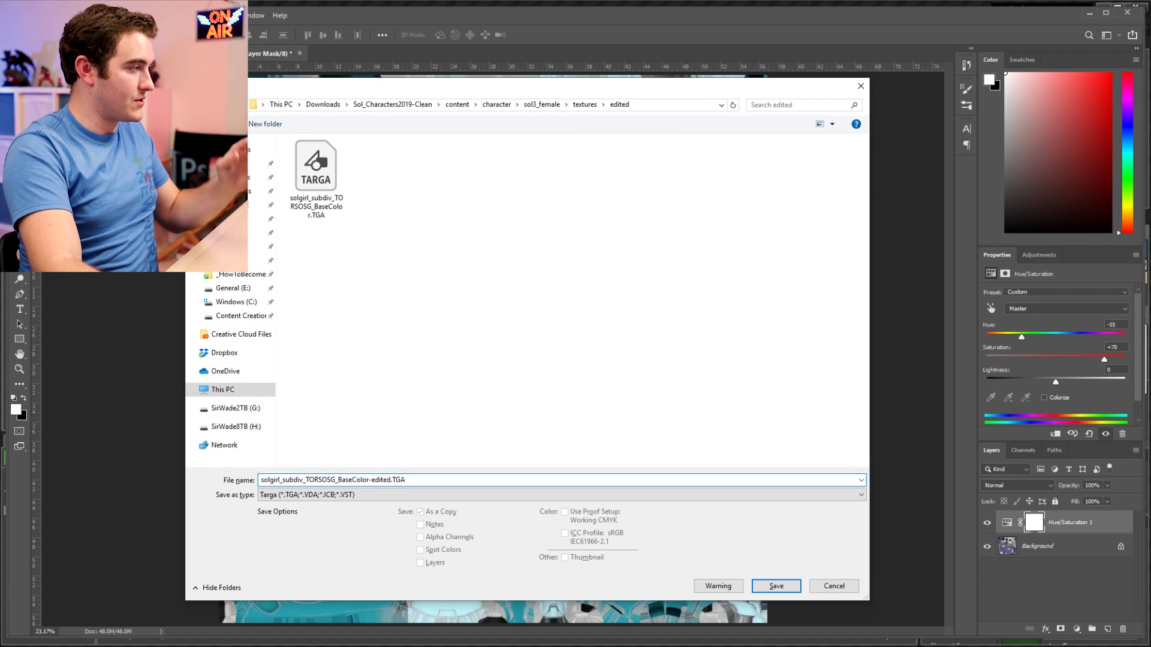
click(776, 586)
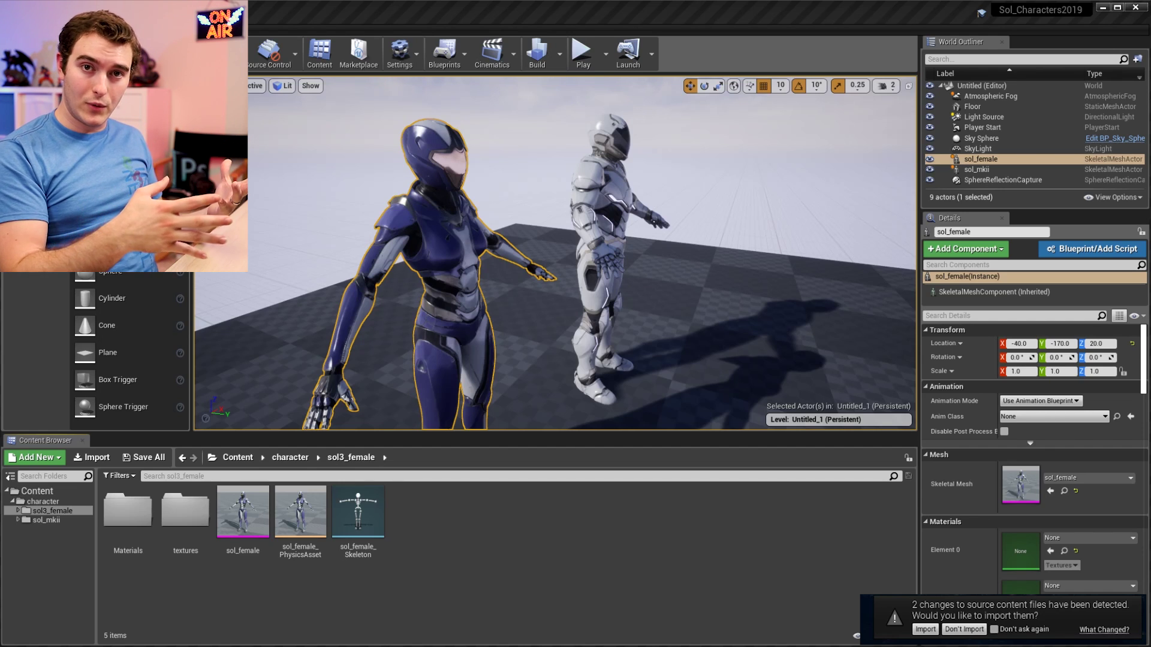
key(ctrl+shift+s)
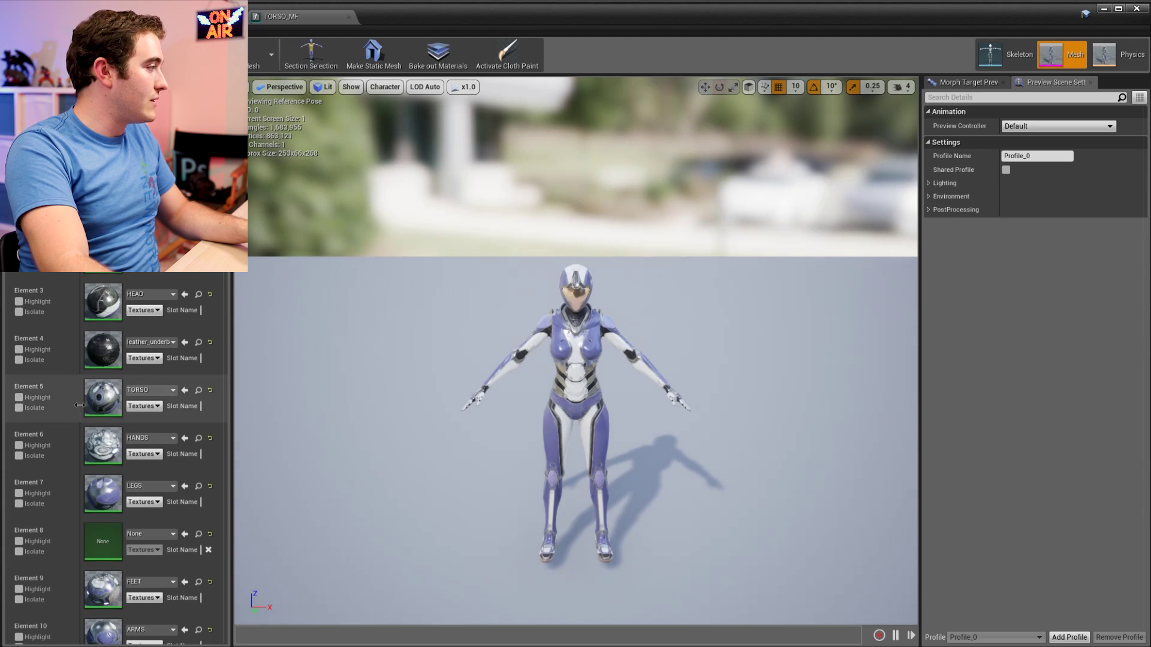
- In Unreal Engine, open Element 5's TORSO material, enter its TORSO_MF function and select the BaseColor Texture Sample
double_click(103, 398)
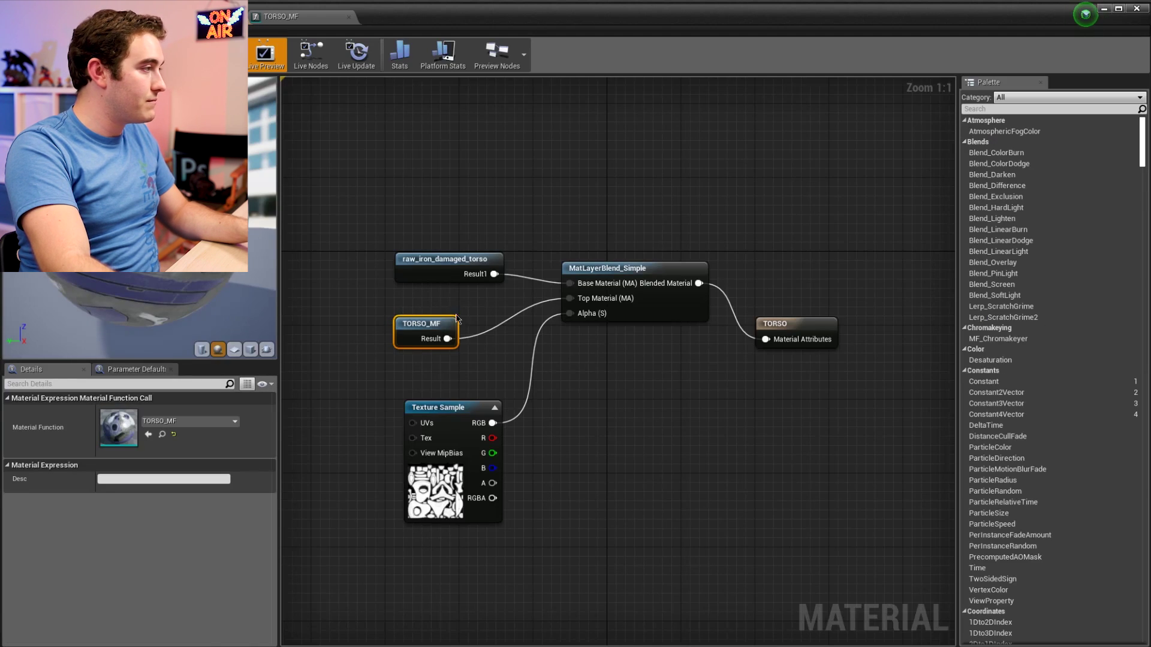
double_click(431, 333)
drag(361, 134, 526, 283)
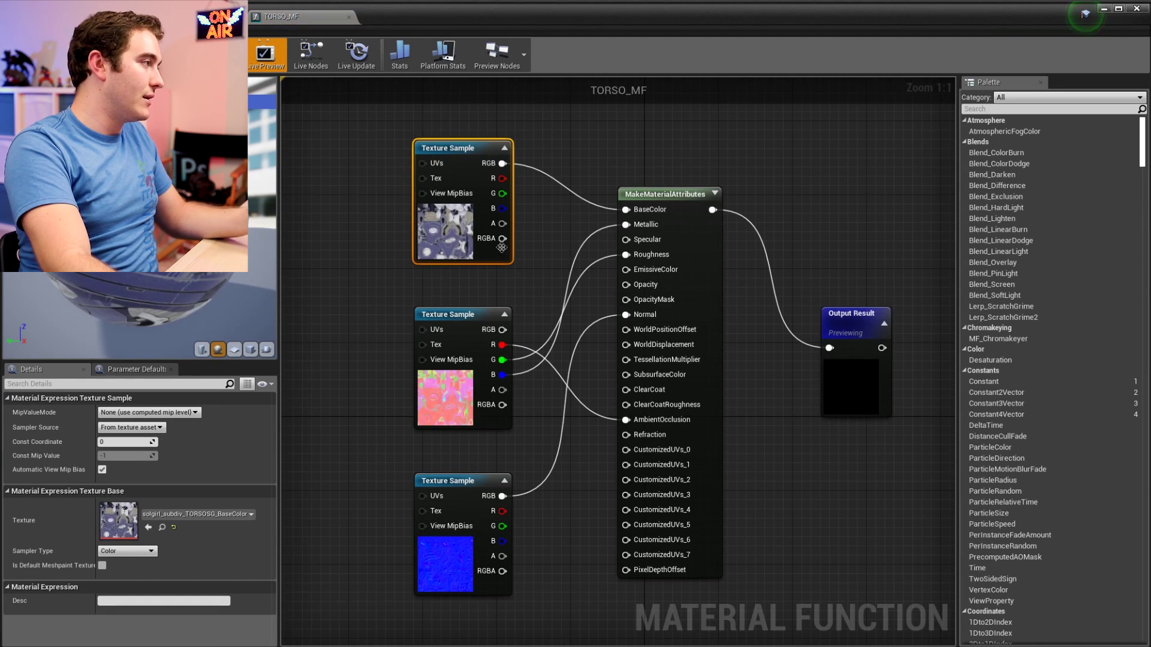
- Assign solgirl_subdiv_TORSOSG_BaseColor-edited to the selected Texture Sample and save the material function
click(223, 517)
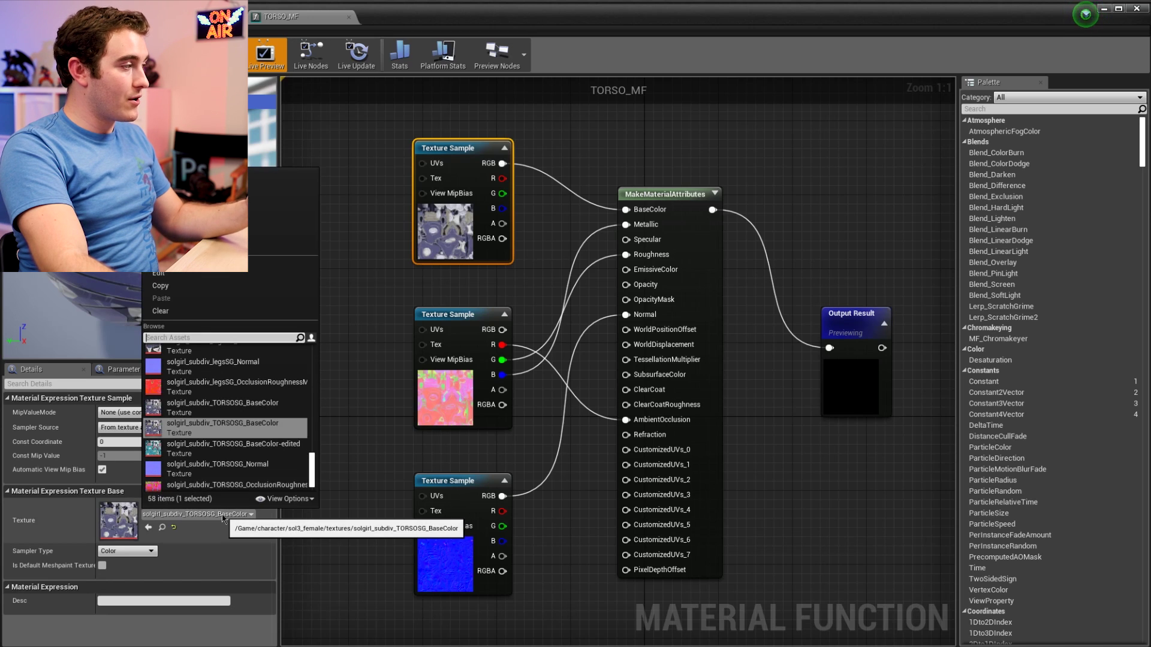
click(273, 447)
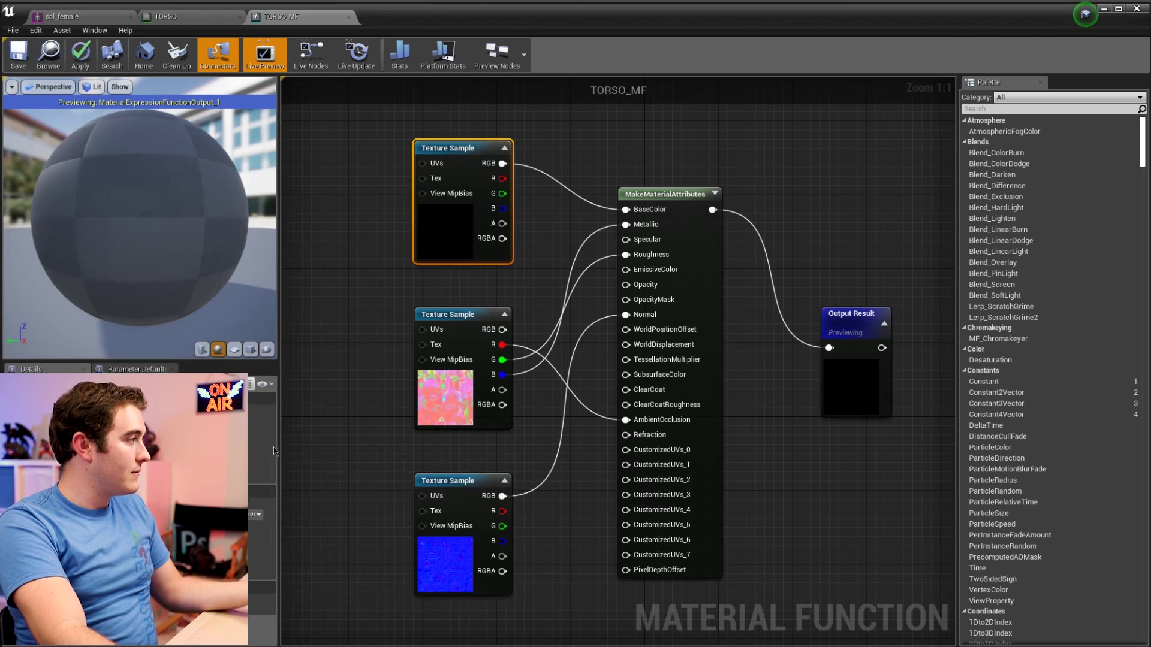
click(18, 60)
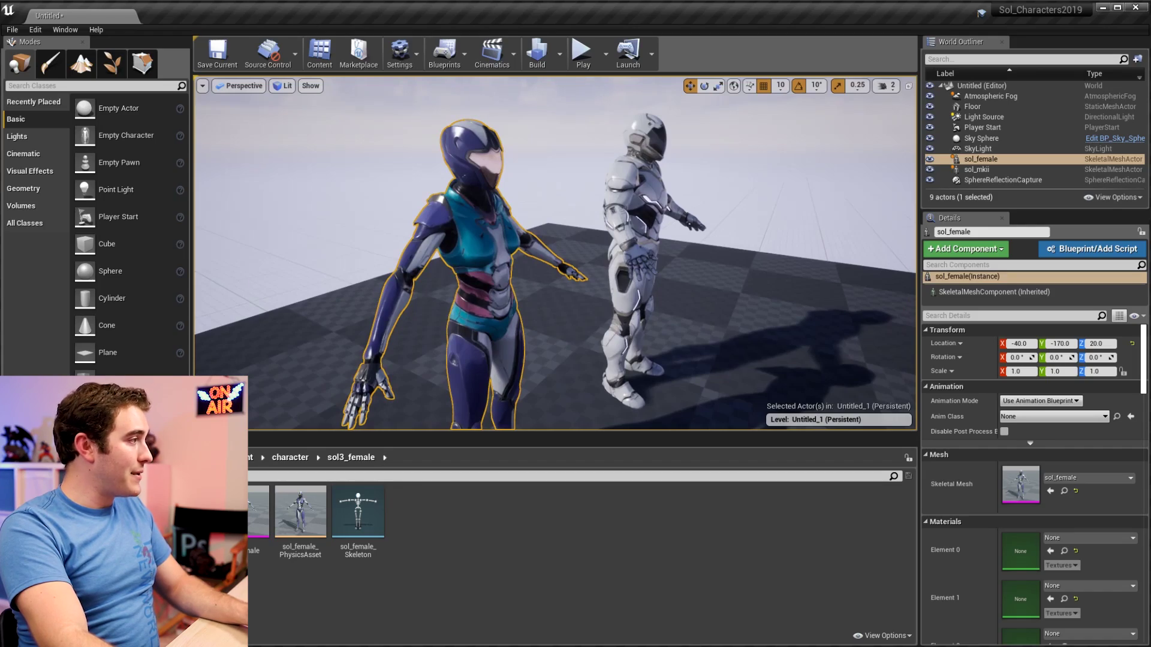
- Filter the sol_mkii textures folder by torso and export the mark2_torso_BaseColor texture to a file
right_drag(555, 253, 468, 233)
alt+drag(372, 263, 354, 266)
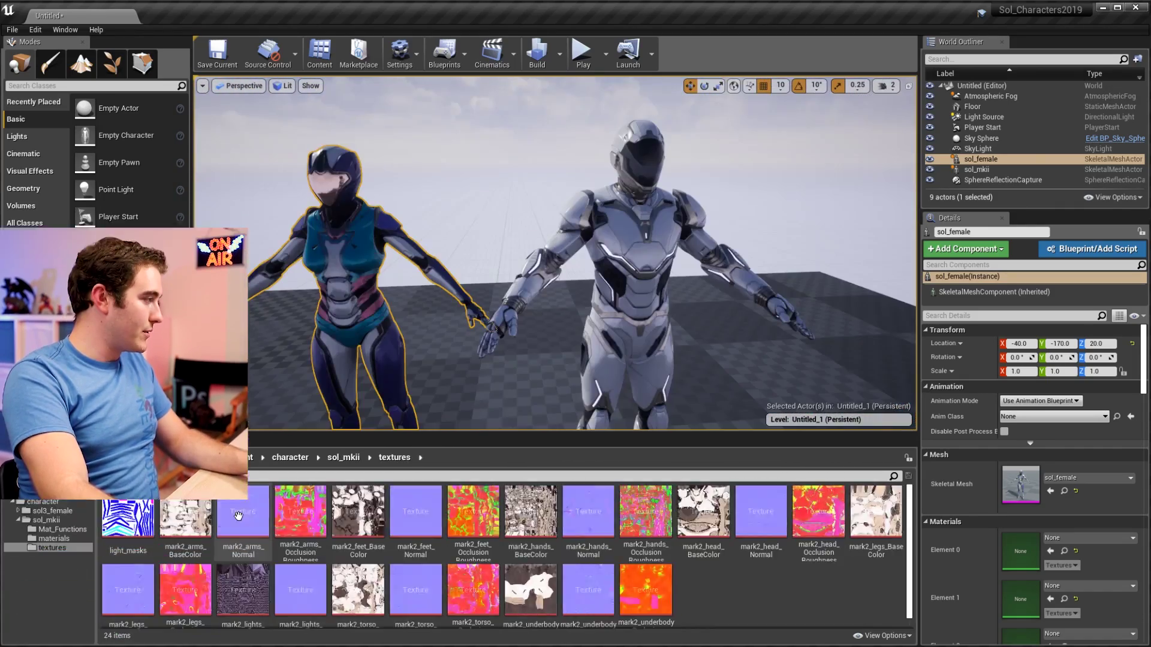
click(196, 476)
text(torso)
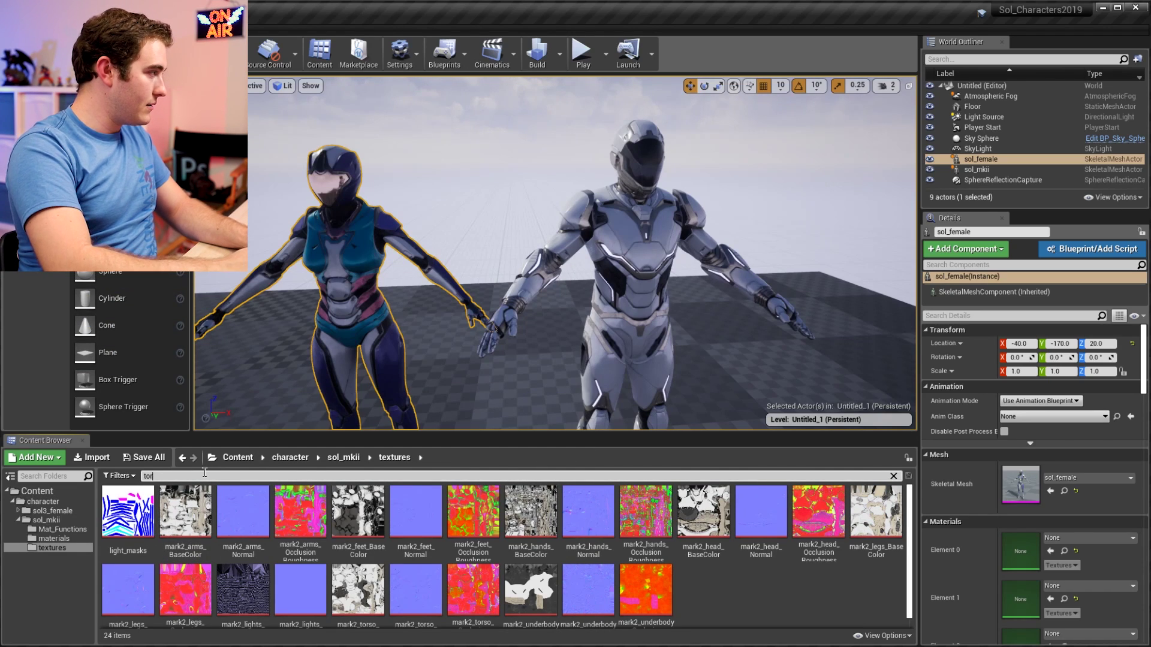
right_click(136, 509)
mouse_move(198, 352)
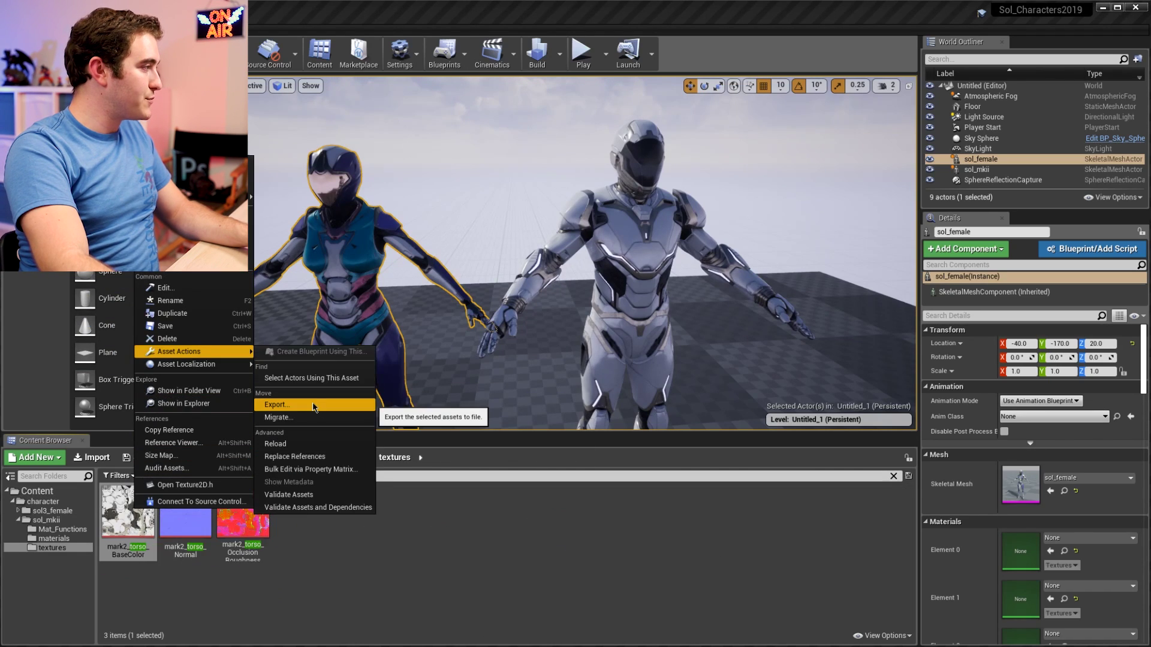
click(314, 404)
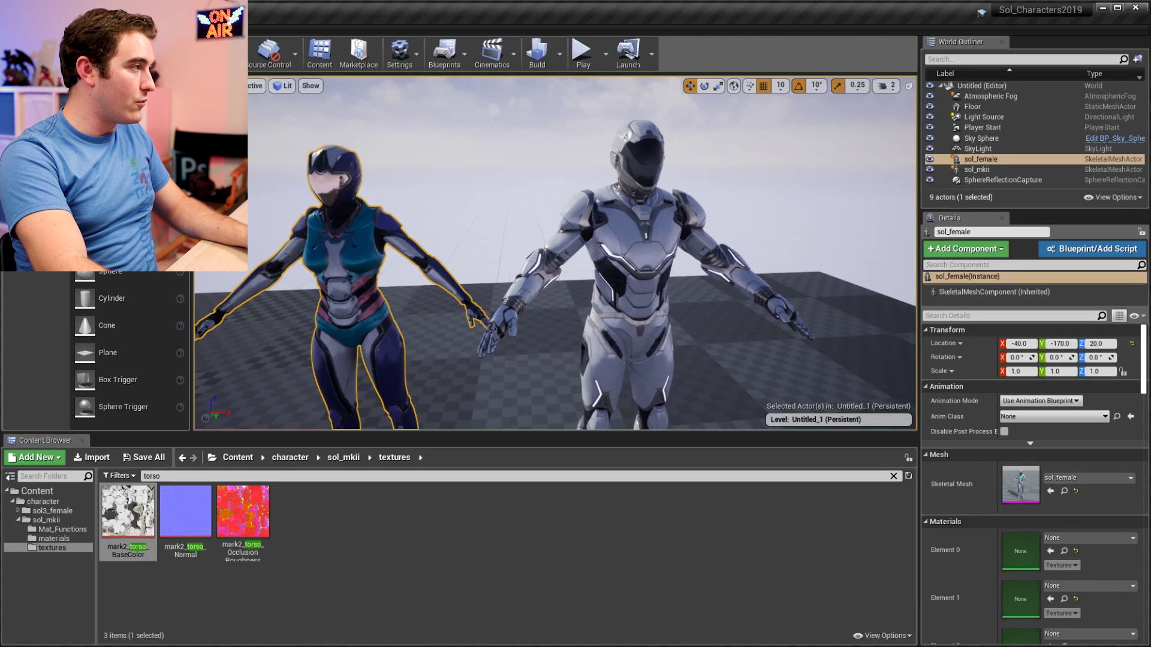
- Add a new empty layer above the mark2_torso_BaseColor Background and switch to the Gradient tool
right_drag(483, 268, 461, 269)
scroll(596, 243, up, 5)
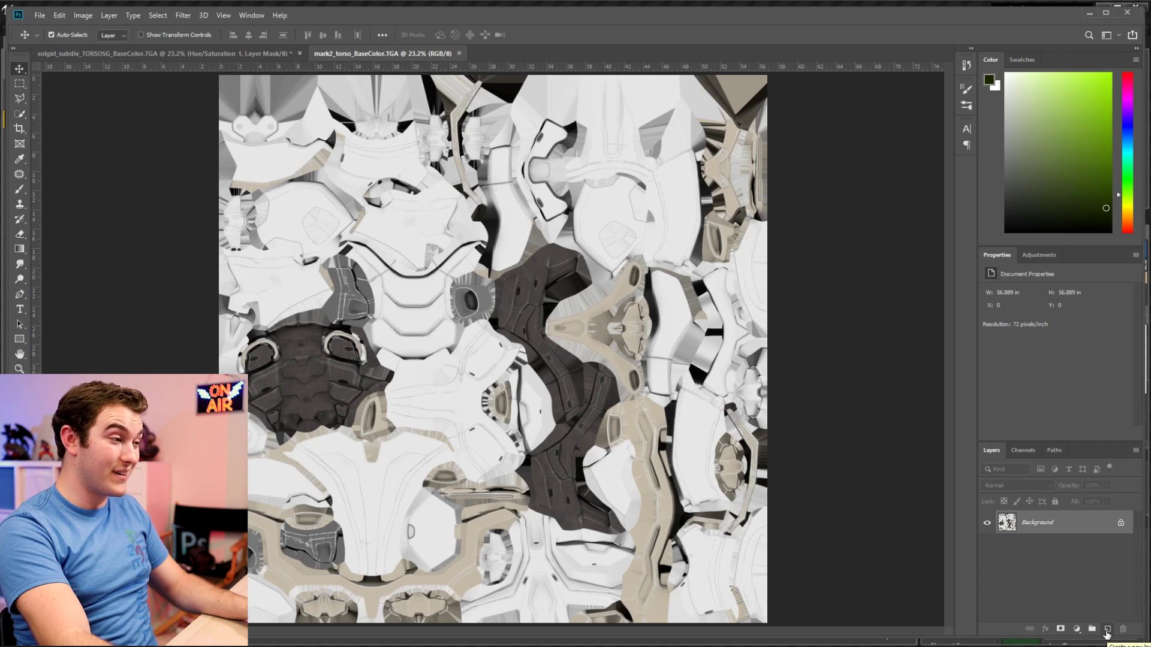
click(1107, 633)
click(36, 259)
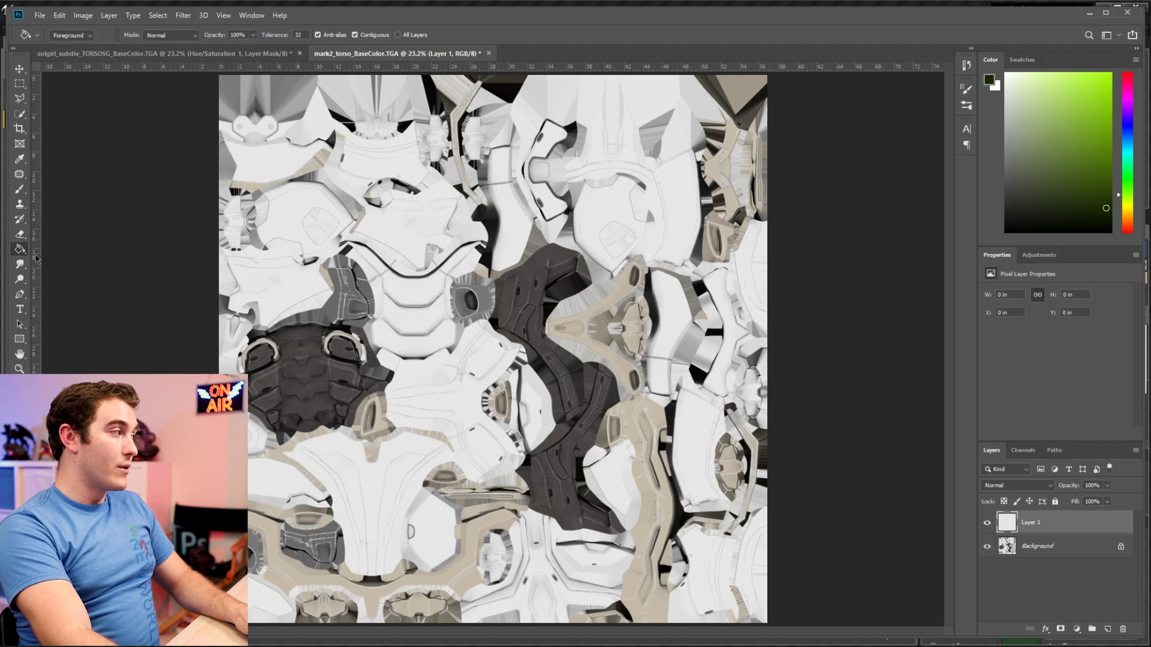
right_click(21, 253)
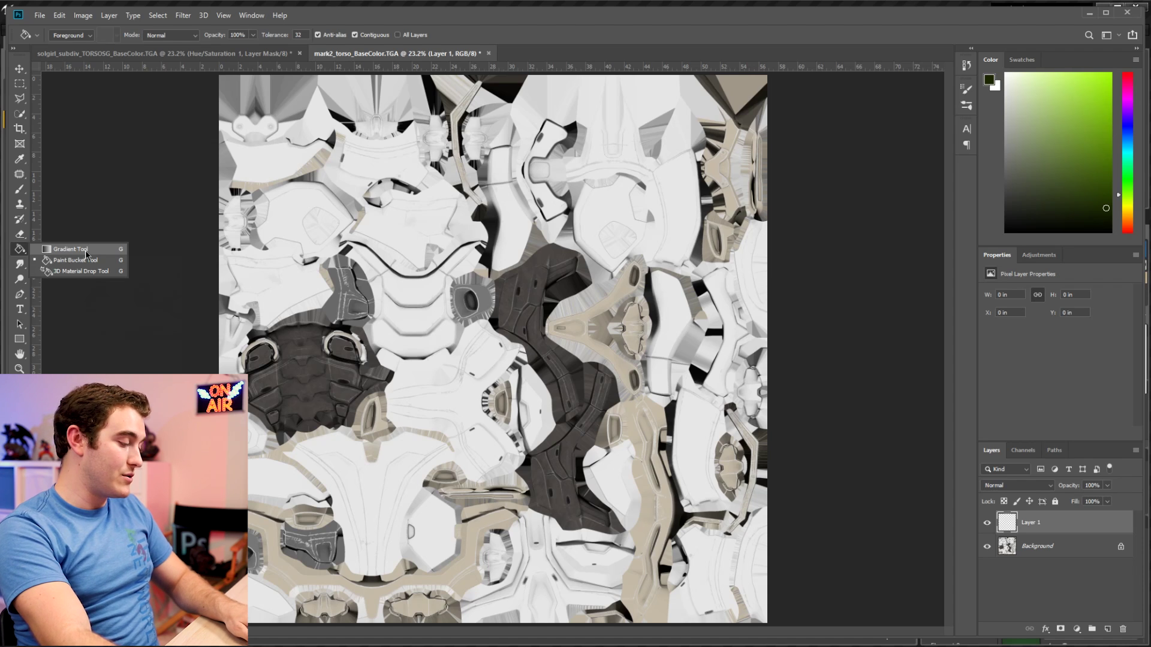
click(85, 250)
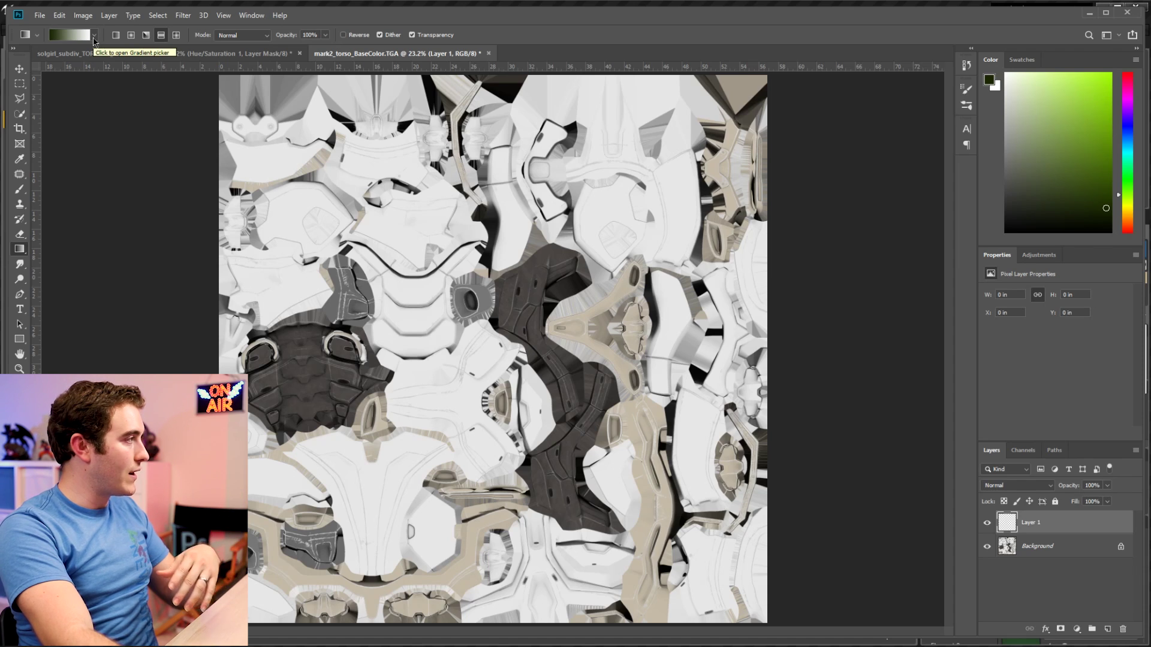
- Fill the new layer with a horizontal rainbow gradient and change its blend mode so the torso texture shows through
click(94, 41)
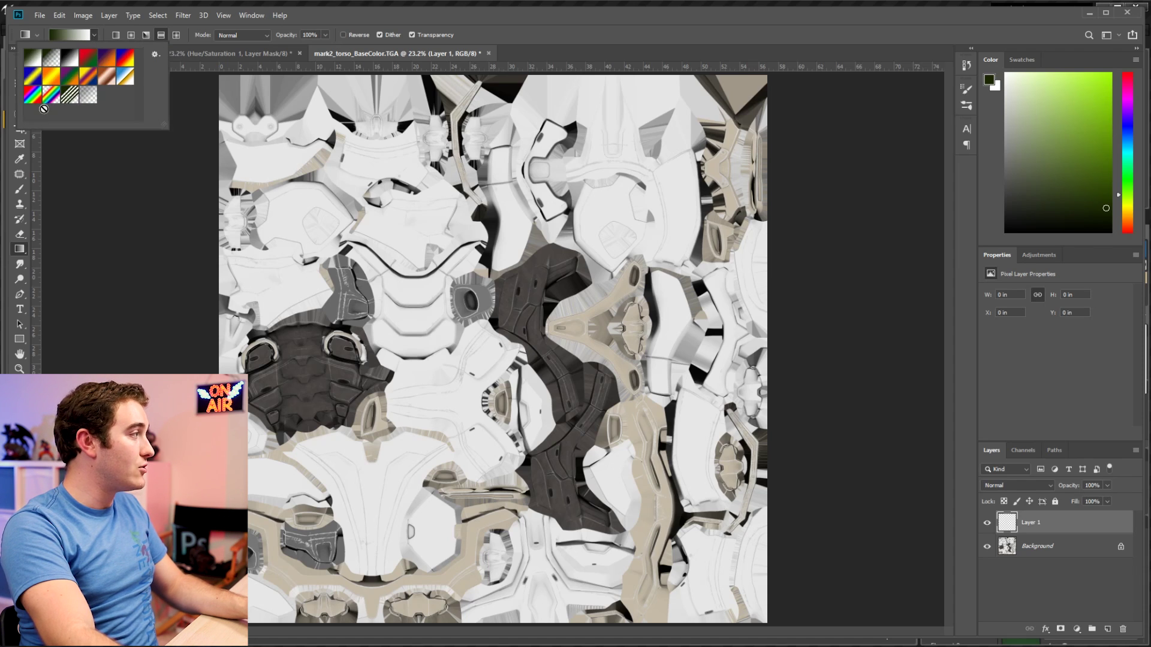
double_click(50, 96)
shift+drag(173, 358, 814, 346)
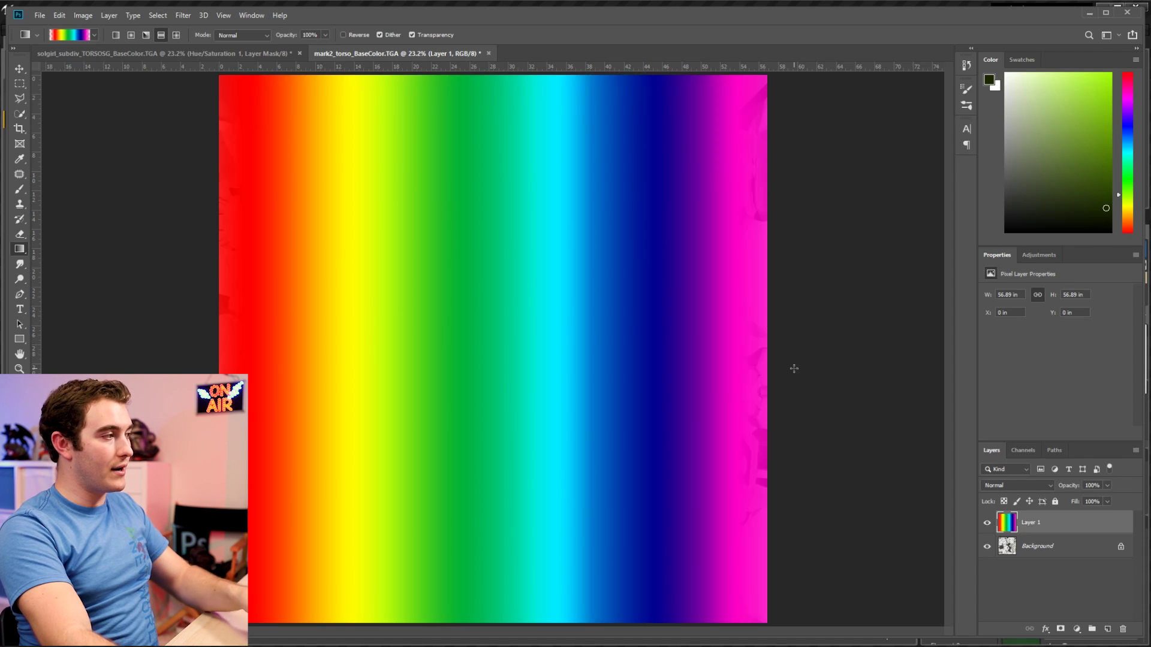
key(v)
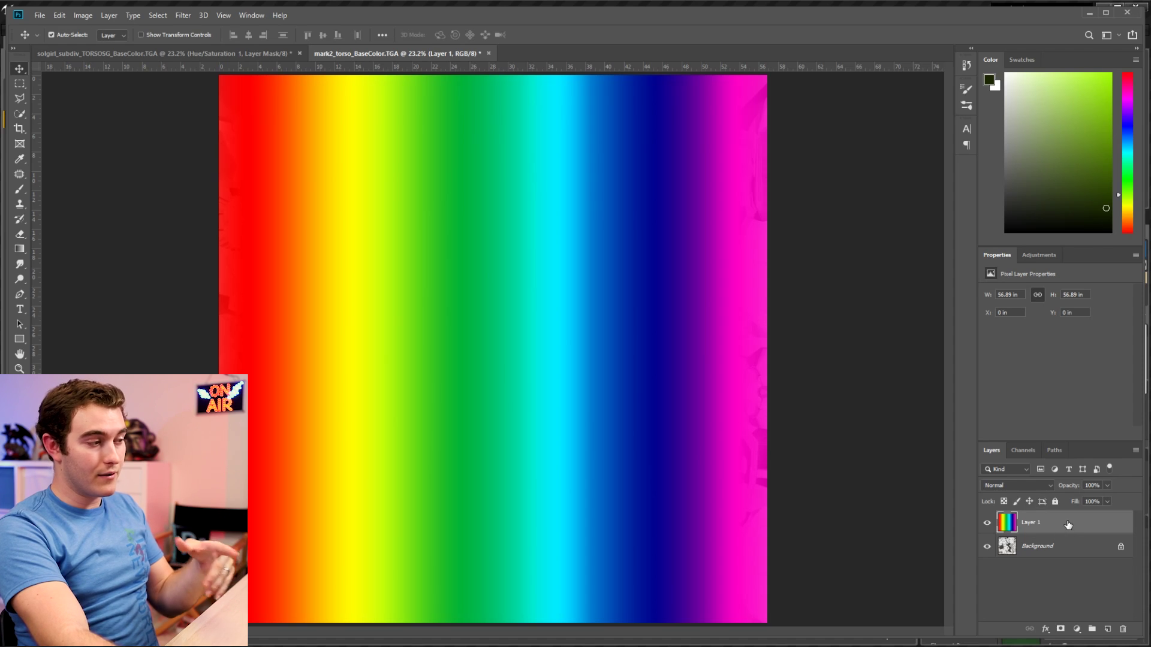
click(1027, 491)
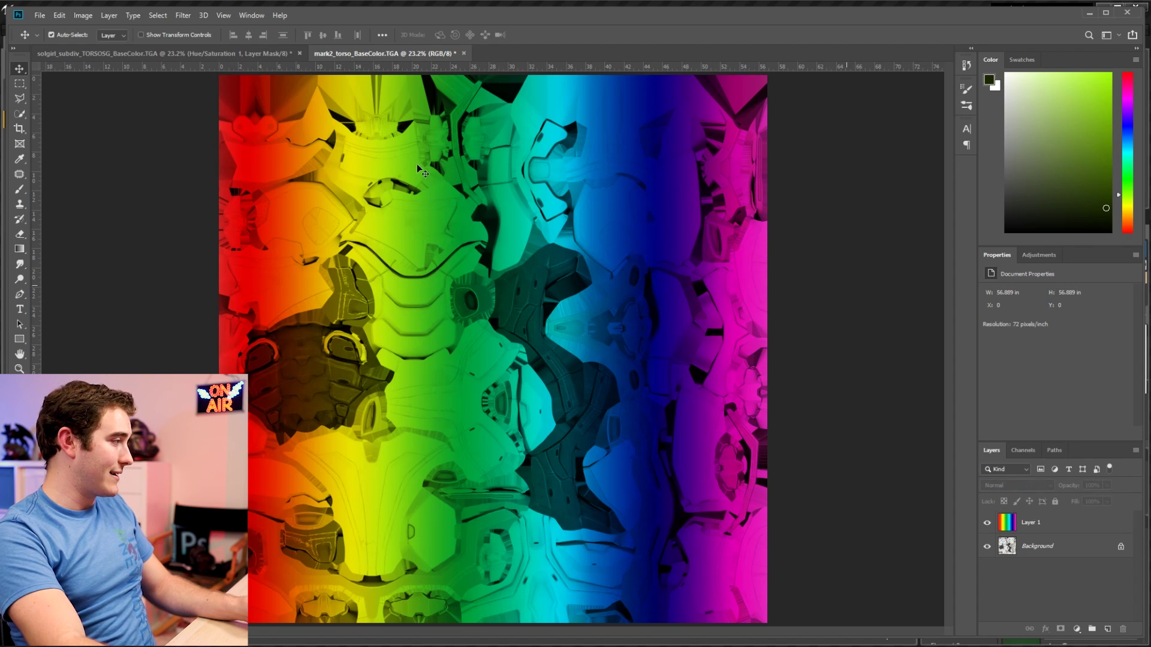
- Save the recoloured texture in Targa format as mark2_torso_BaseColor-edited.TGA in the edited folder
key(ctrl+shift+s)
click(329, 479)
text(-edited.TGA)
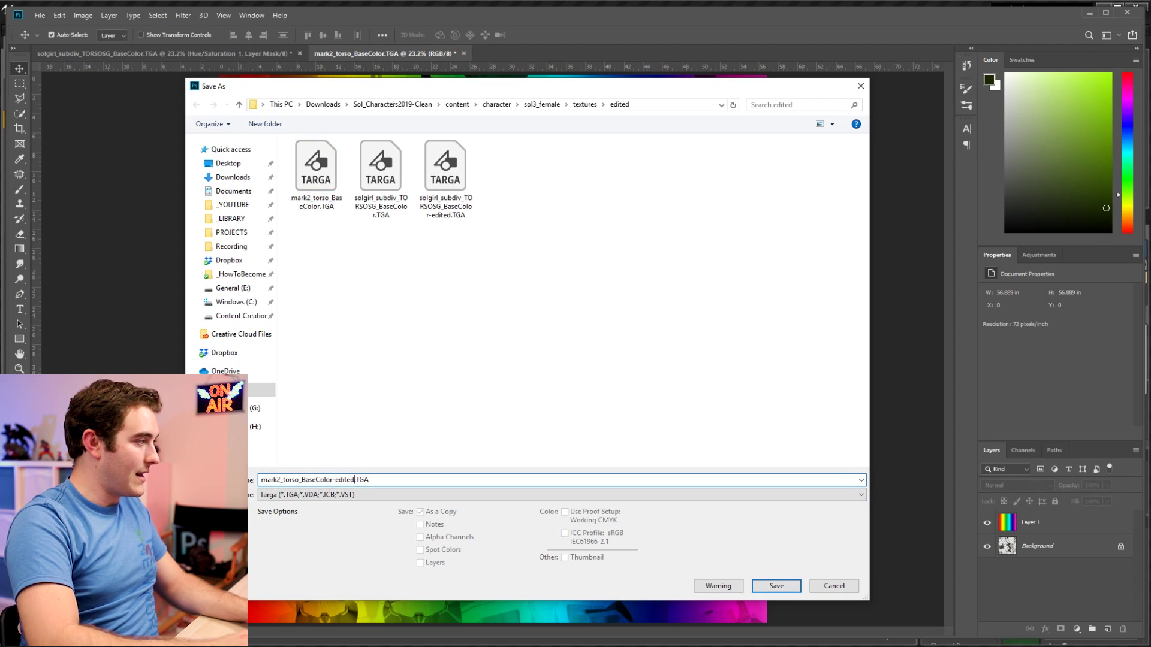
key(Return)
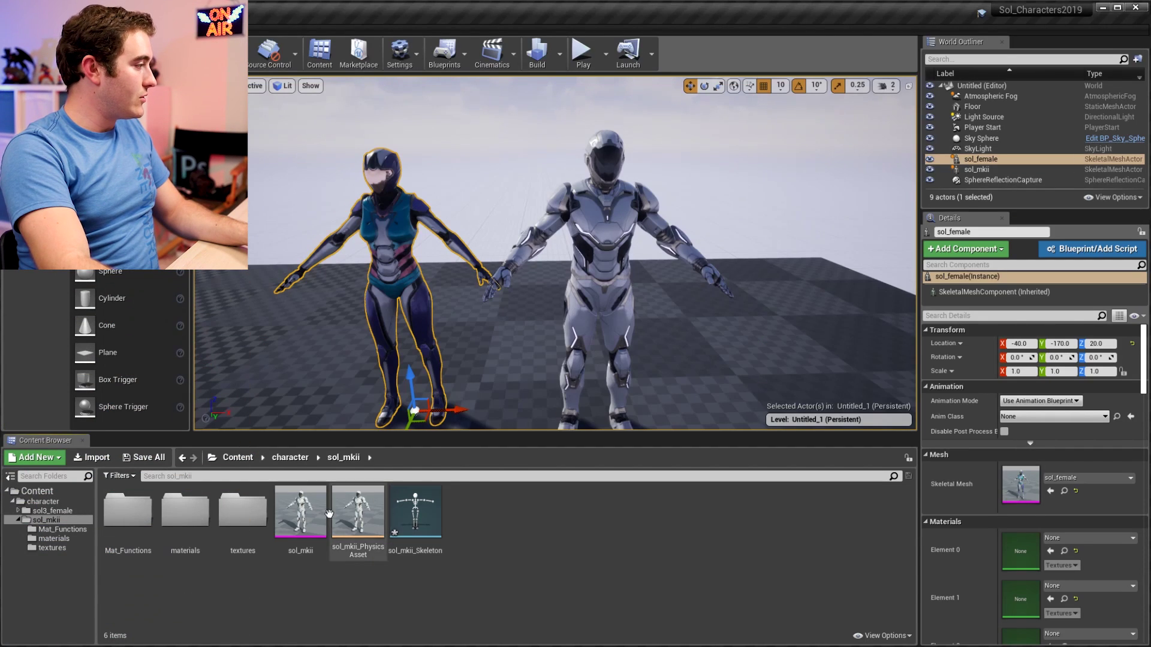
- In Unreal Engine, open the sol_mkii mesh, enter Element 5's Mark2_torso1 material and select the Base Color Texture Sample
double_click(309, 513)
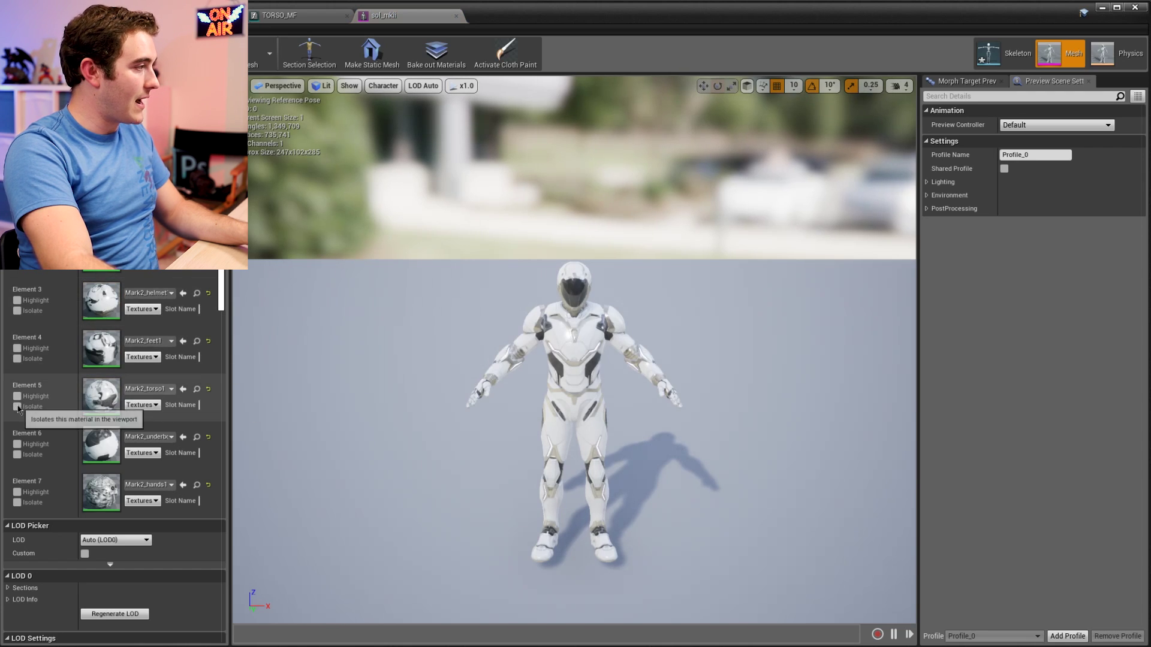
double_click(100, 394)
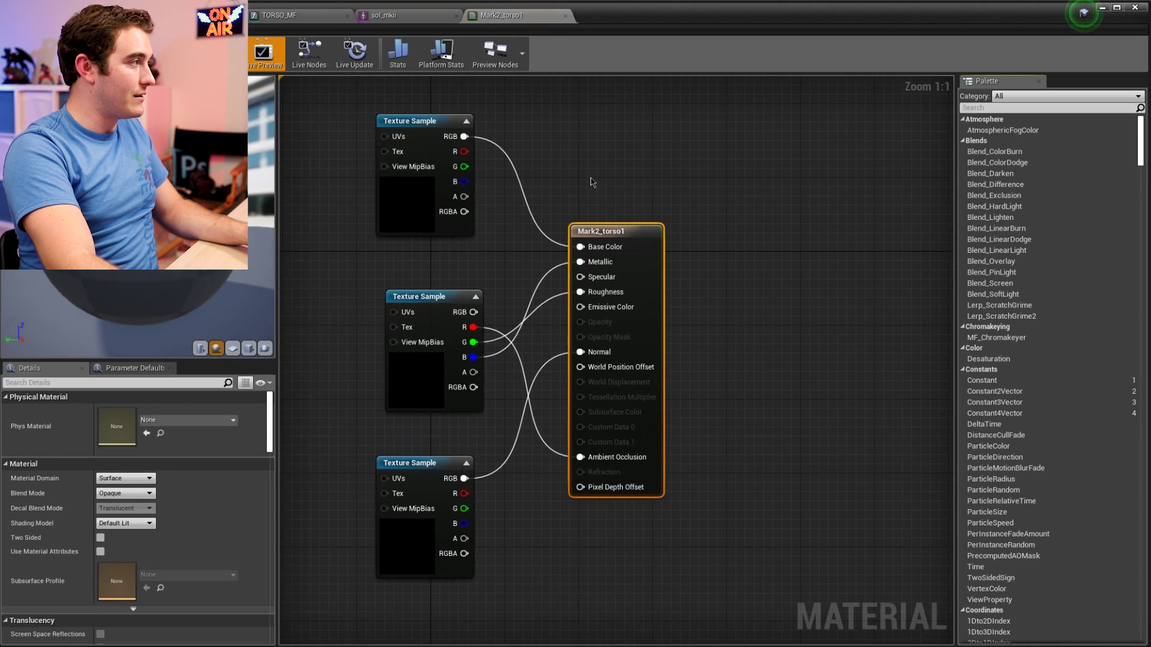
mouse_move(337, 110)
mouse_down()
mouse_move(417, 215)
mouse_move(494, 252)
mouse_up()
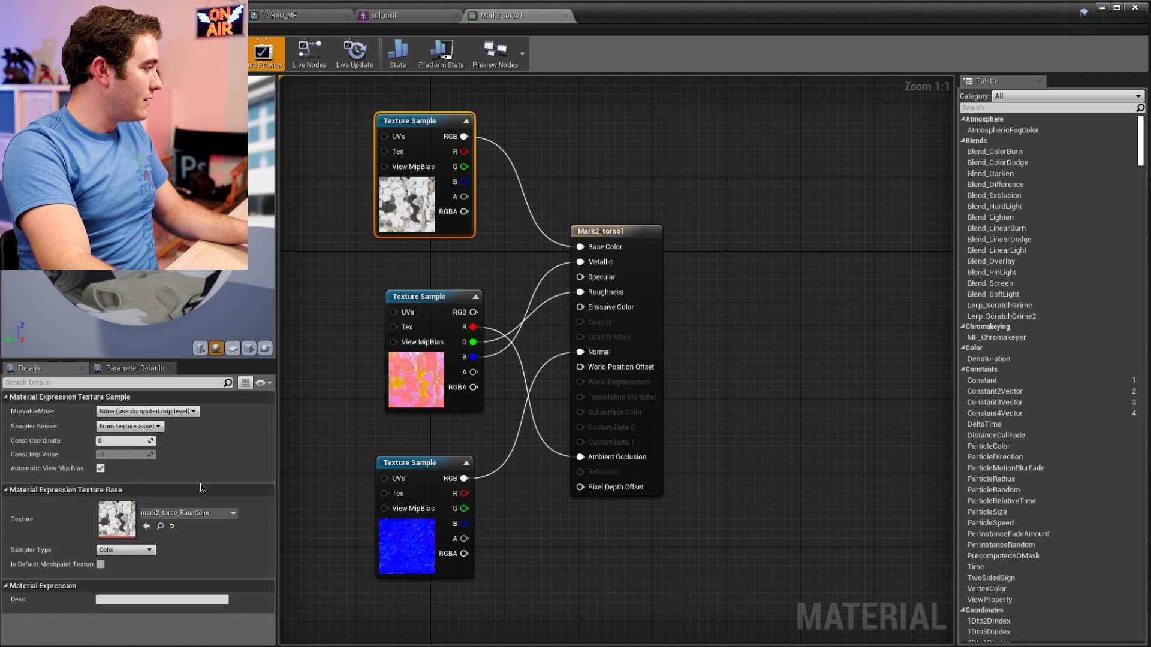
- Assign the edited rainbow torso texture to the selected Texture Sample, save the material and view it on the sol_mkii mesh
click(204, 513)
click(236, 451)
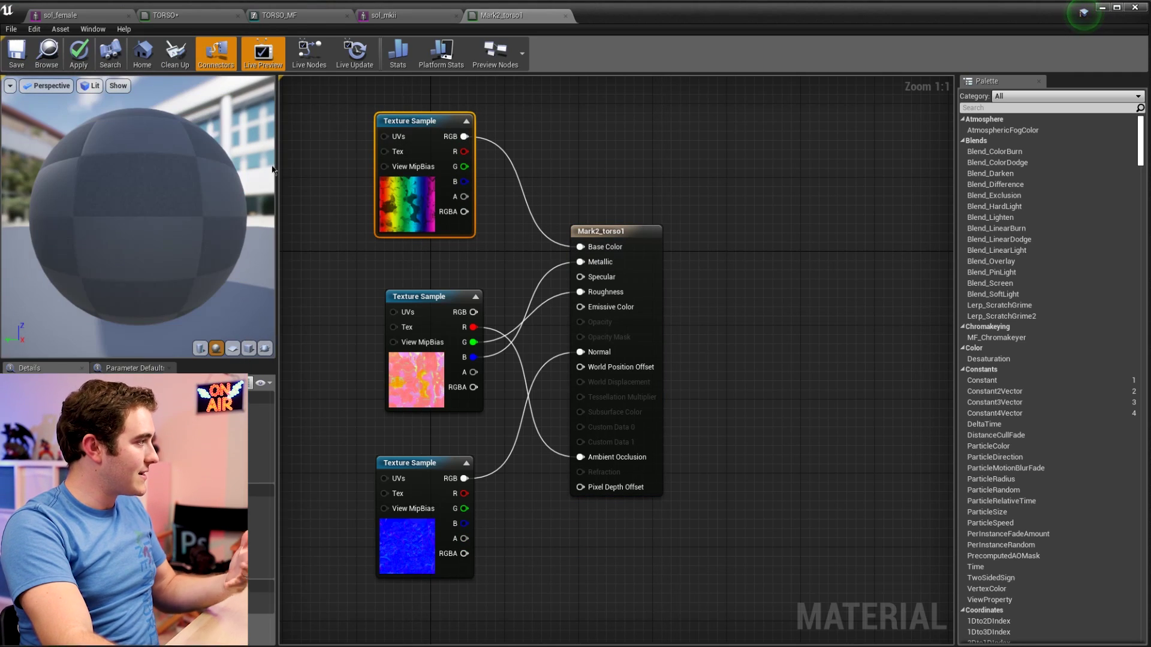
click(15, 57)
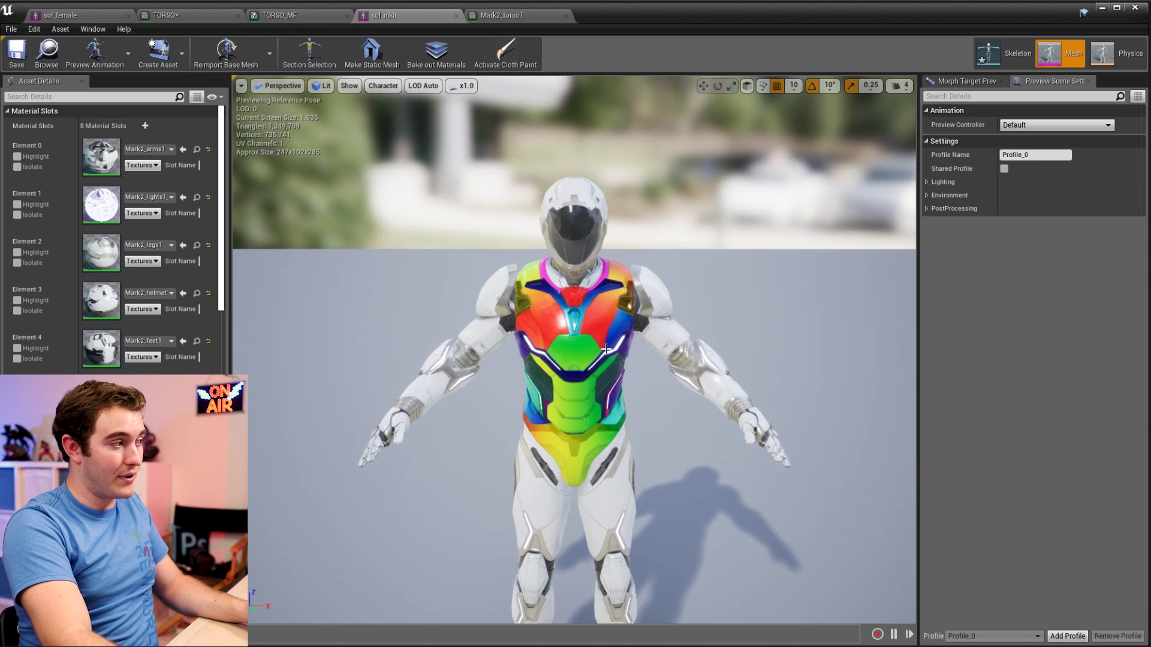
scroll(606, 349, up, 5)
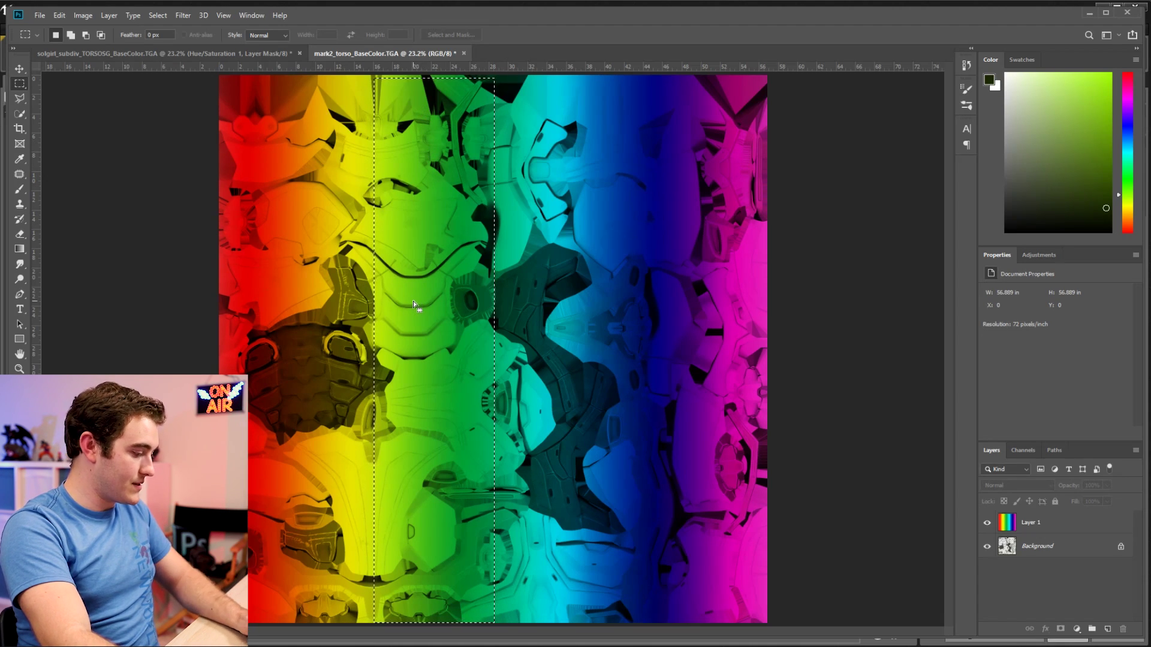
- In Photoshop, add white SW text with Bevel & Emboss to the torso's green area and save over mark2_torso_BaseColor-edited.TGA
drag(336, 241, 477, 394)
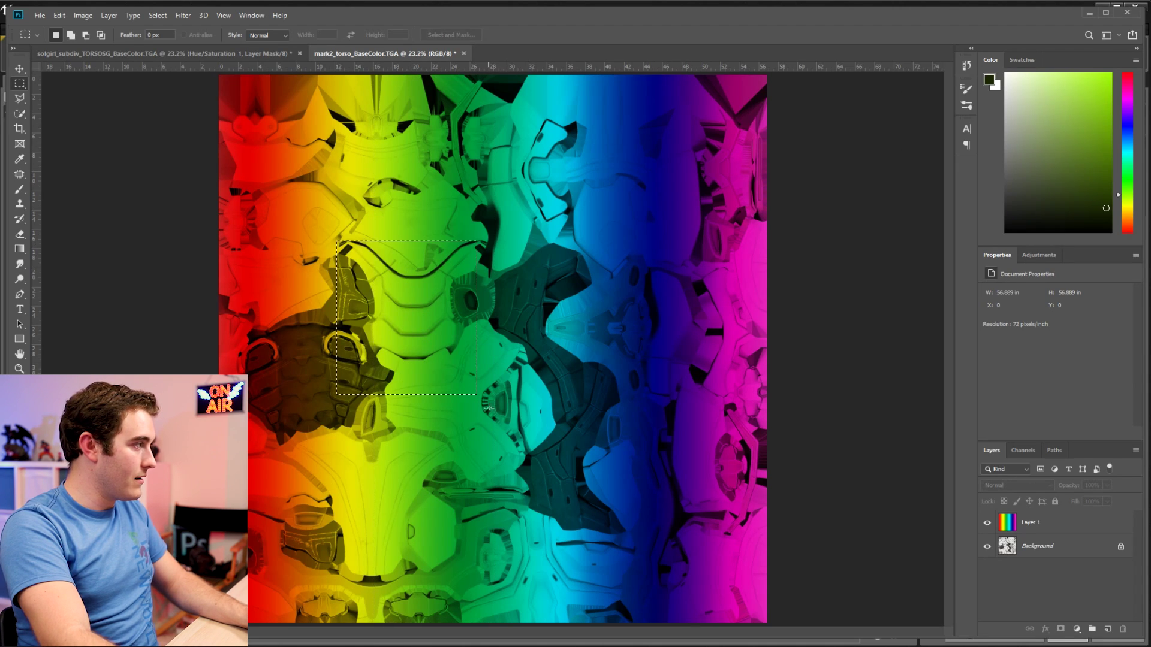
drag(380, 474, 477, 597)
alt+scroll(420, 405, up, 3)
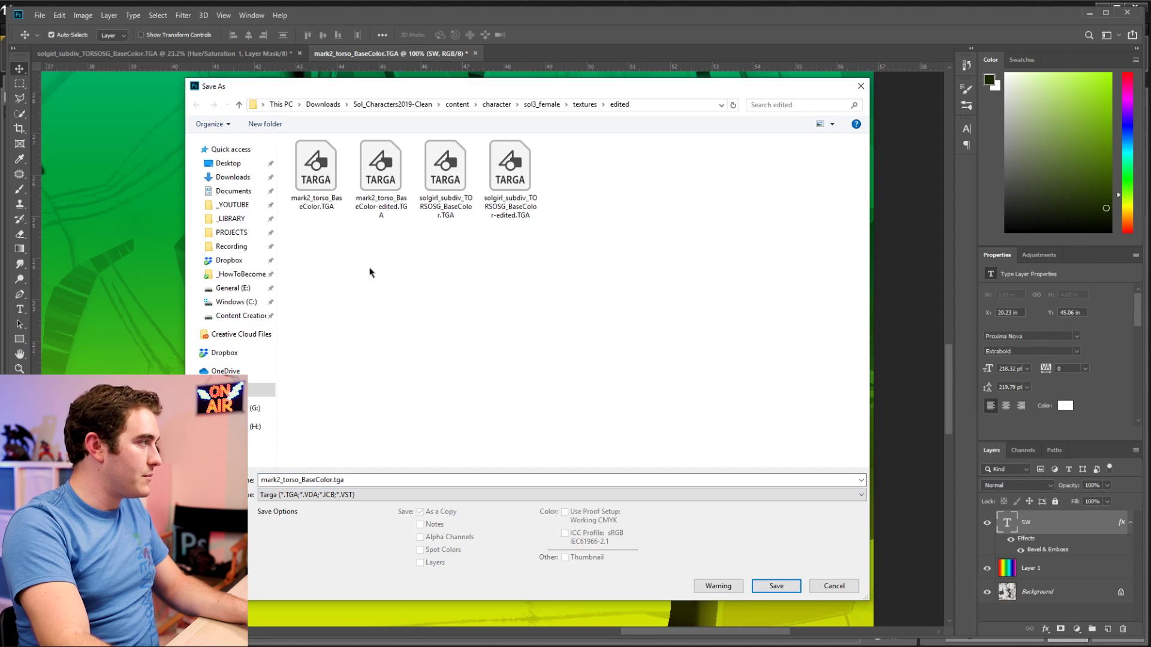
click(381, 174)
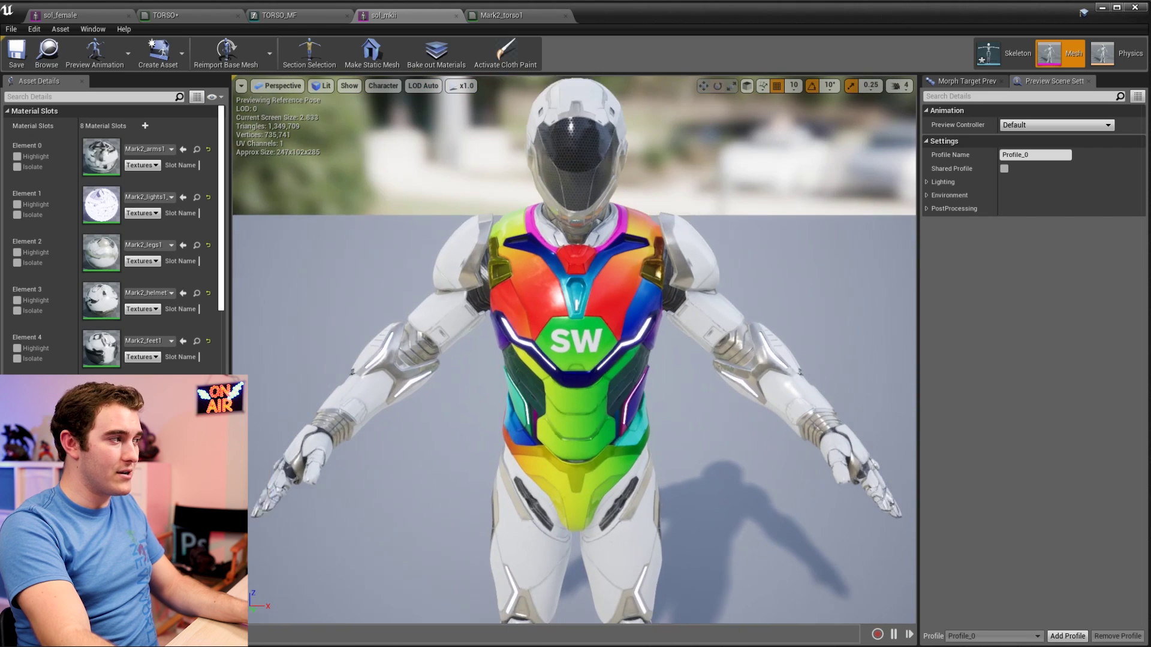
- In Unreal Engine, save the sol_mkii mesh, close its editor window and briefly play the level with both characters
click(16, 54)
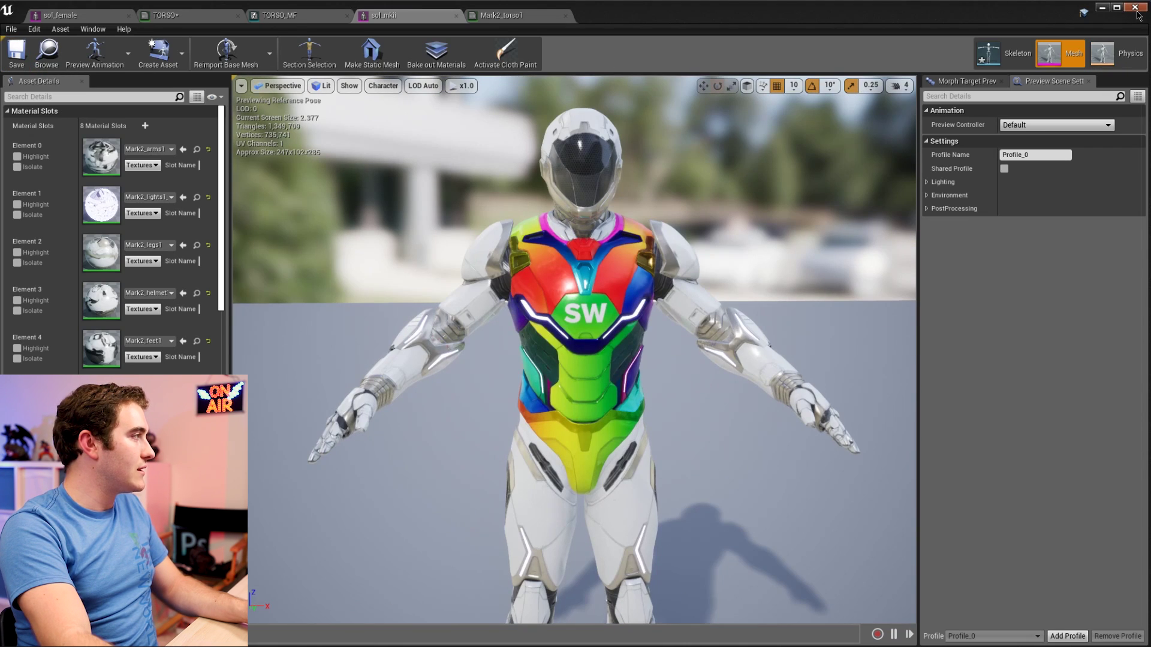
click(1135, 7)
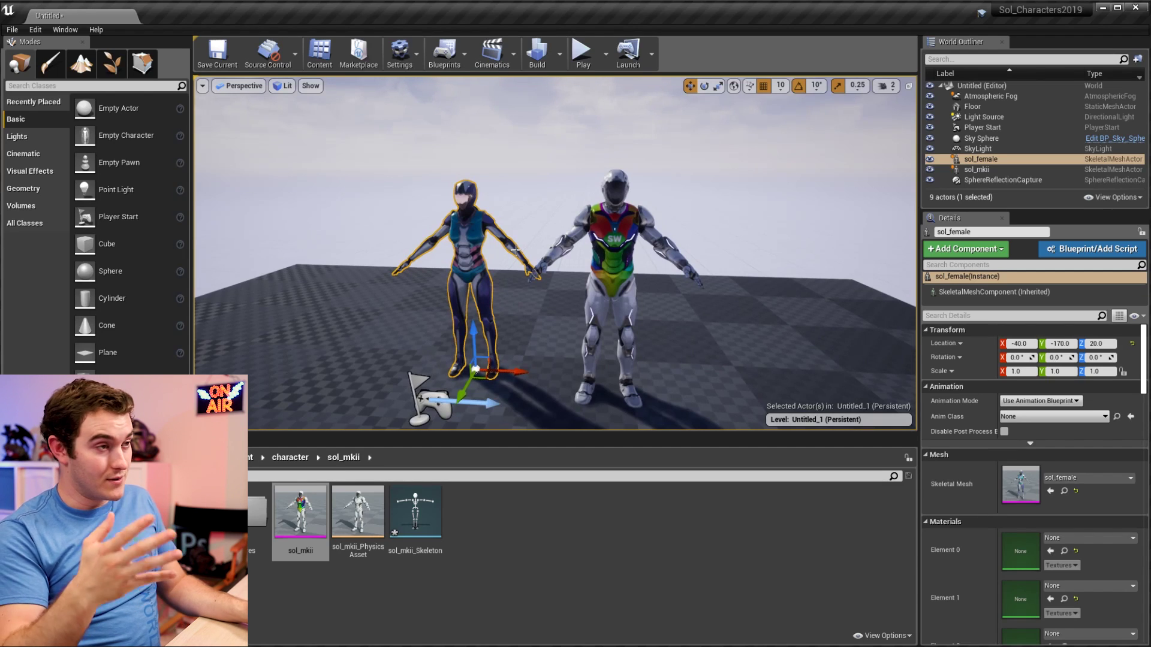
key(alt+p)
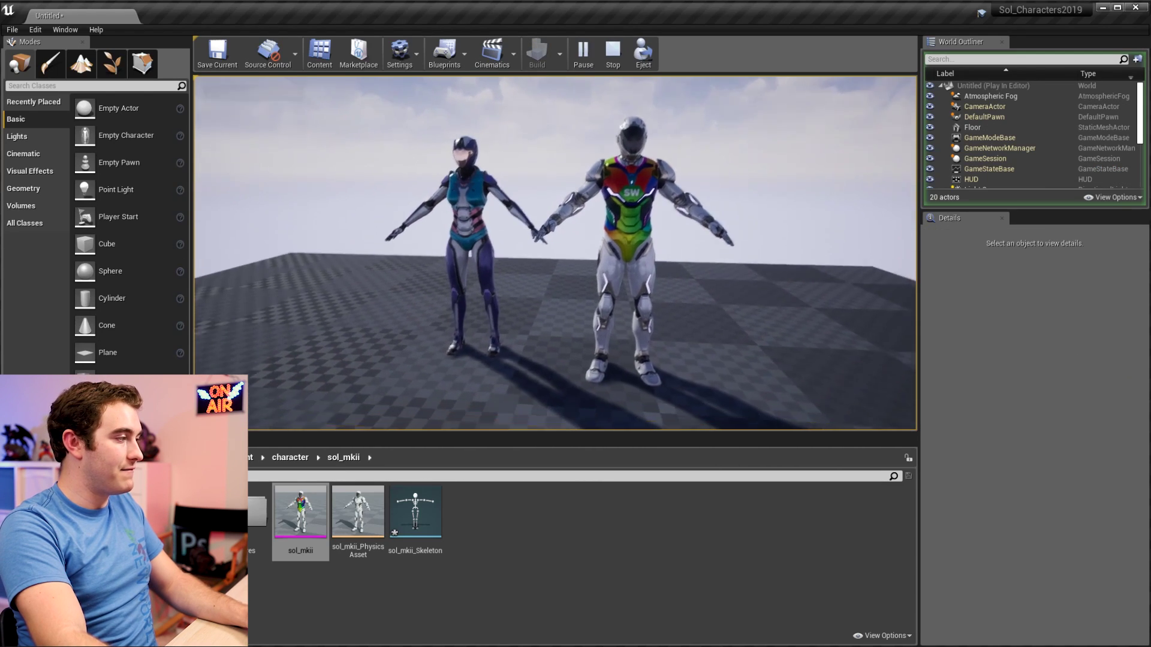
key(Escape)
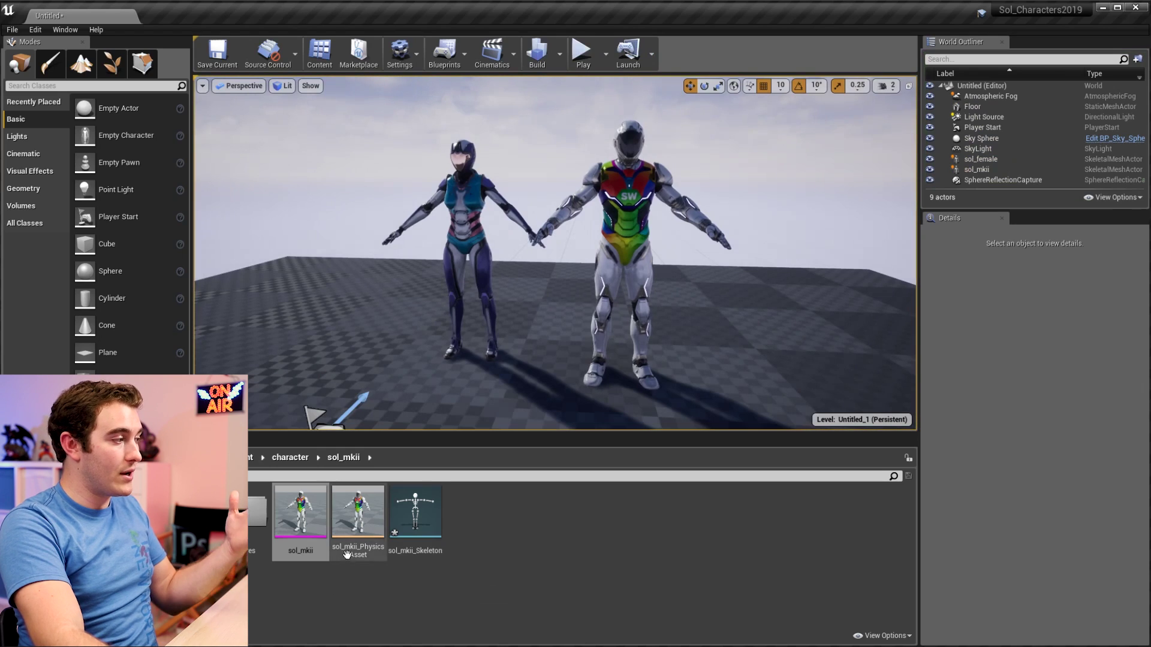
- Place sol_mkii_PhysicsAsset beside the sol_mkii character and play the level to test its ragdoll physics
drag(358, 524, 773, 387)
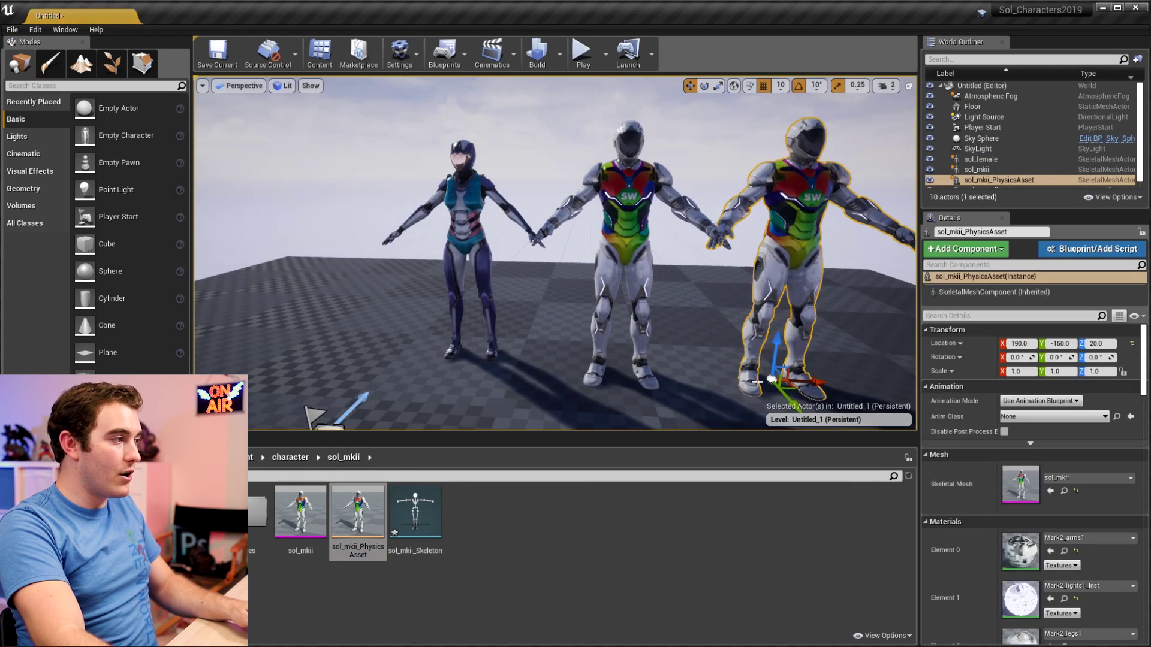
right_drag(719, 299, 737, 306)
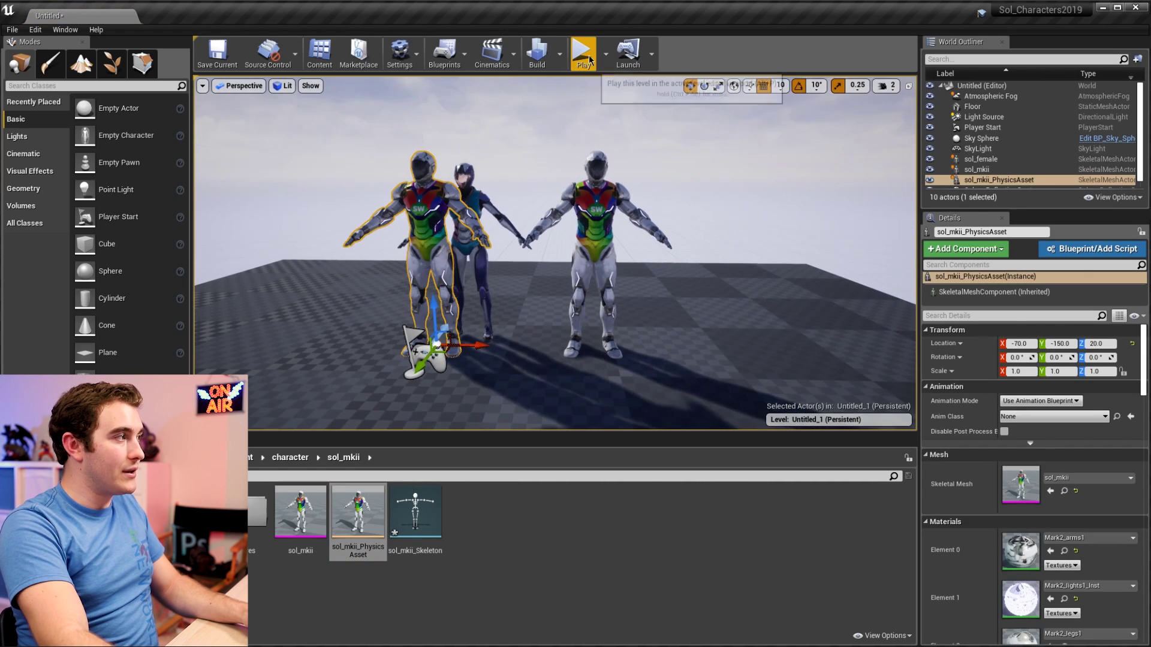
click(587, 58)
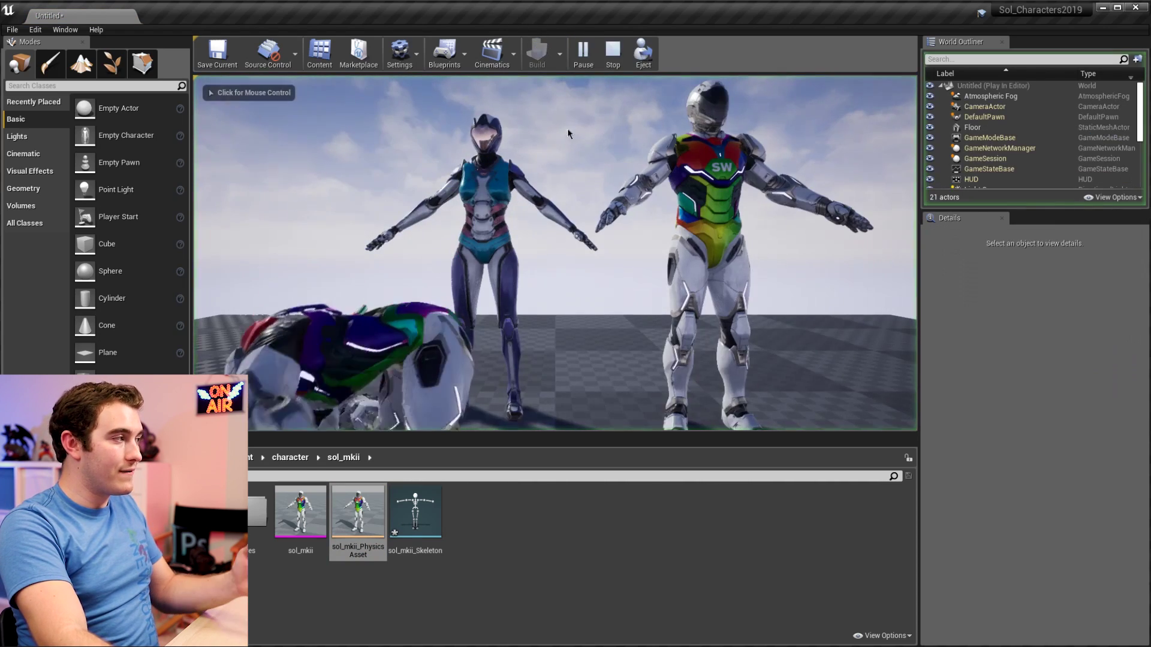
click(581, 186)
key(s)
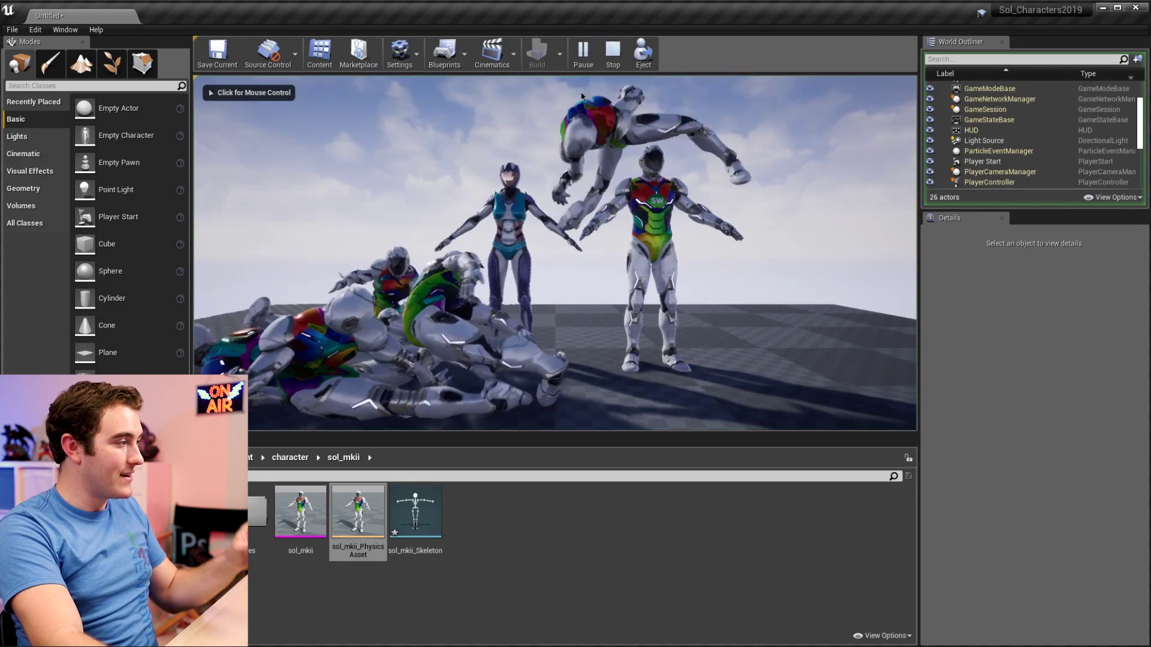
key(Escape)
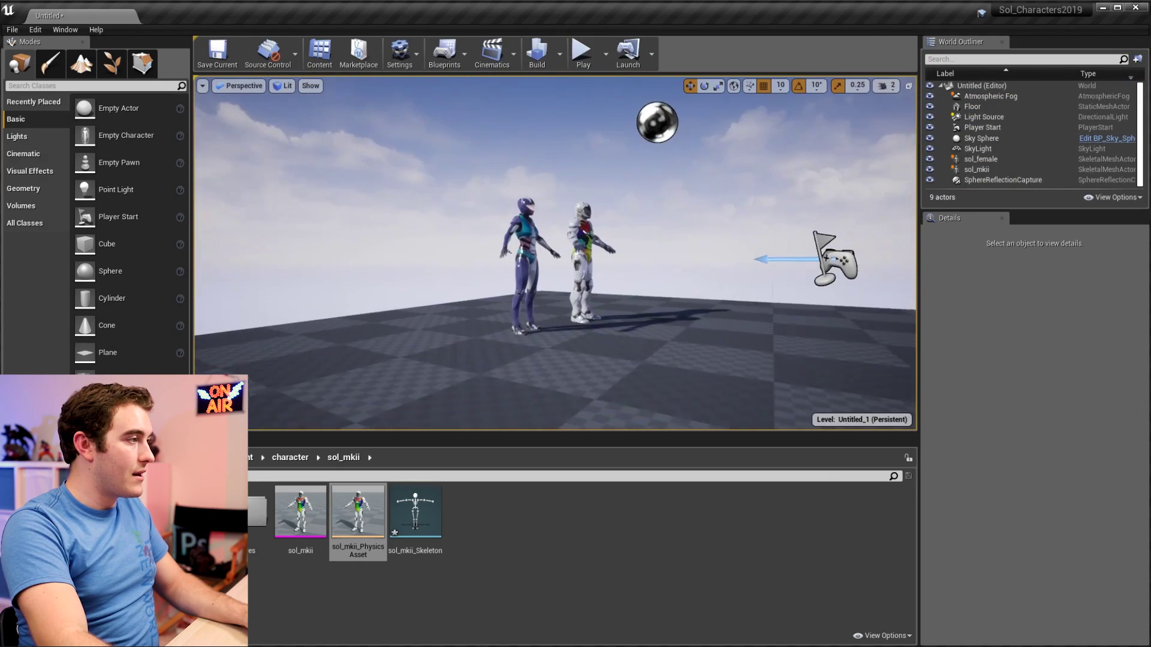
- Set the viewport camera speed to 3
right_drag(619, 198, 632, 219)
scroll(620, 201, down, 10)
key(w)
click(891, 87)
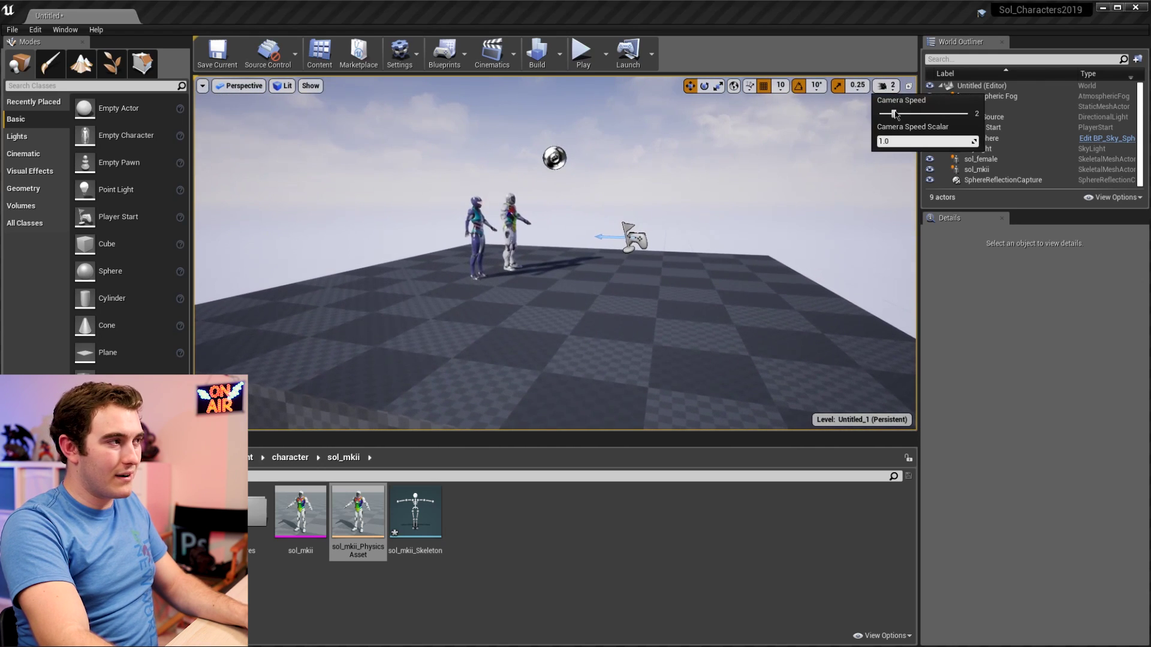
click(697, 138)
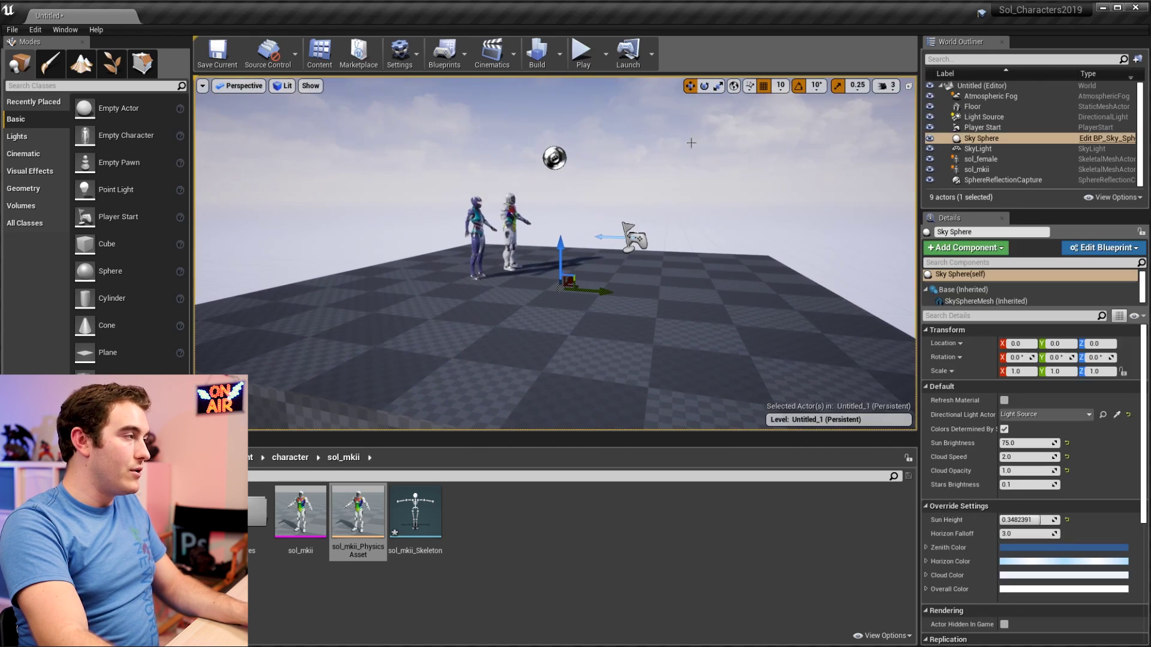
- Create a new level from the VR-Basic template without saving the current one, and place sol_mkii_PhysicsAsset in it
key(ctrl+n)
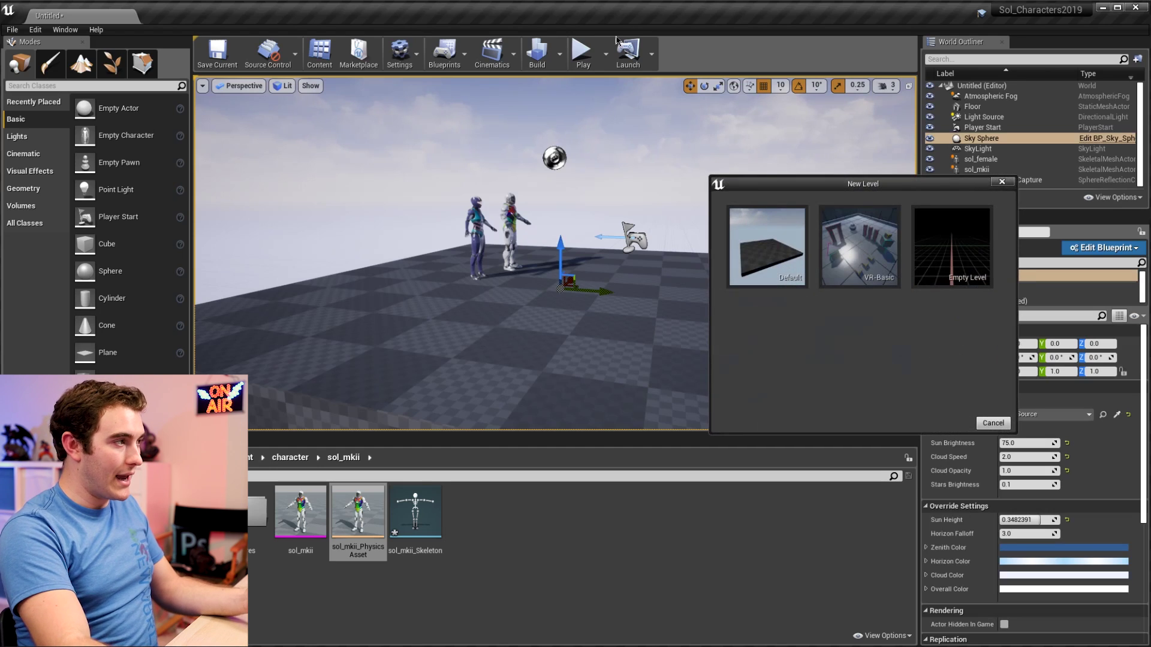
click(620, 240)
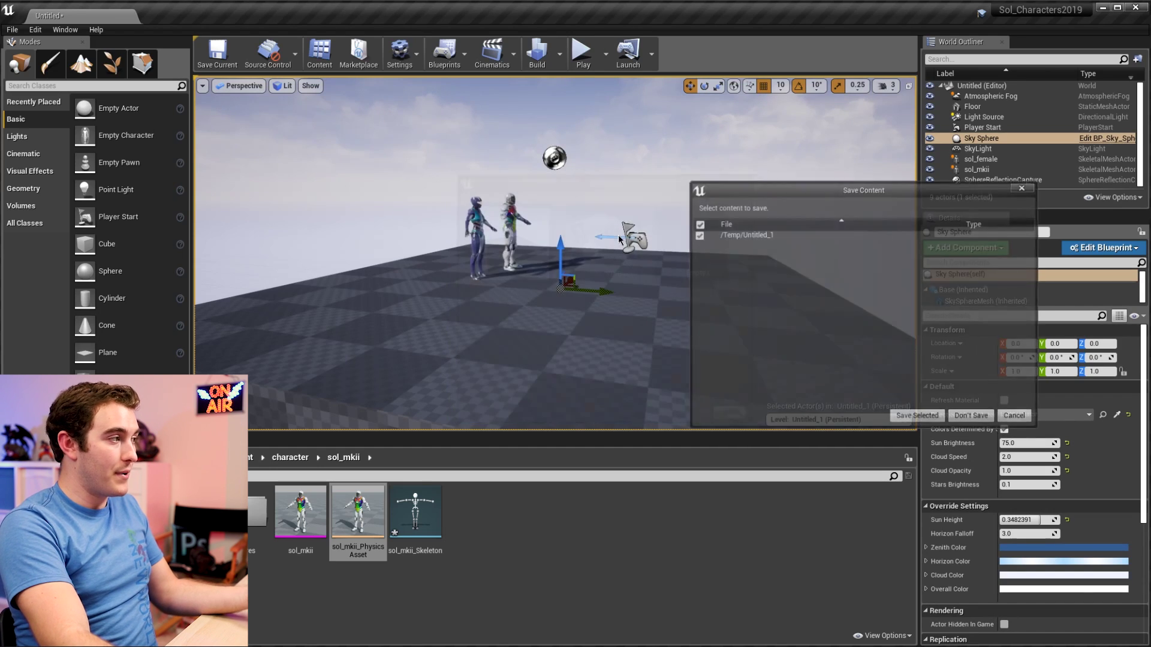
click(962, 417)
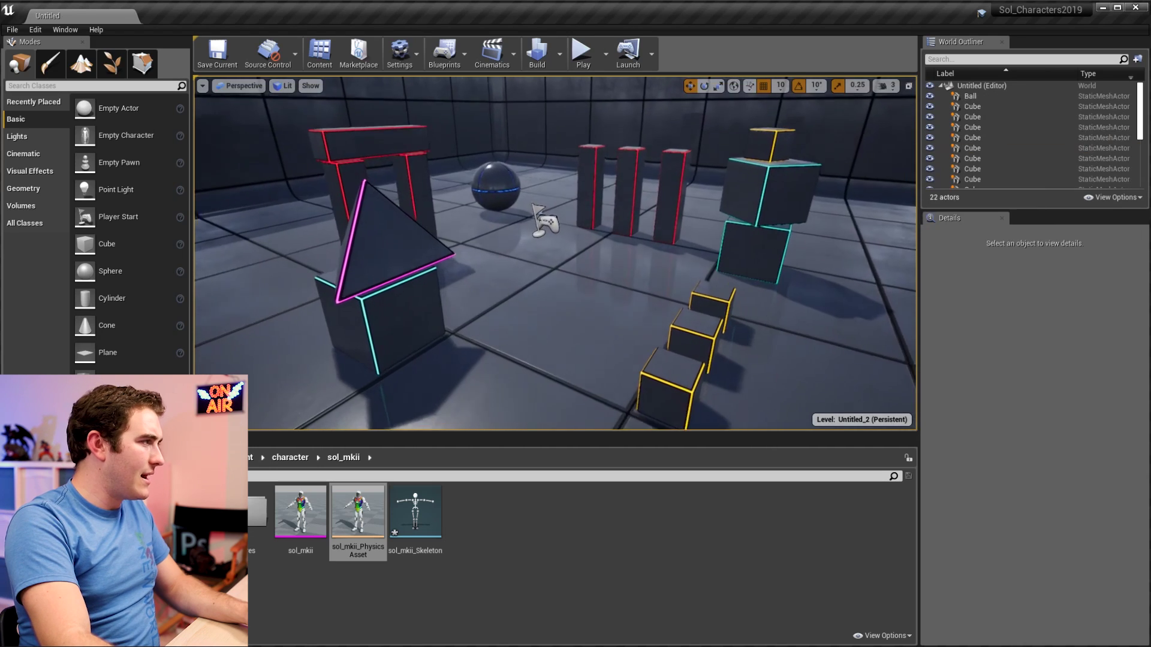
scroll(555, 253, up, 4)
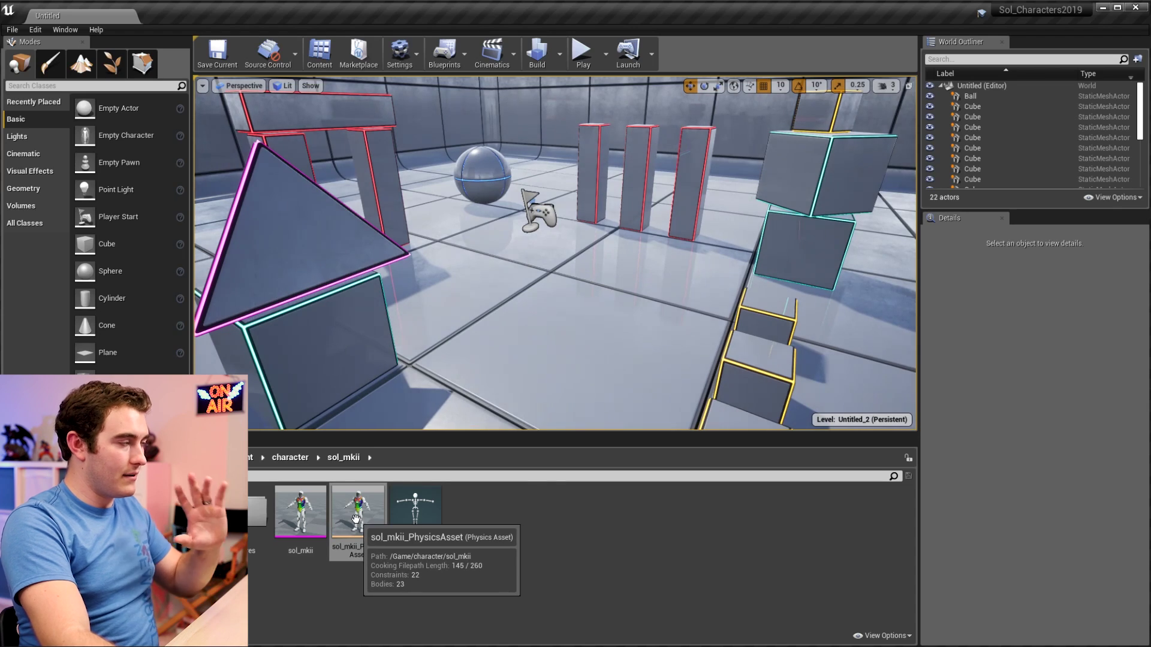
drag(357, 519, 500, 331)
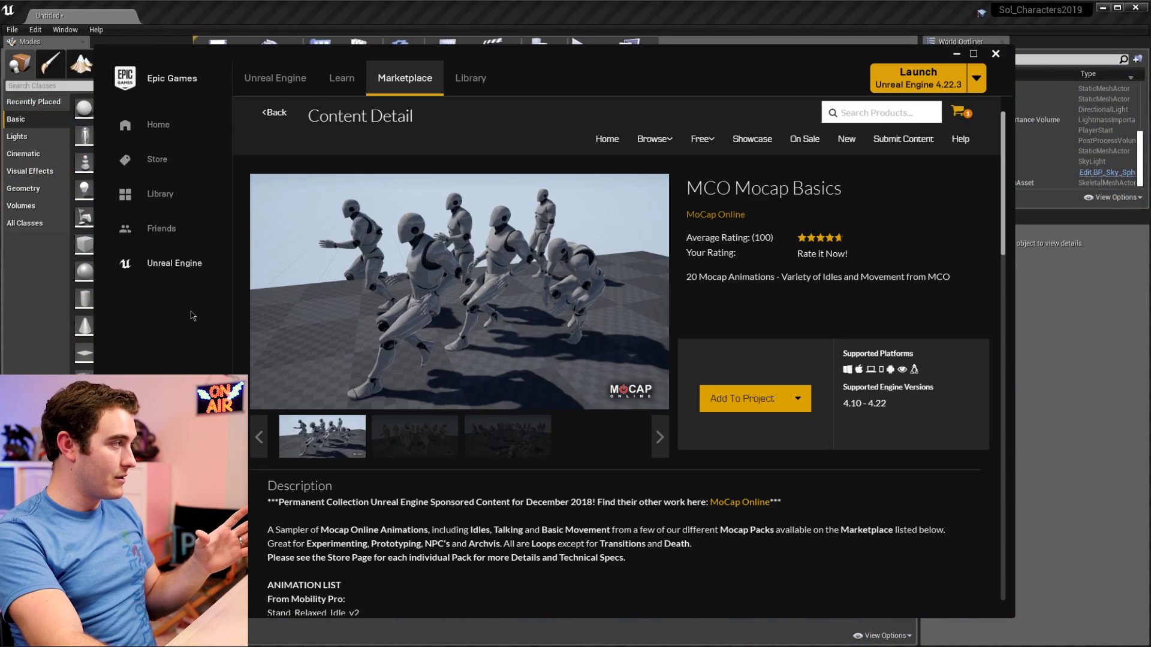
- In the Epic Games Launcher's Marketplace, browse the free products for assets usable in the project
click(414, 79)
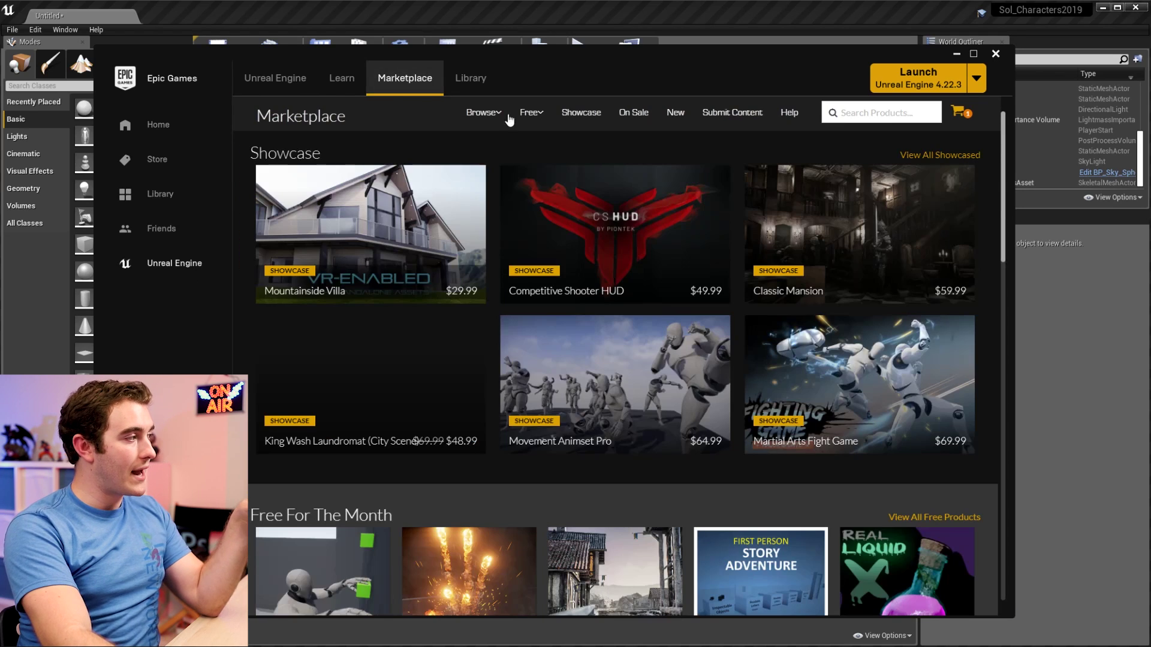
mouse_move(531, 123)
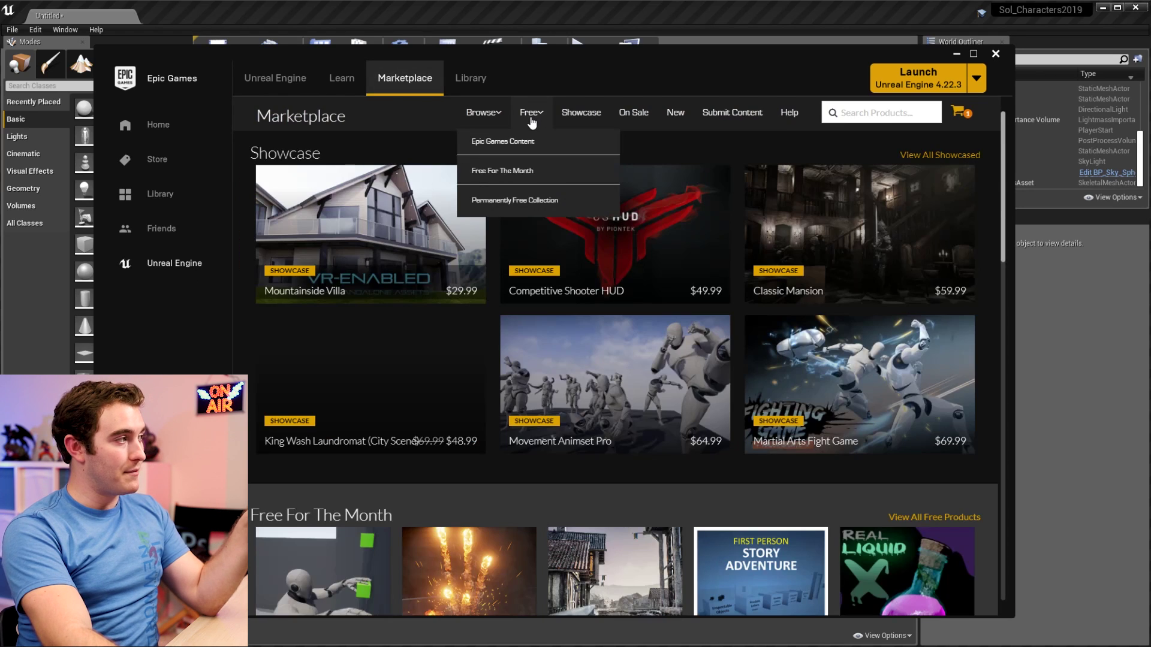
click(531, 120)
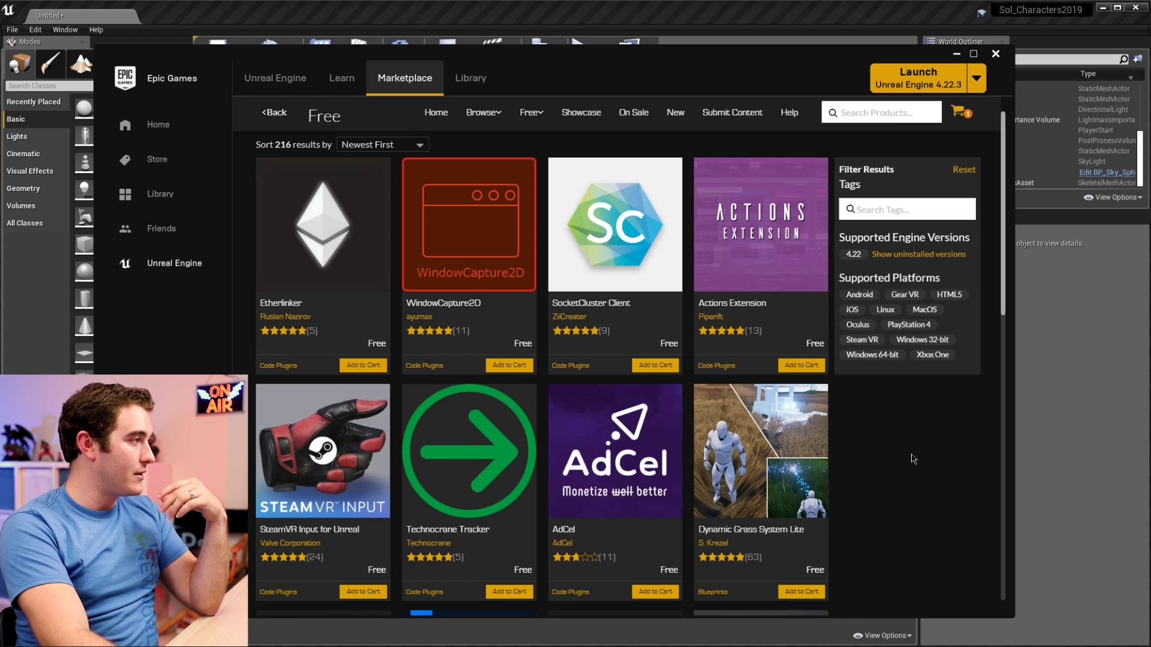
scroll(912, 459, down, 10)
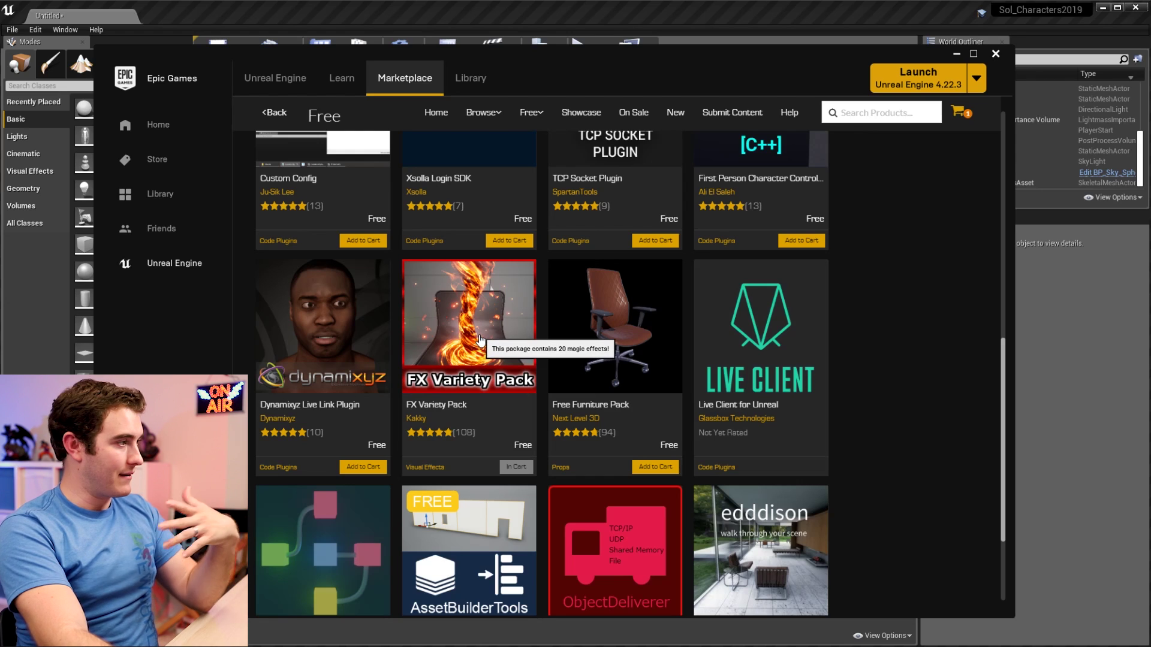
scroll(479, 345, down, 3)
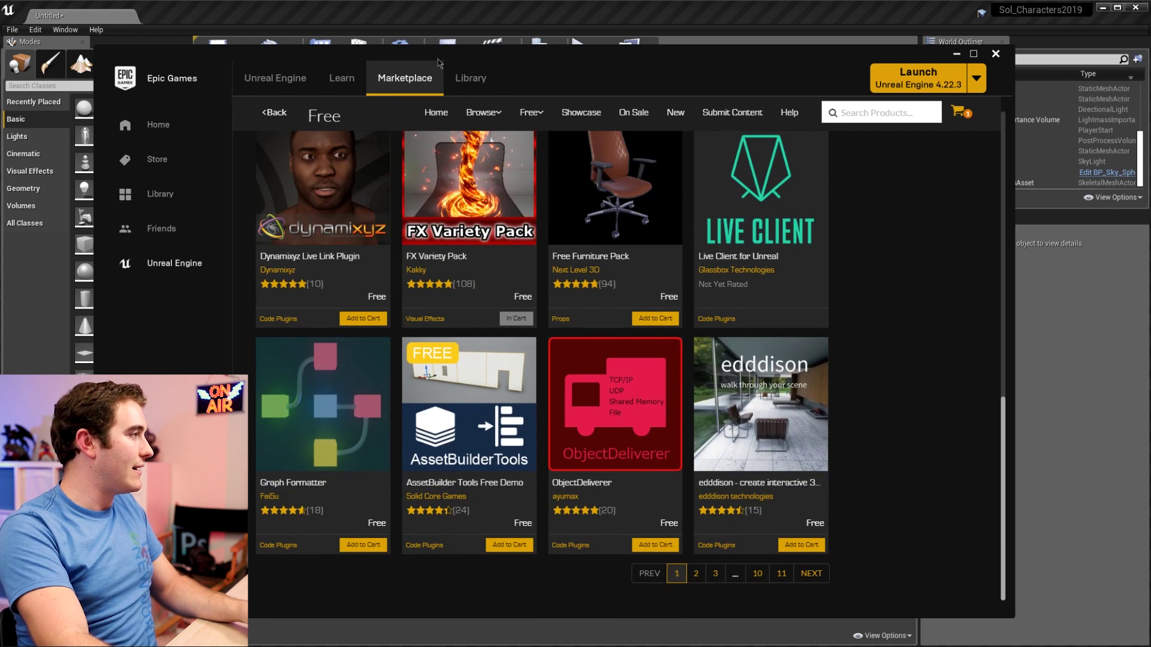
- Add the Soul: City asset pack from the Library's Vault to the second listed Sol_Characters2019 project
click(466, 78)
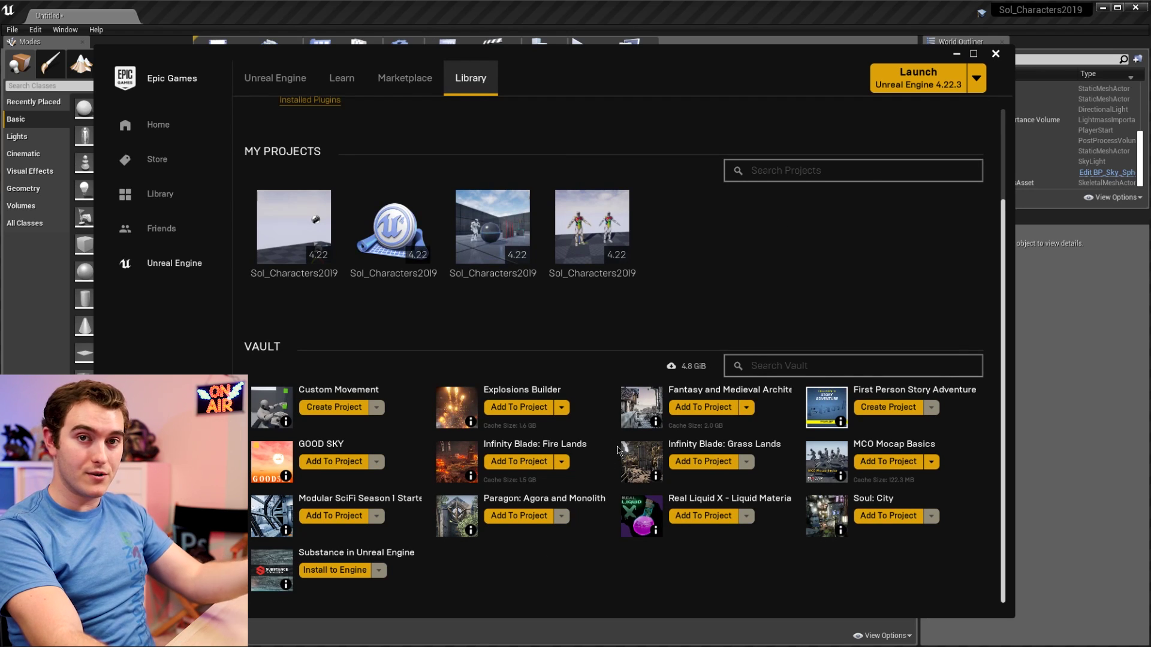
click(878, 522)
click(511, 276)
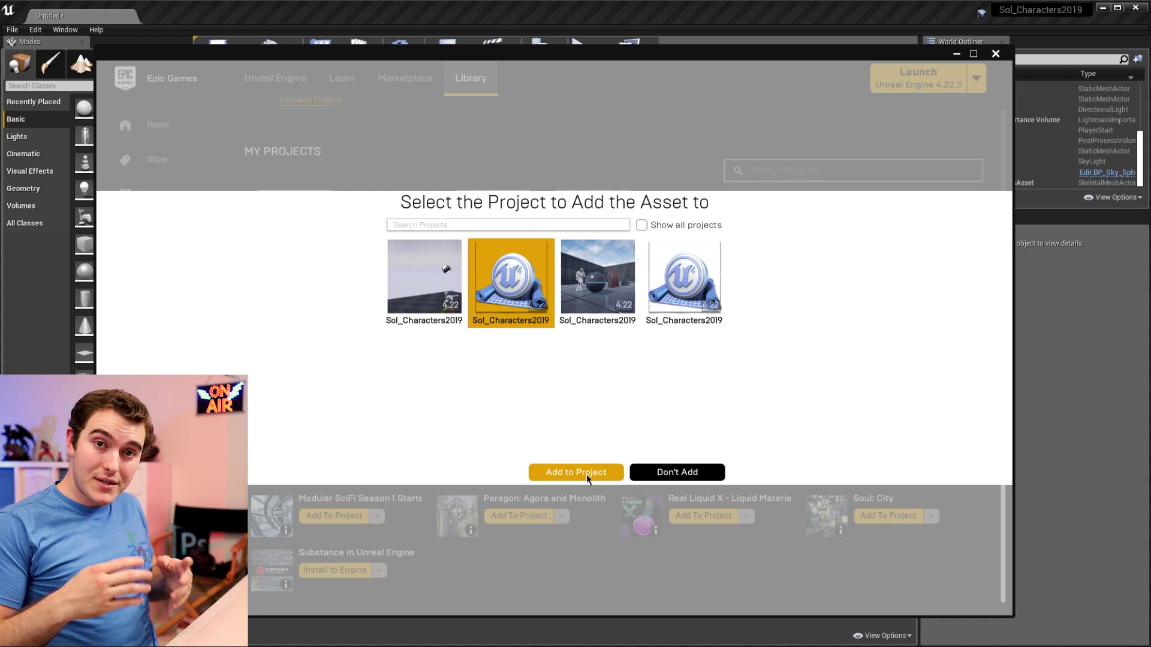
click(586, 475)
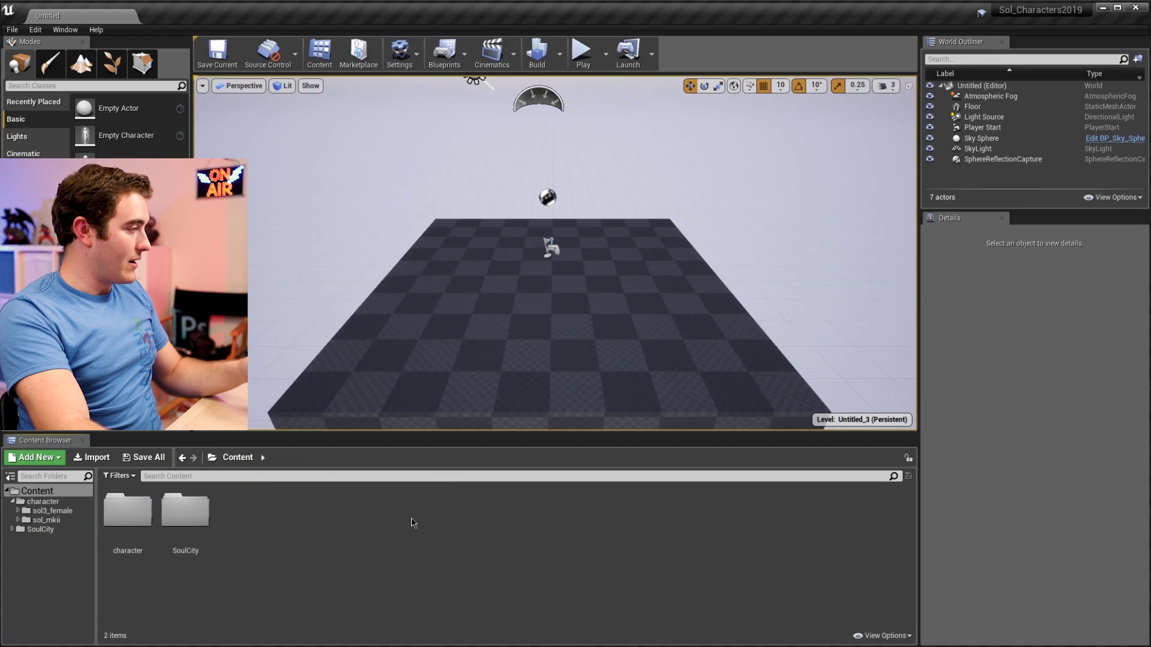
- In the Unreal Engine editor, open the LV_Soul_Slum level from the SoulCity content's Maps folder
click(117, 516)
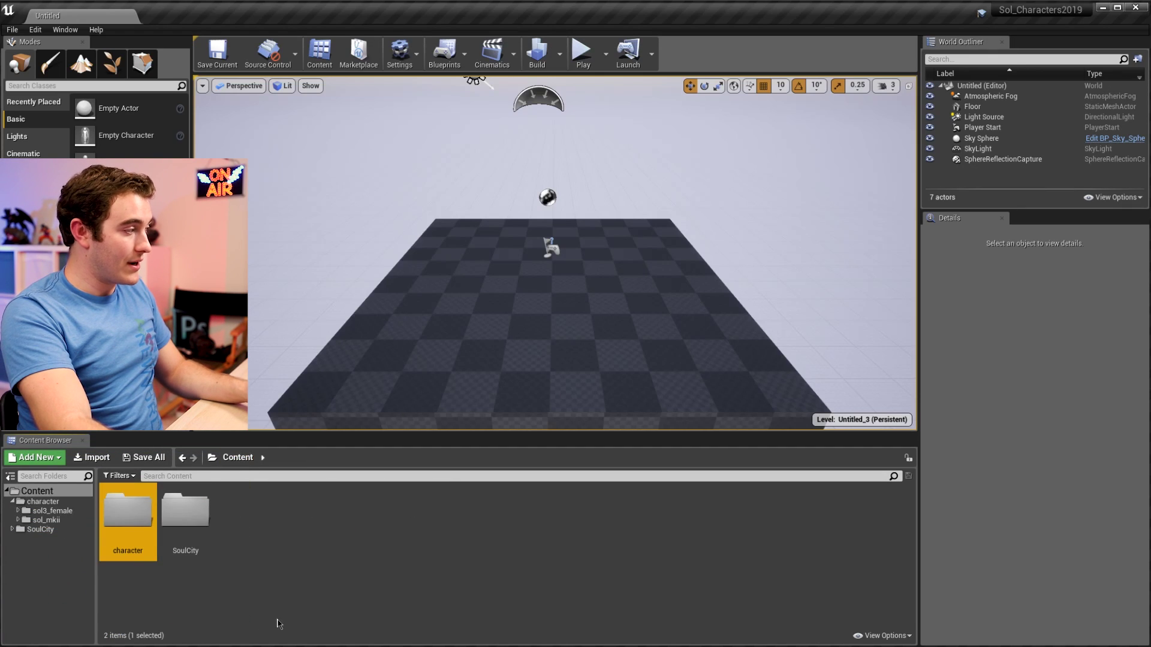
double_click(194, 519)
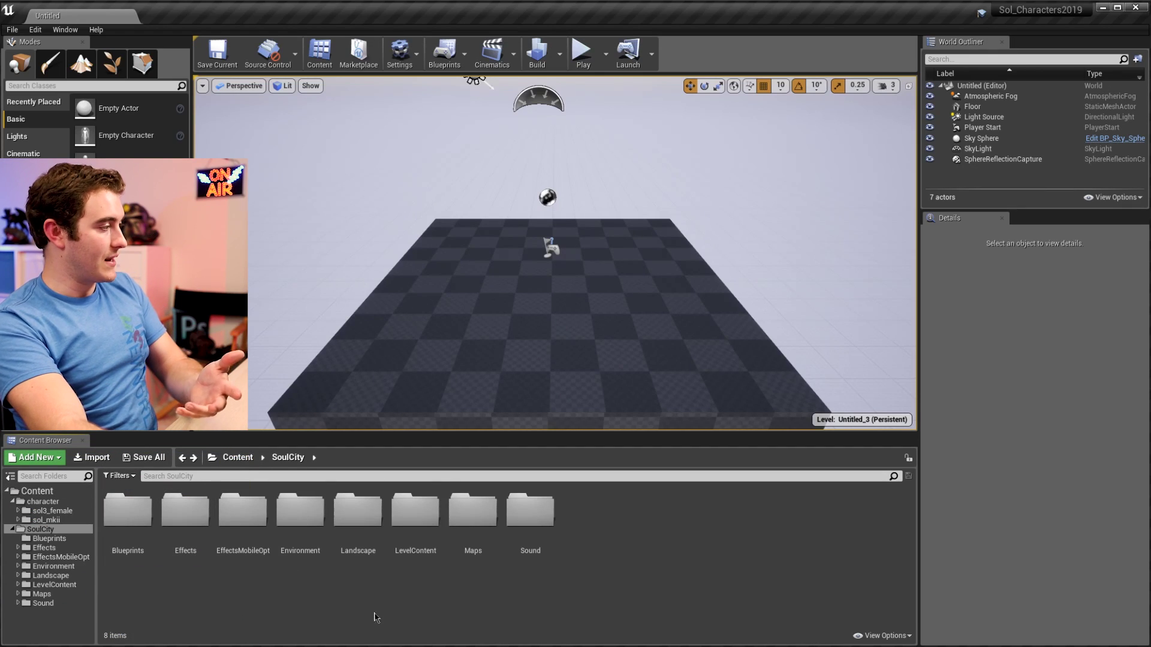
double_click(474, 518)
click(246, 536)
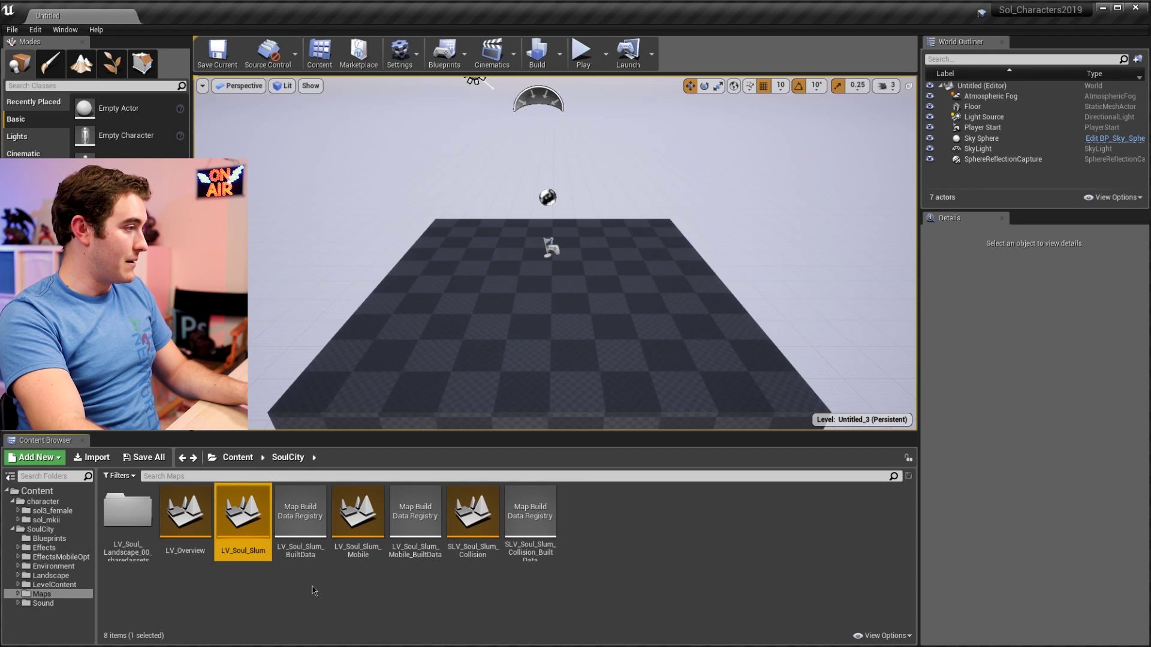
double_click(256, 525)
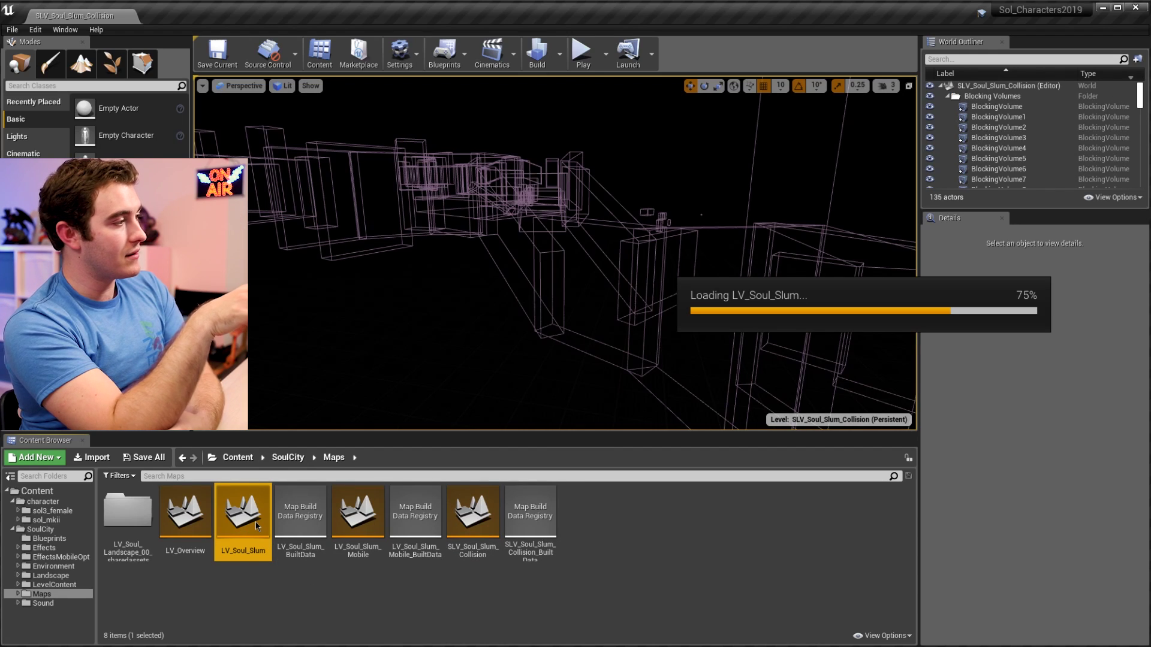